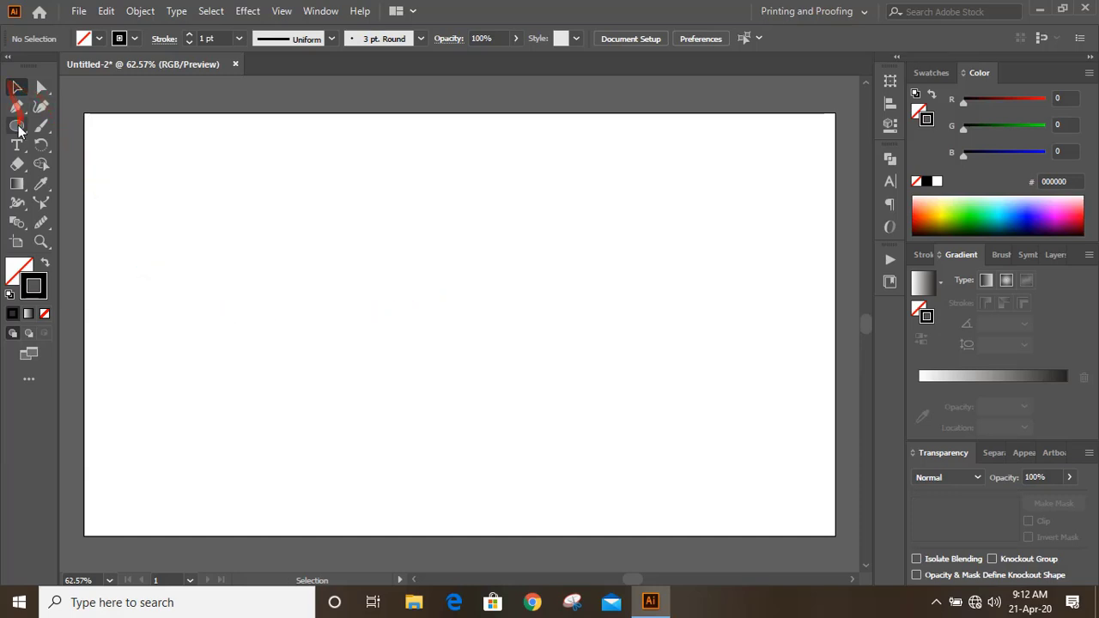
- Draw an upright ellipse near the middle of the artboard and a smaller circle overlapping its lower end
left_click_drag(19, 129, 74, 145)
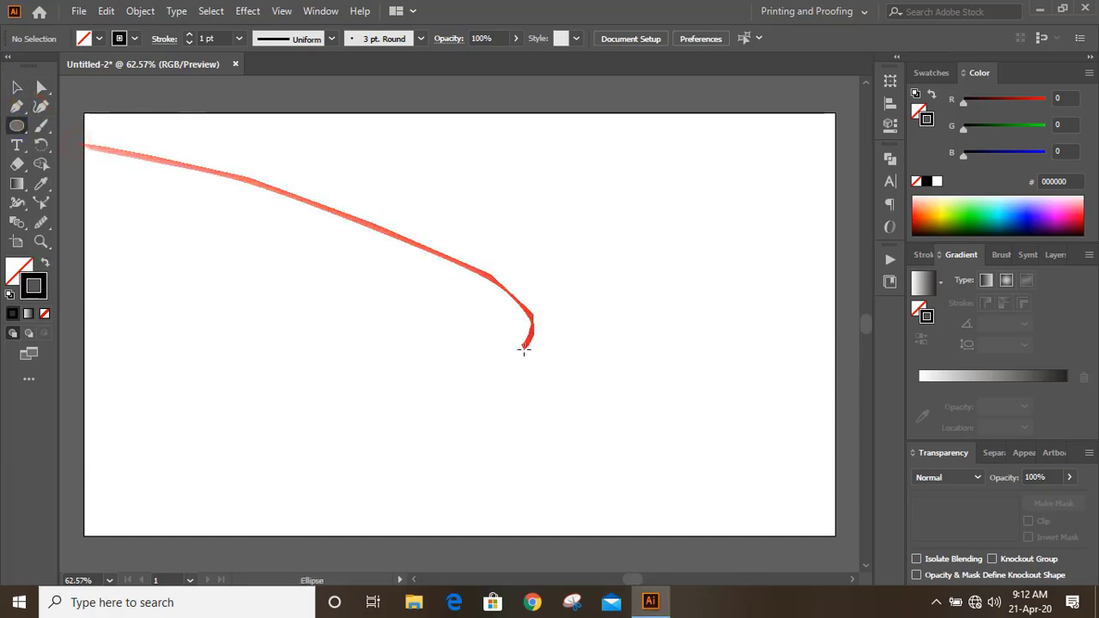
left_click_drag(394, 215, 558, 407)
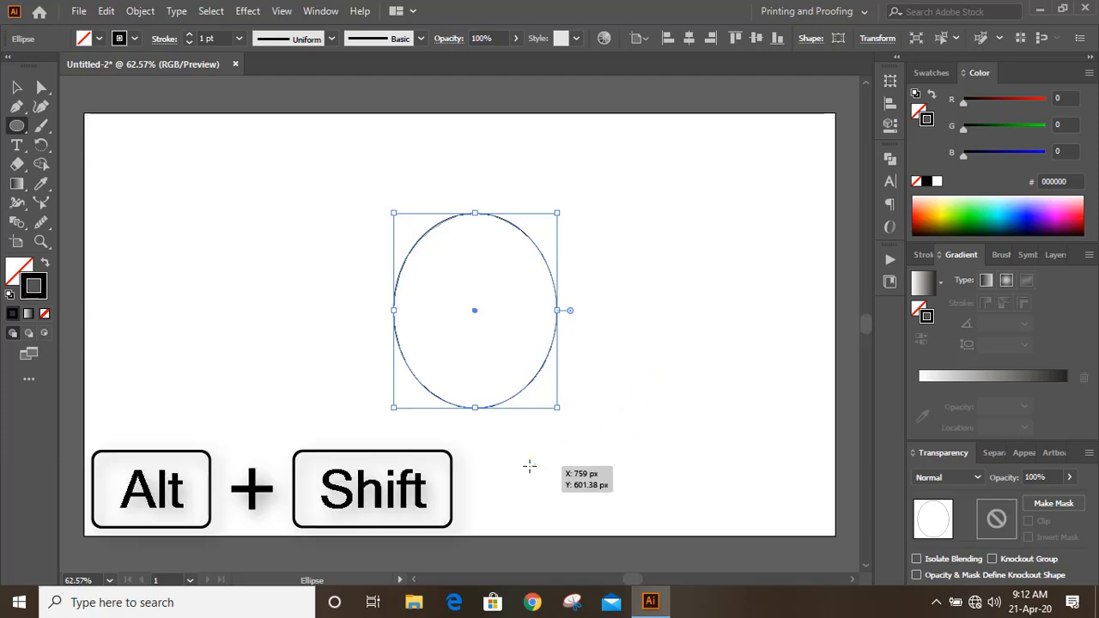
left_click_drag(480, 435, 520, 486)
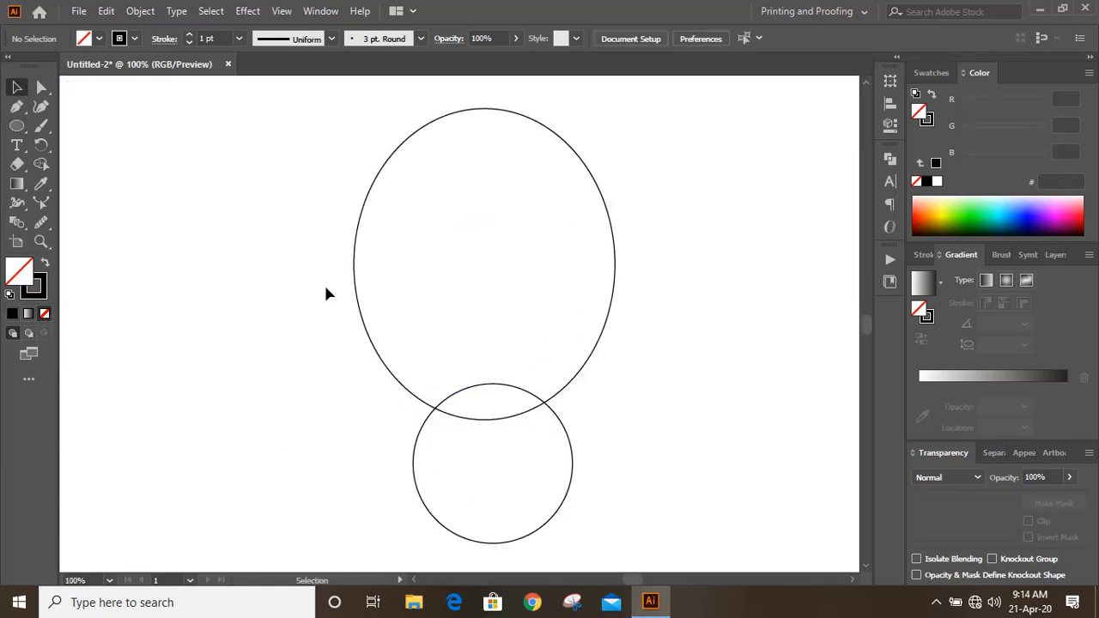
- Draw a straight horizontal line through the ellipse's centre with the Pen tool, extending past both sides
left_click(17, 107)
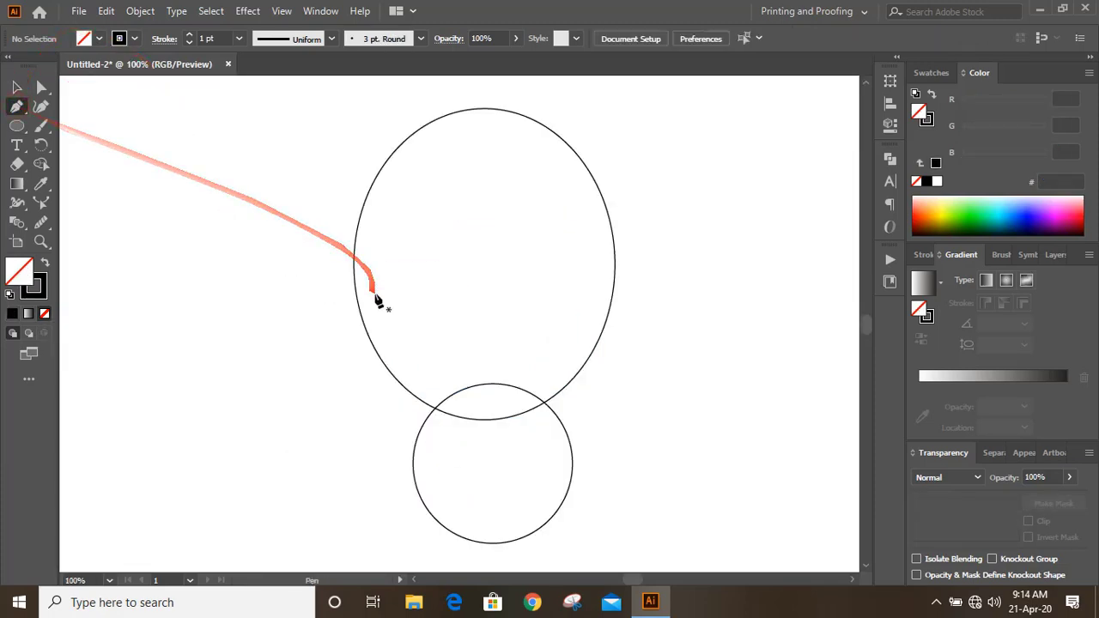
key("shift")
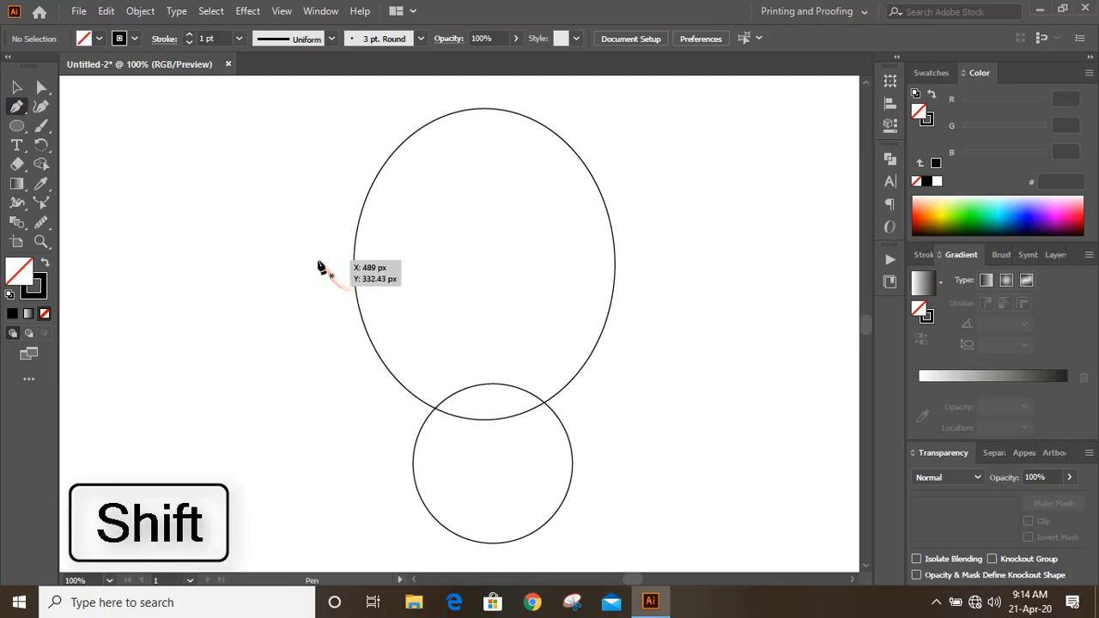
left_click(318, 266)
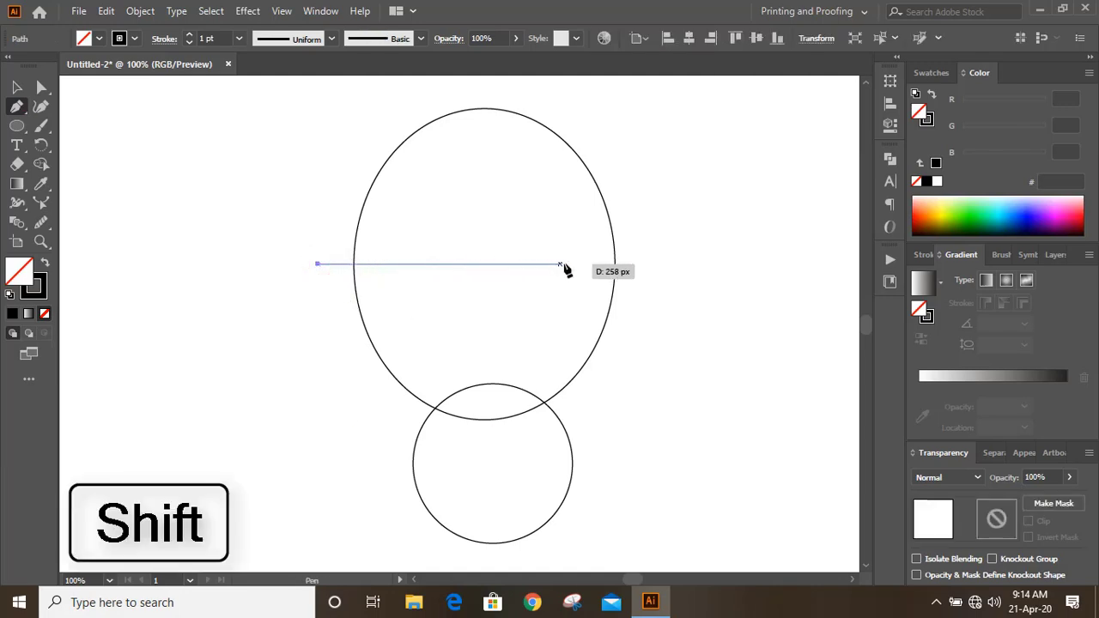
left_click(679, 265)
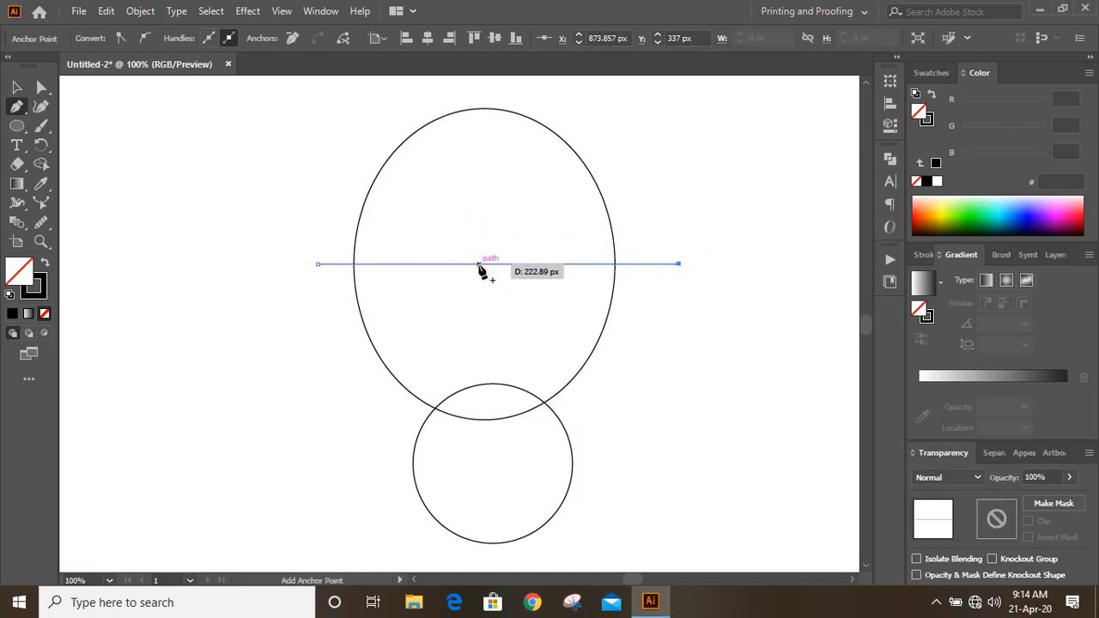
left_click(16, 87)
left_click(211, 246)
scroll(96, 199, "down", 2)
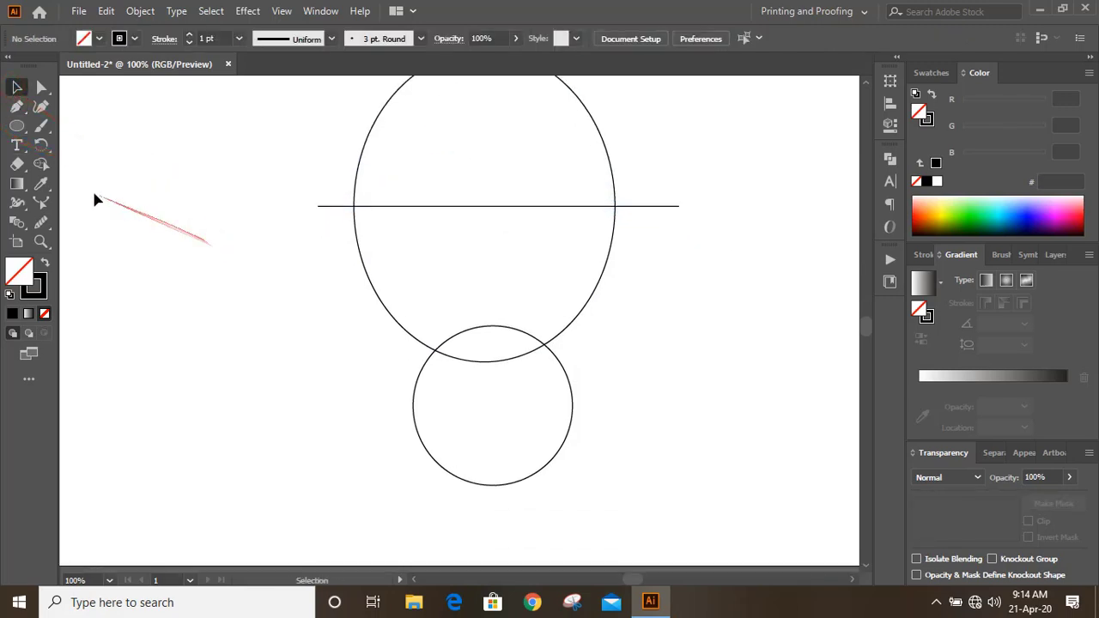
- Draw a straight horizontal line through the small circle's centre, extending past both of its sides
left_click(16, 106)
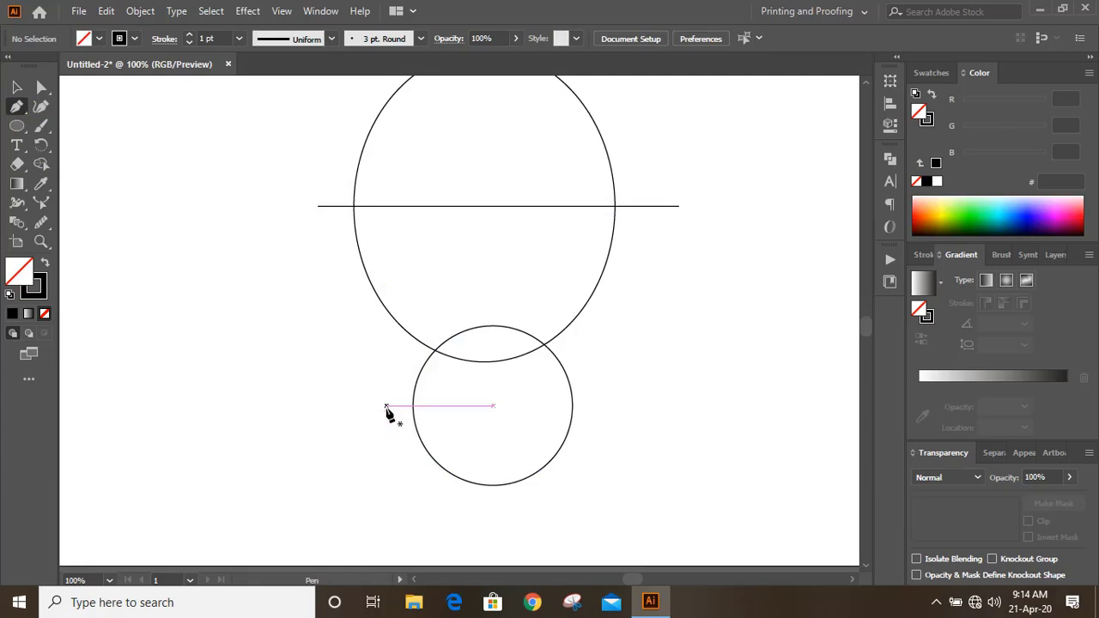
key("shift")
left_click(387, 406)
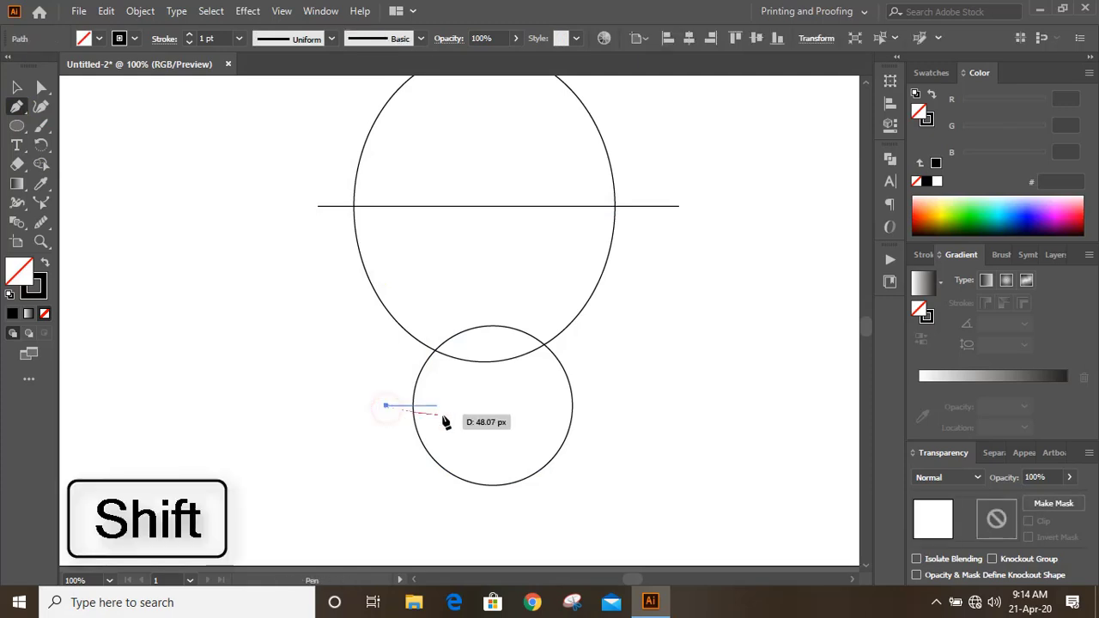
left_click(615, 405)
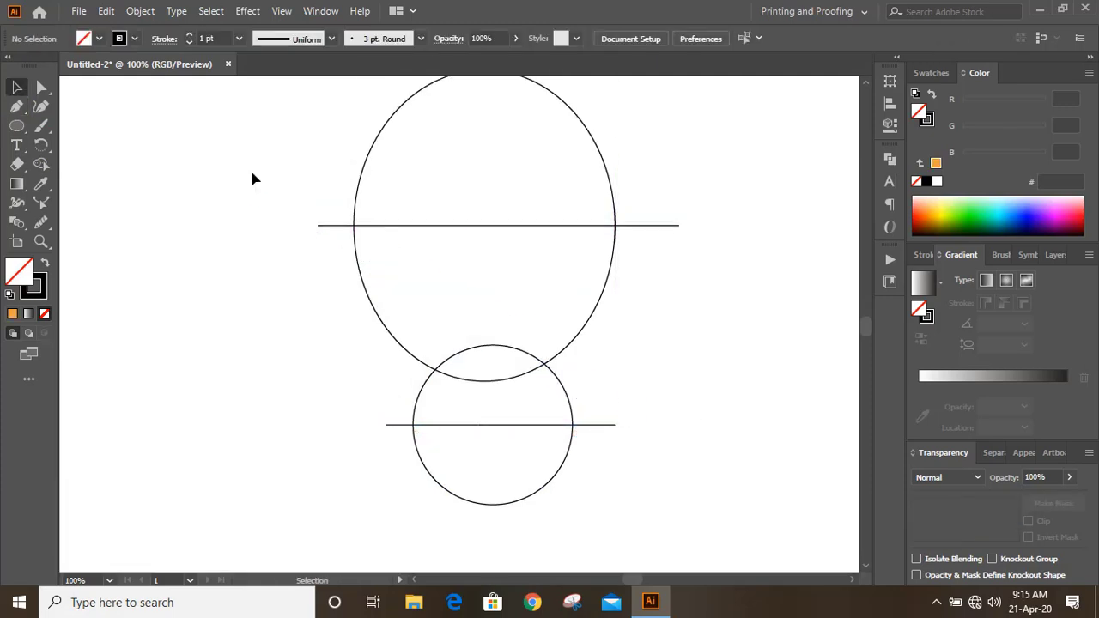
- Centre all shapes horizontally on each other and merge the ellipse's lower half with the circle's upper half using Shape Builder, filled with F53000
left_click_drag(258, 148, 655, 464)
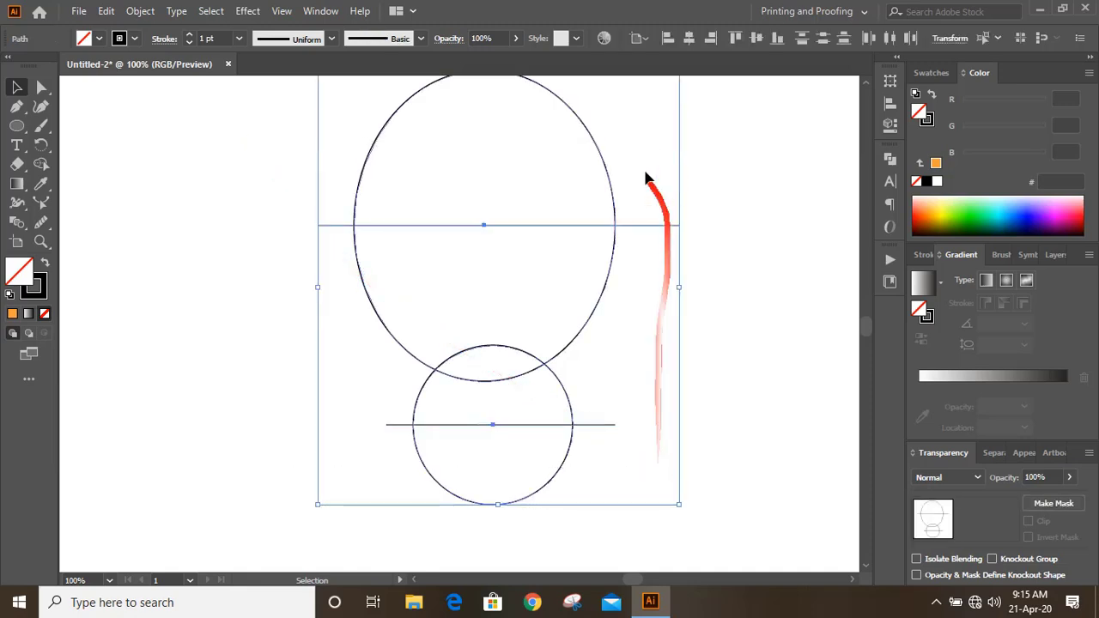
left_click(687, 39)
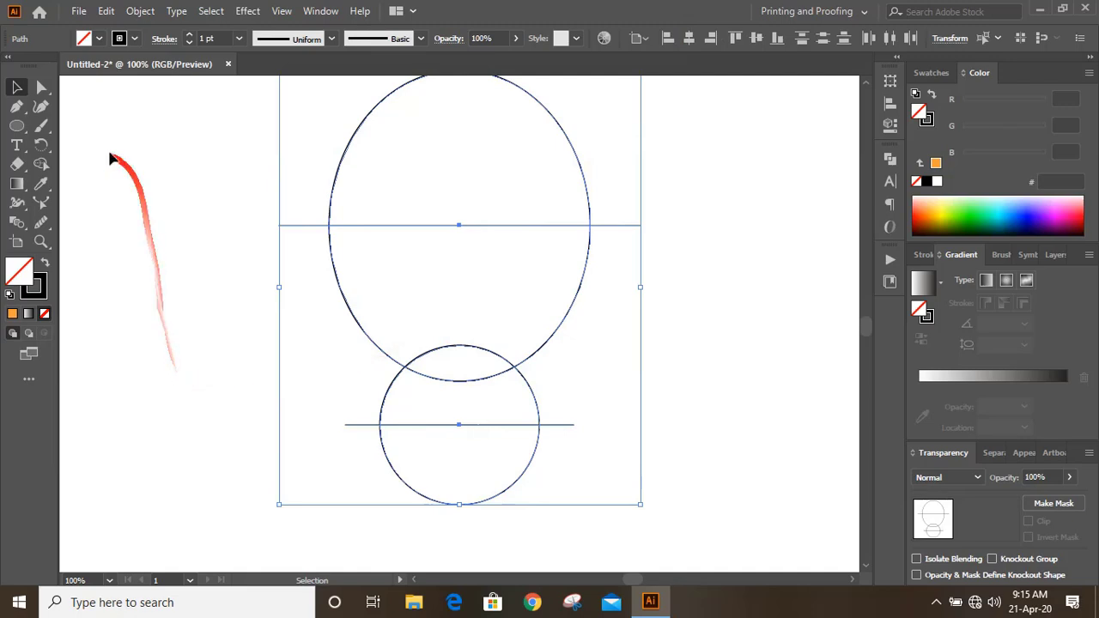
left_click(40, 164)
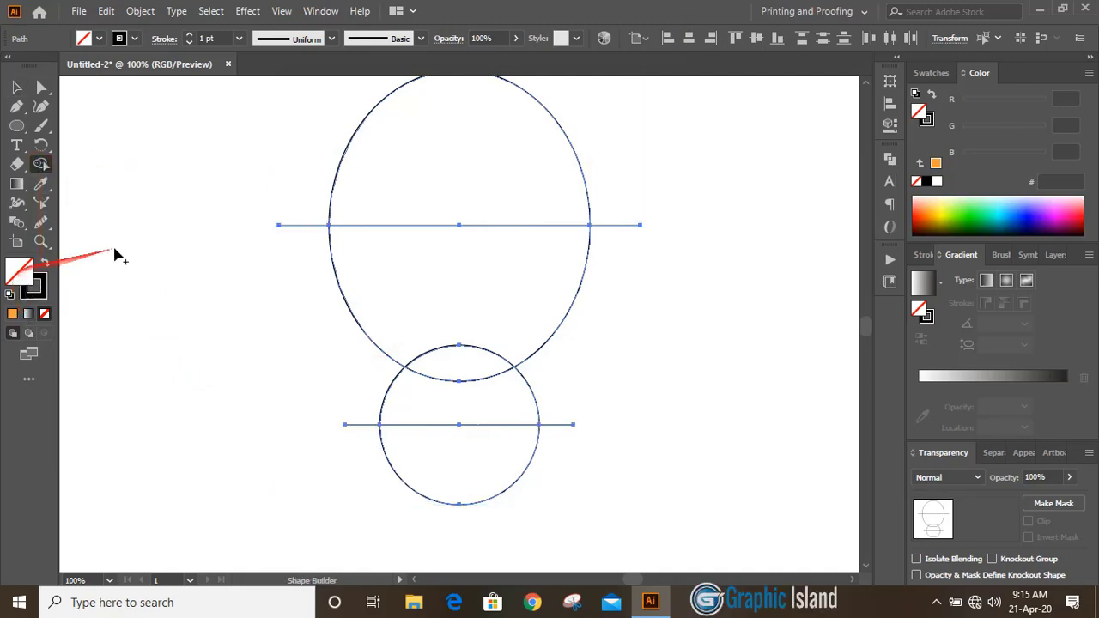
left_click(917, 207)
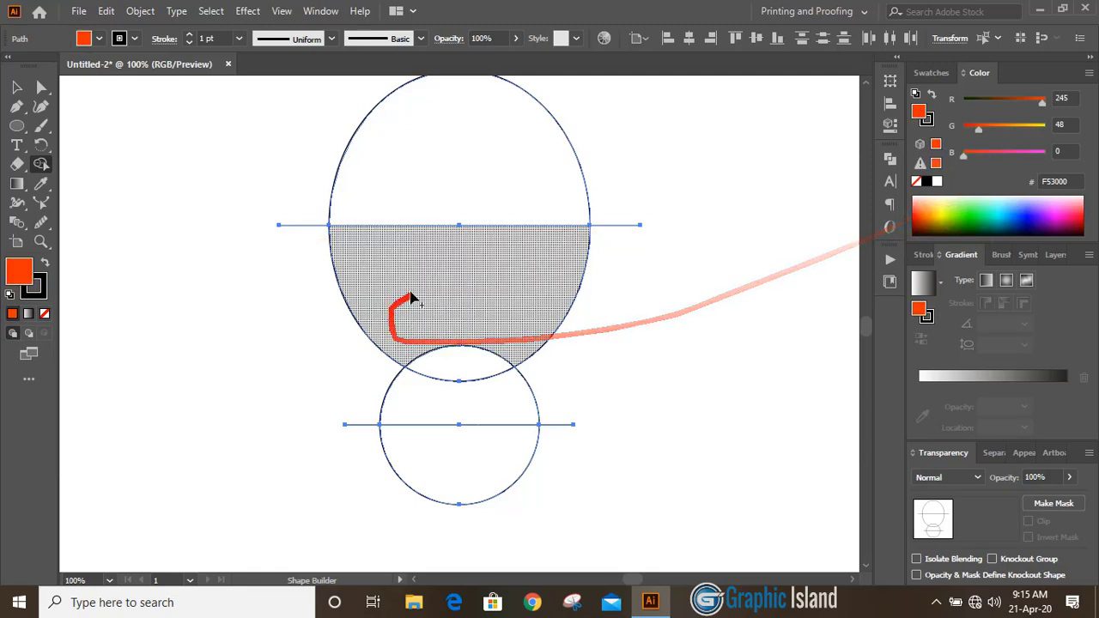
left_click_drag(440, 294, 452, 401)
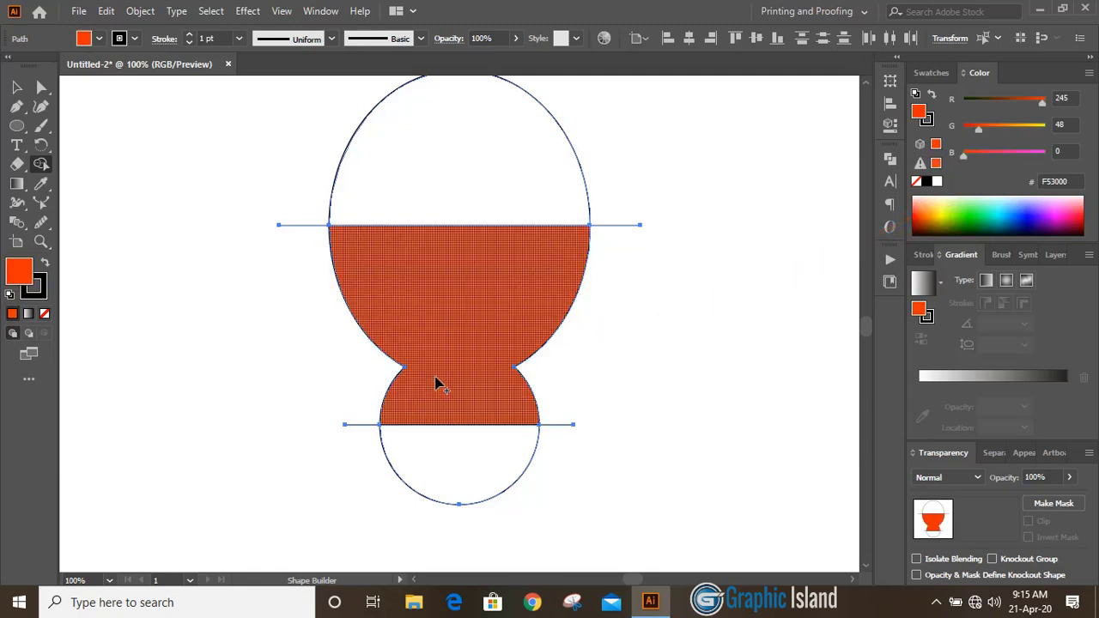
left_click(16, 86)
left_click(142, 189)
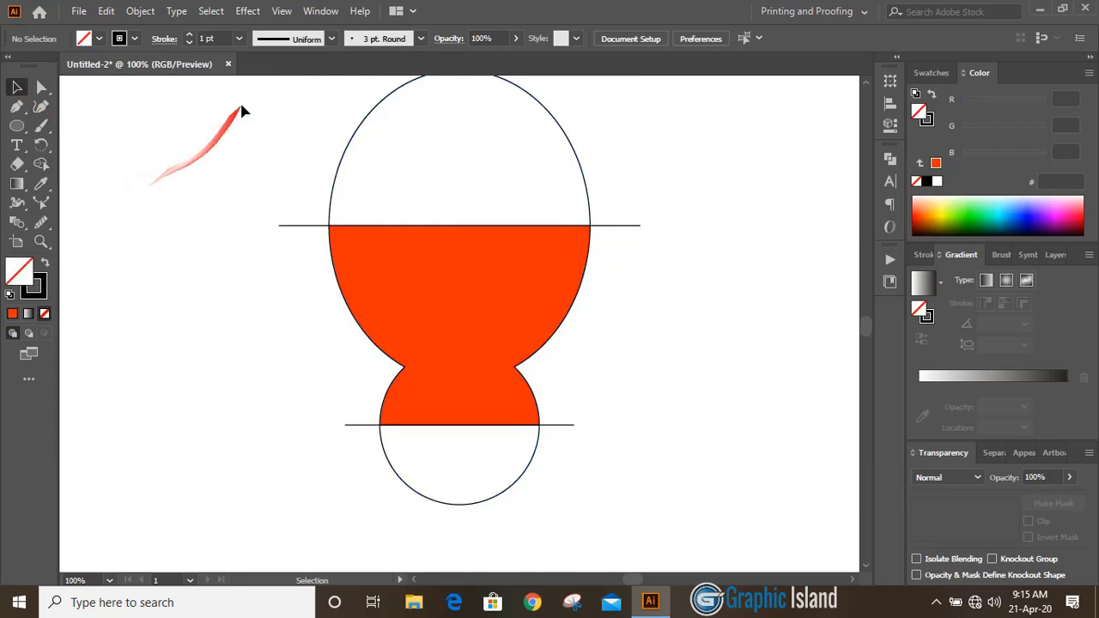
- Delete the leftover ellipse top, the circle's lower half and the line ends sticking out beside the orange shape
left_click_drag(254, 100, 657, 203)
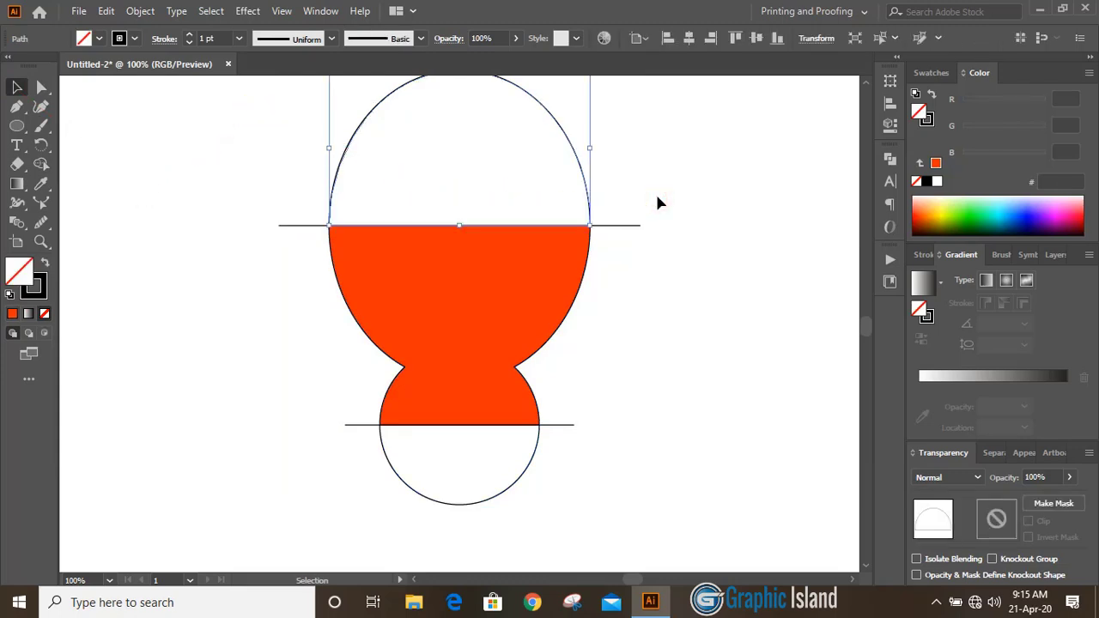
key("Delete")
left_click(627, 225)
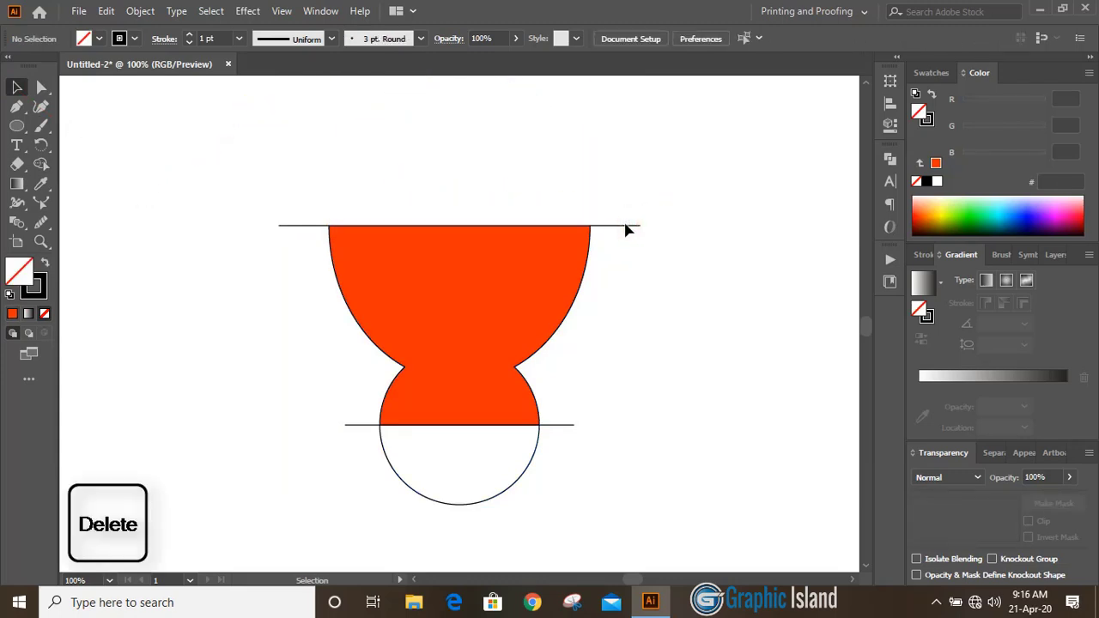
left_click(627, 226)
key("Delete")
left_click_drag(269, 194, 302, 263)
key("Delete")
left_click_drag(618, 504, 560, 430)
key("Delete")
left_click(369, 427)
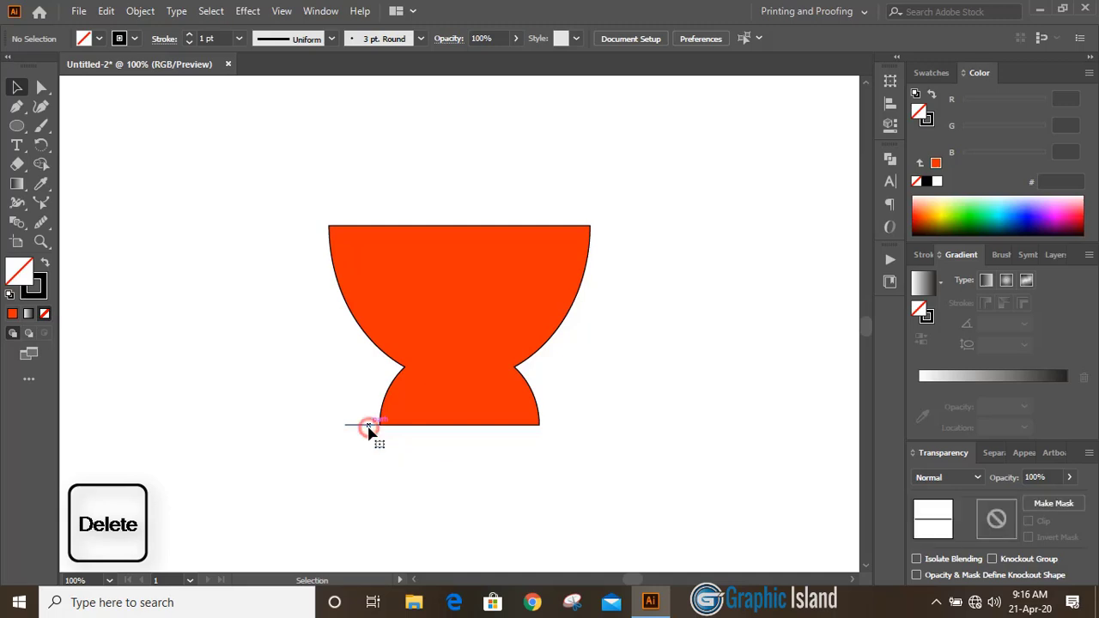
key("Delete")
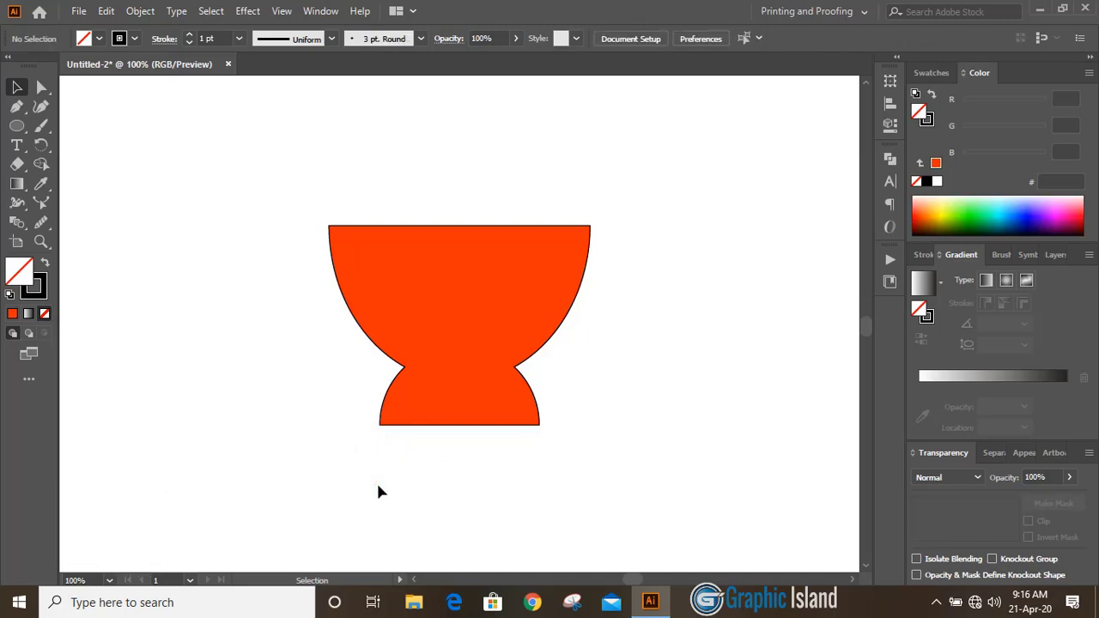
- Remove the black stroke from the bowl shape, keeping its orange fill
left_click(477, 313)
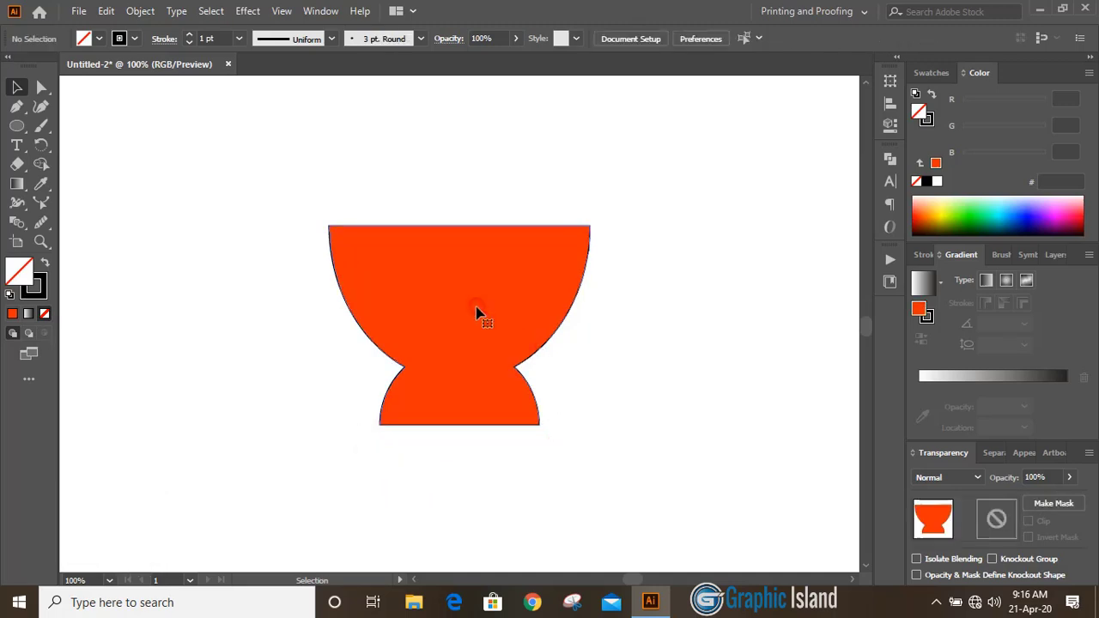
left_click(36, 290)
left_click(45, 316)
left_click(24, 273)
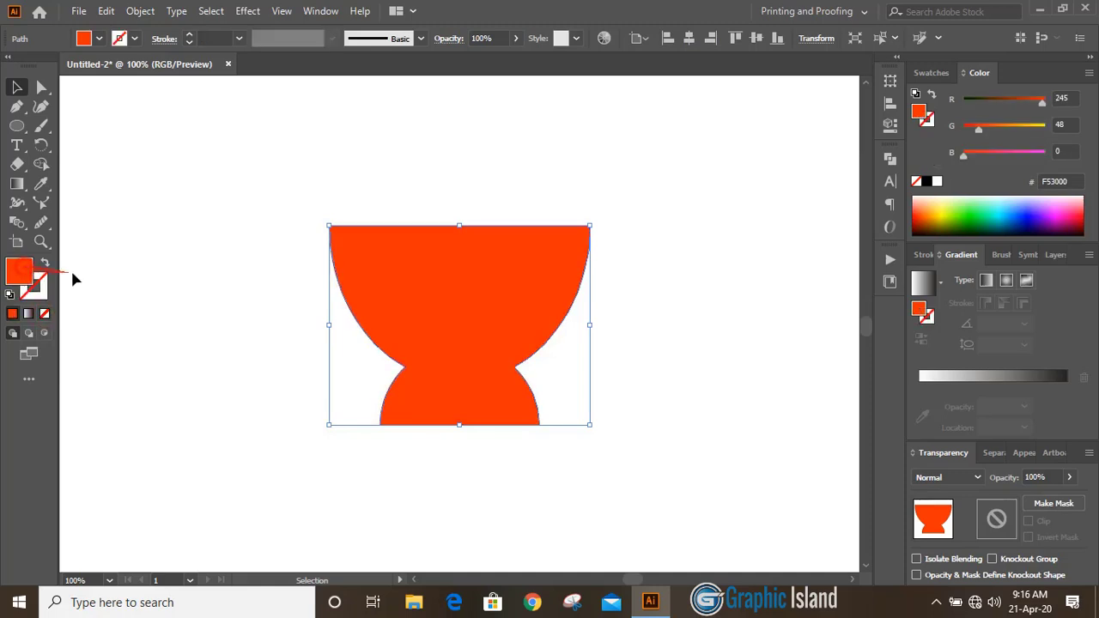
left_click(190, 292)
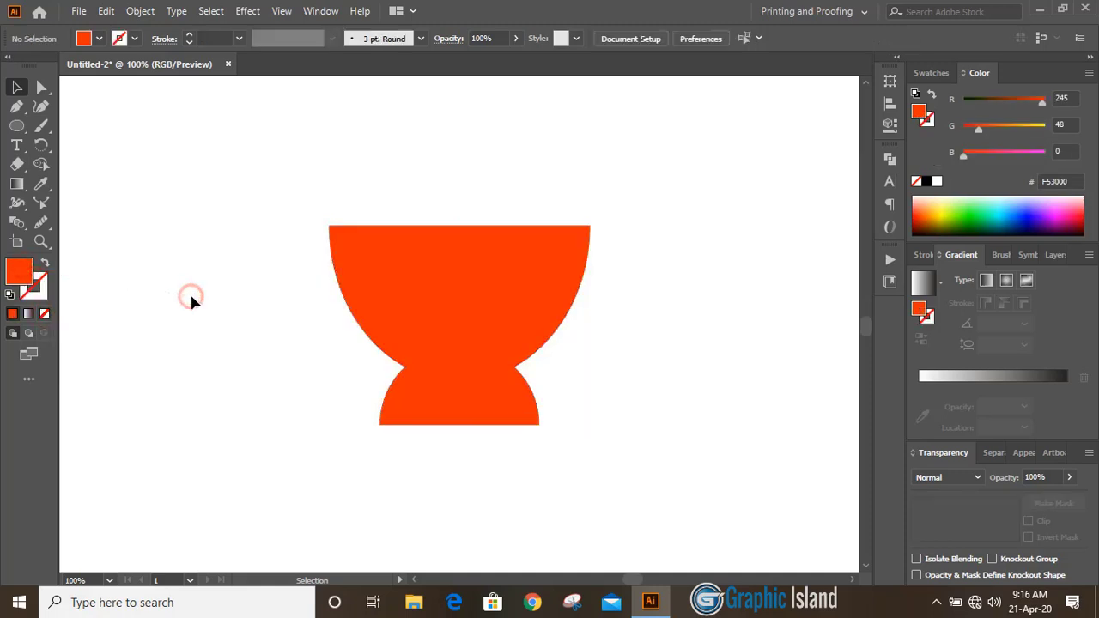
- Draw a circle outward from the bowl's centre, large enough to enclose the whole bowl
left_click(16, 125)
key("alt+shift")
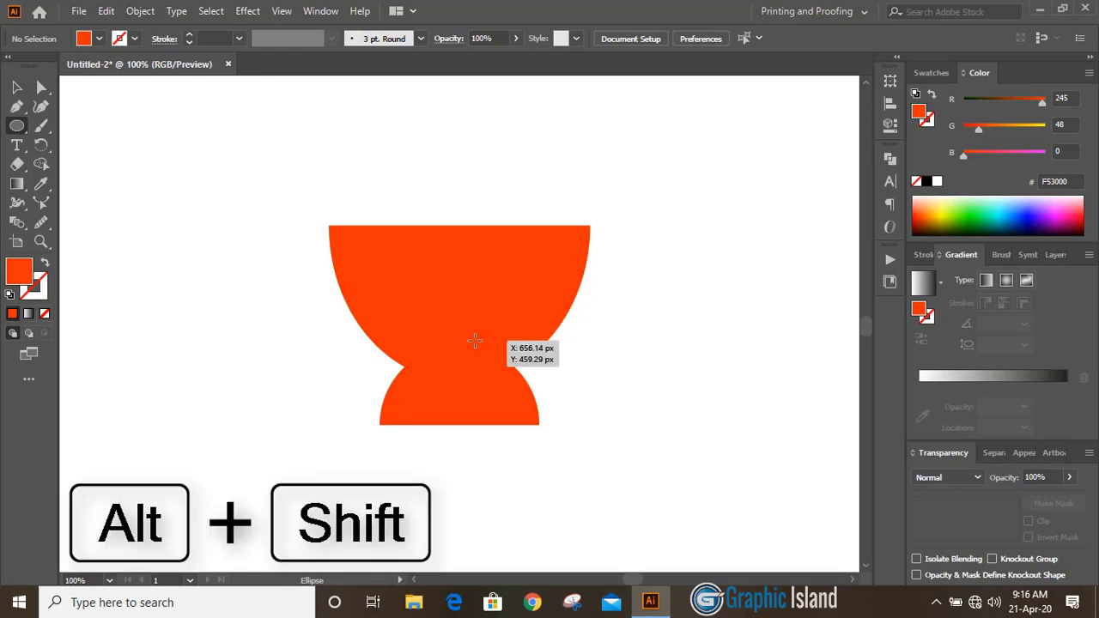
left_click_drag(464, 323, 615, 508)
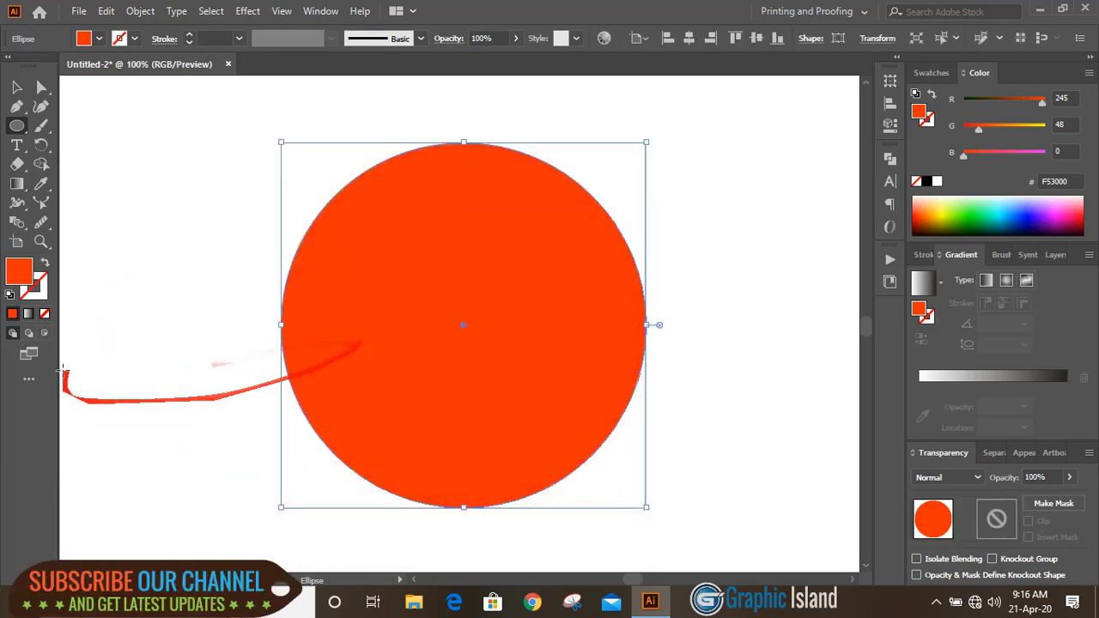
- Remove the large circle's fill and give it an orange F53000 stroke
left_click(45, 314)
left_click(38, 290)
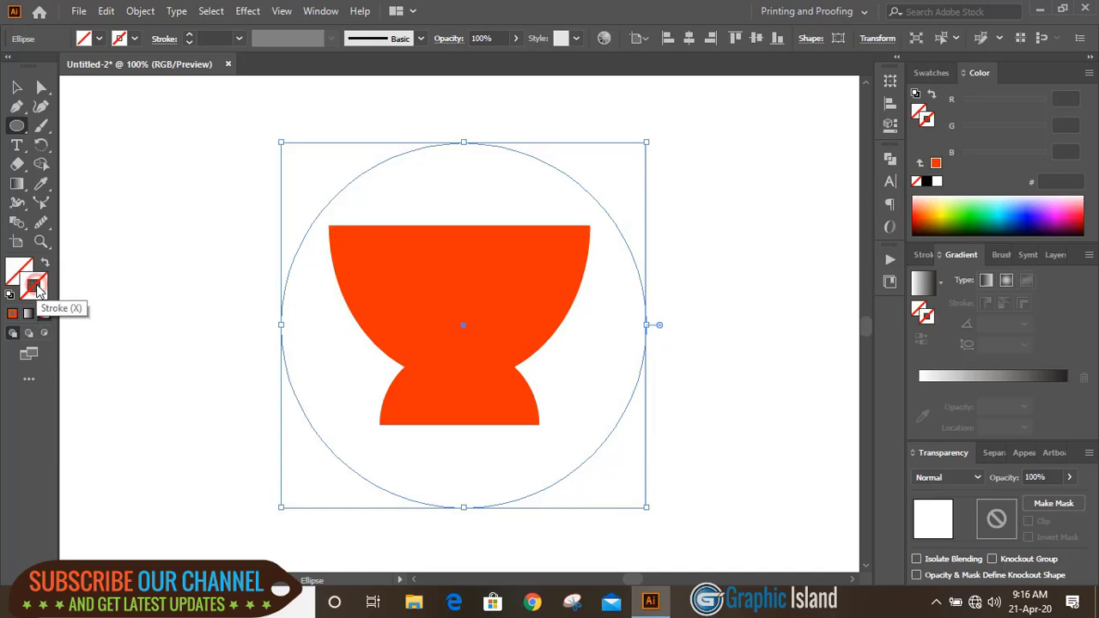
left_click(12, 316)
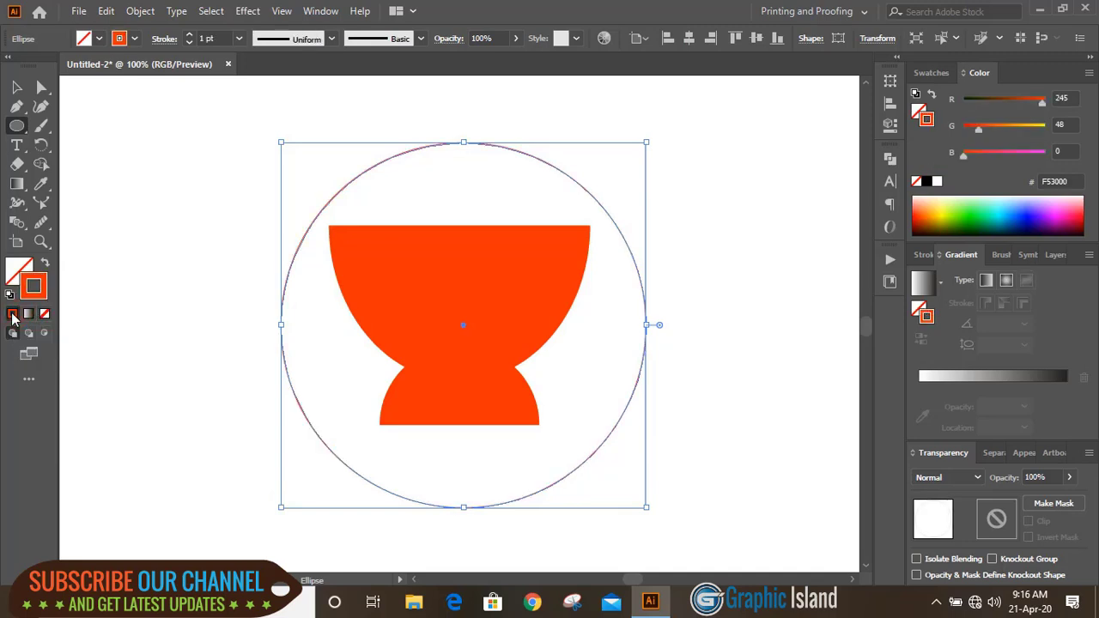
left_click(16, 86)
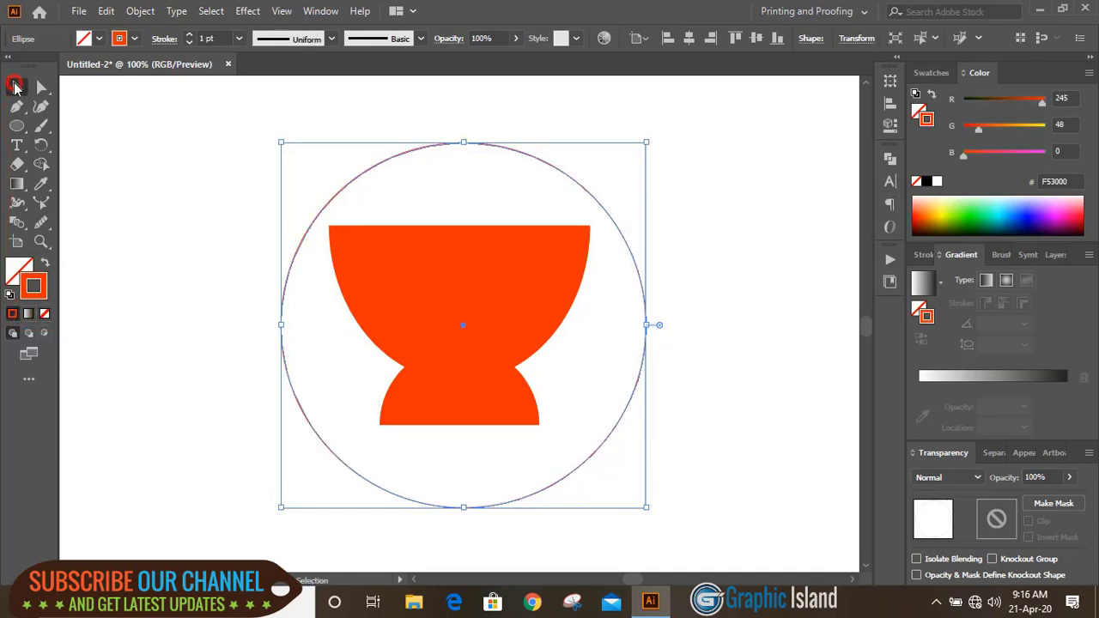
left_click(159, 269)
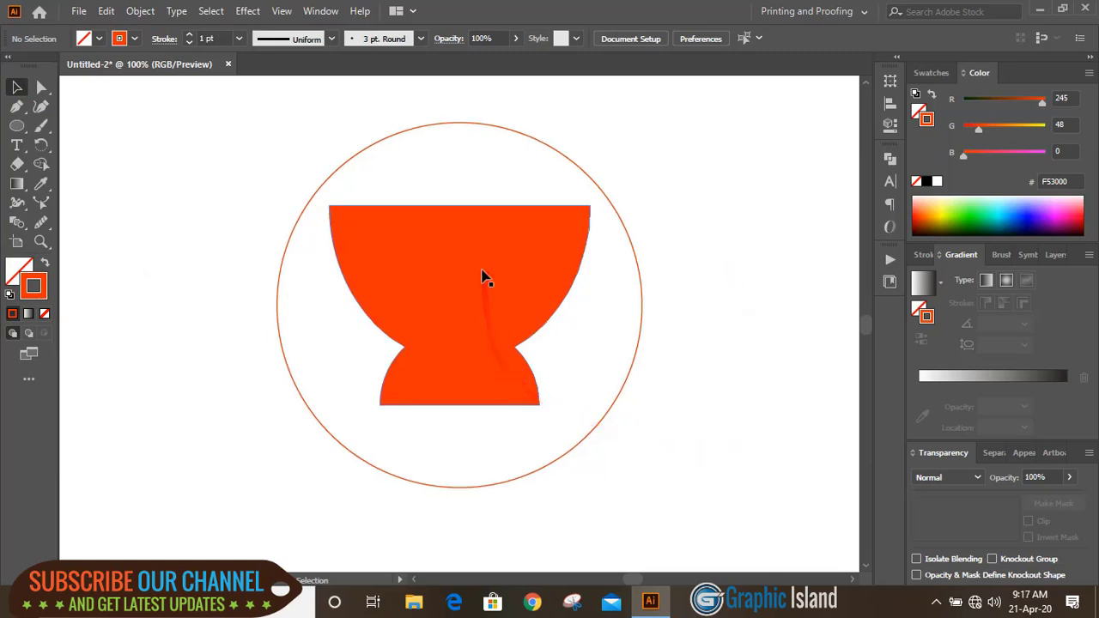
- Shrink the bowl slightly and move it straight down into the lower part of the circle
left_click(505, 292)
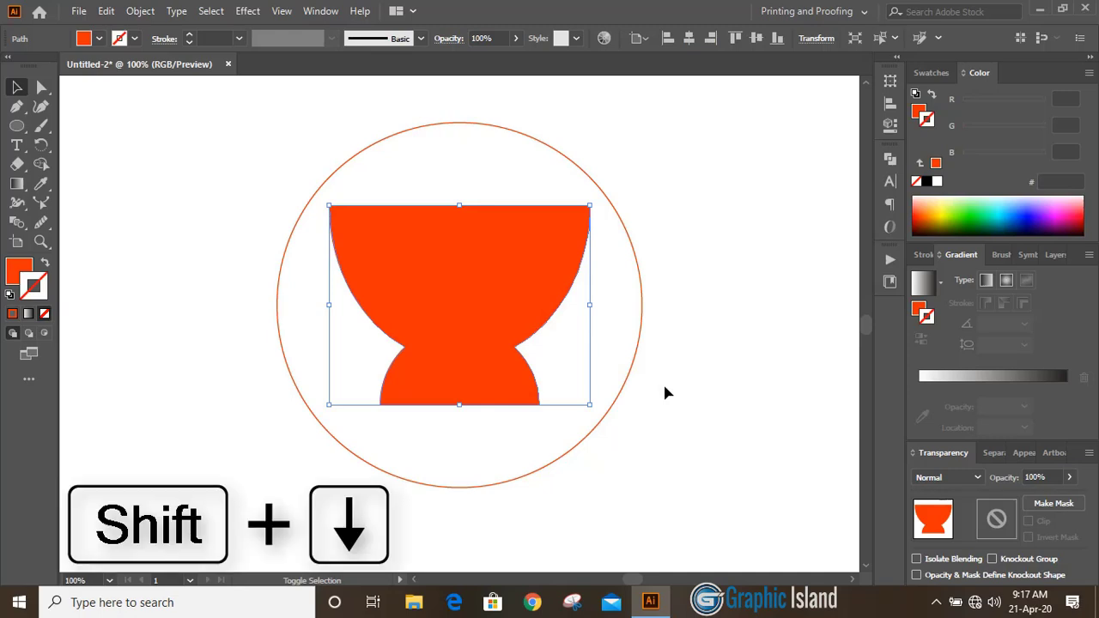
key("shift+Down")
key("shift+Down")
key("shift+Down")
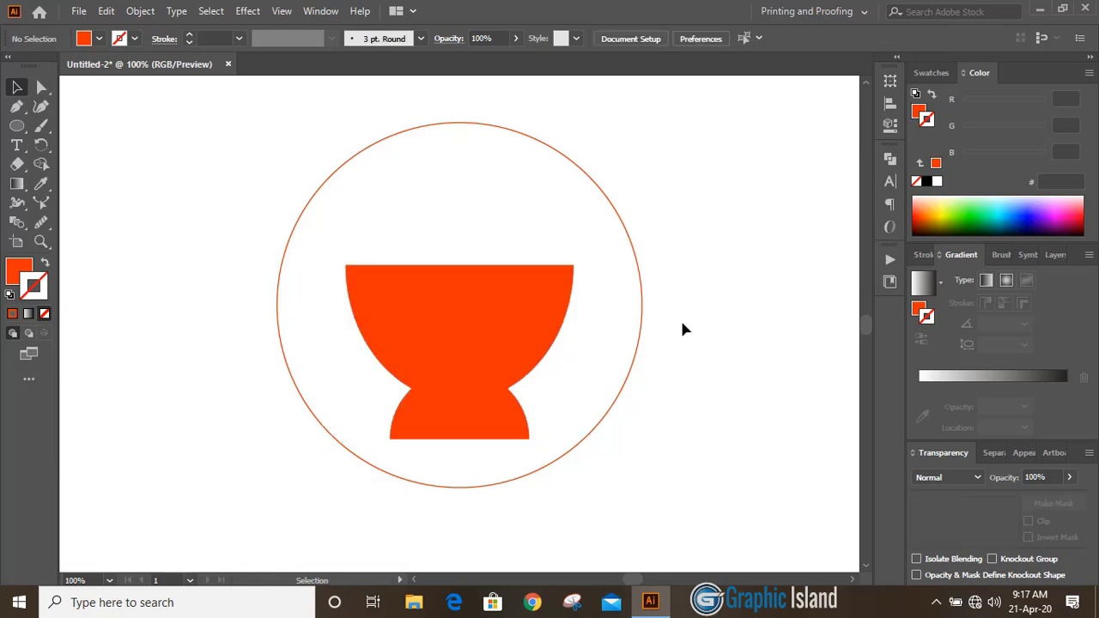
- Cut the circle with the Scissors tool at two points on its lower left and lower right, beside the bowl's base
left_click(19, 165)
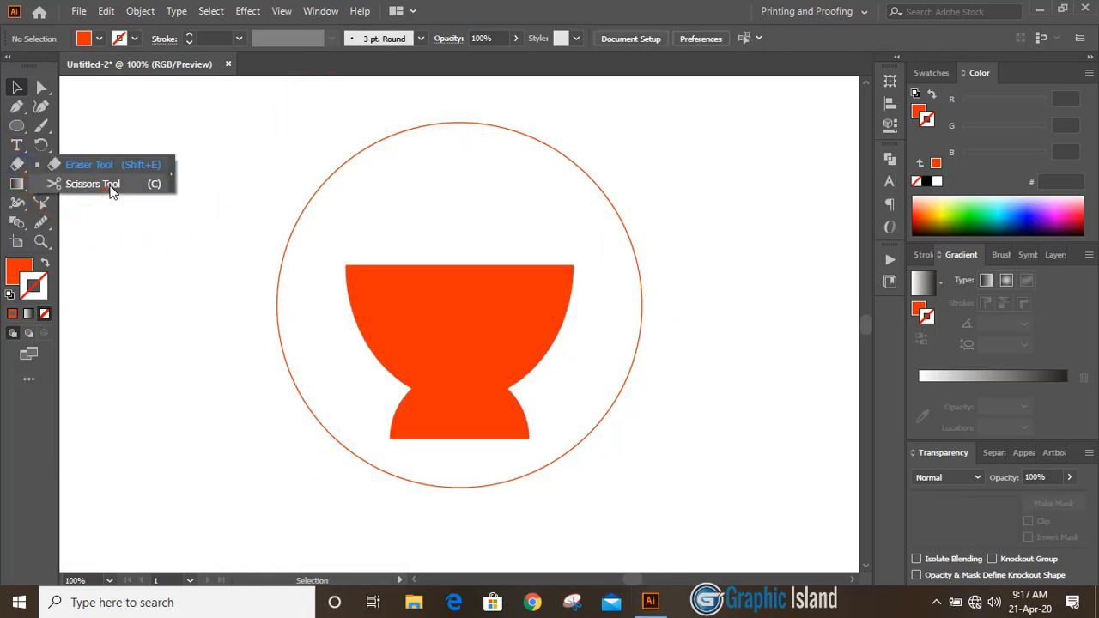
left_click(81, 184)
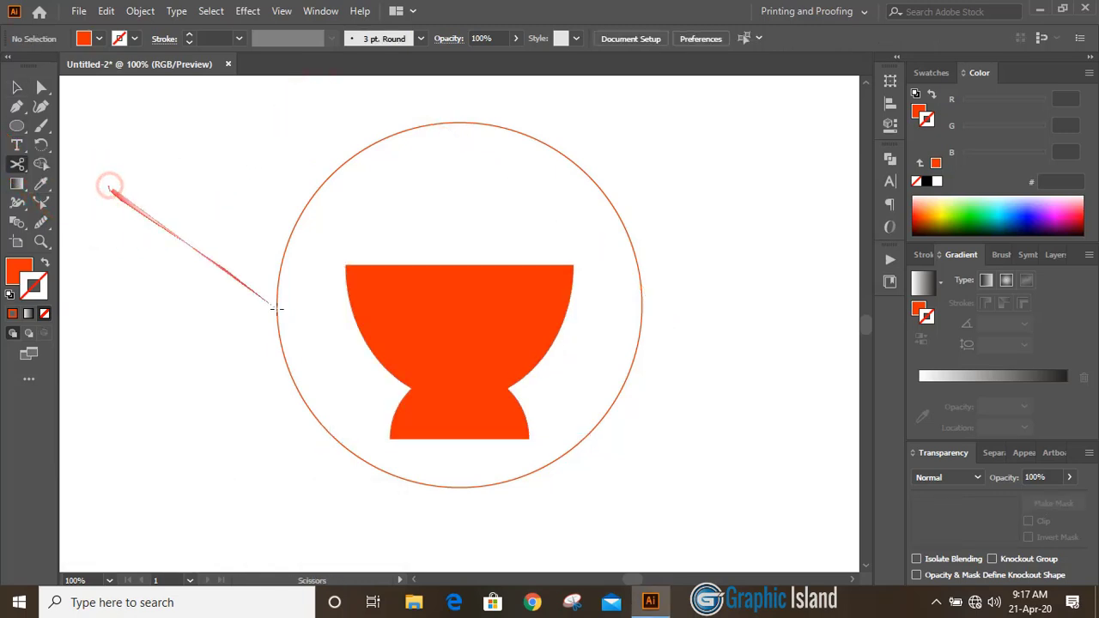
left_click(339, 442)
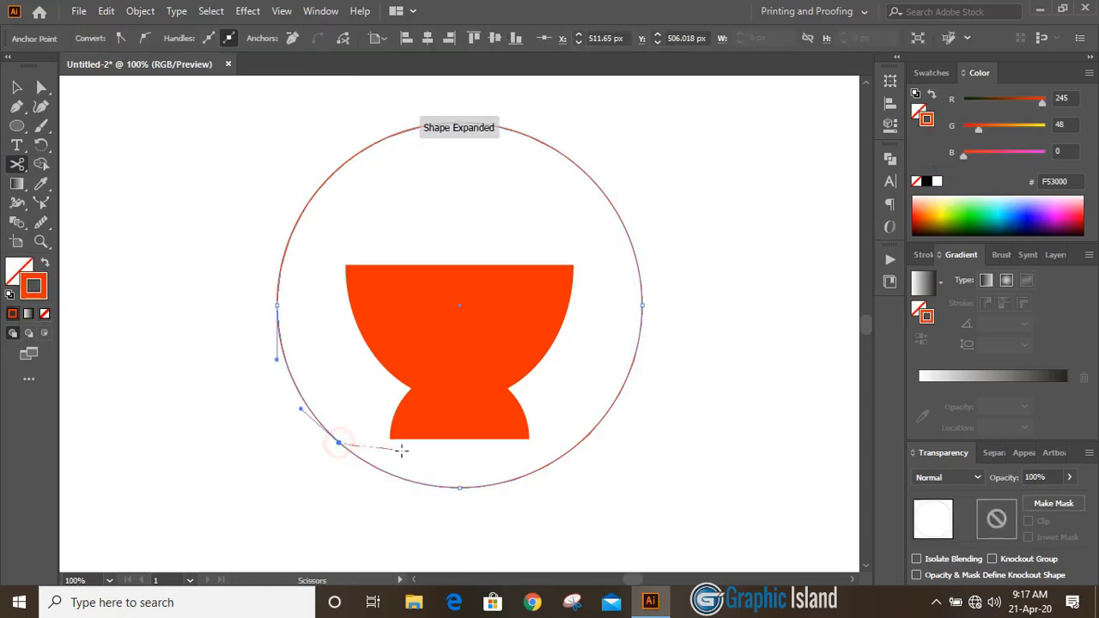
left_click(574, 447)
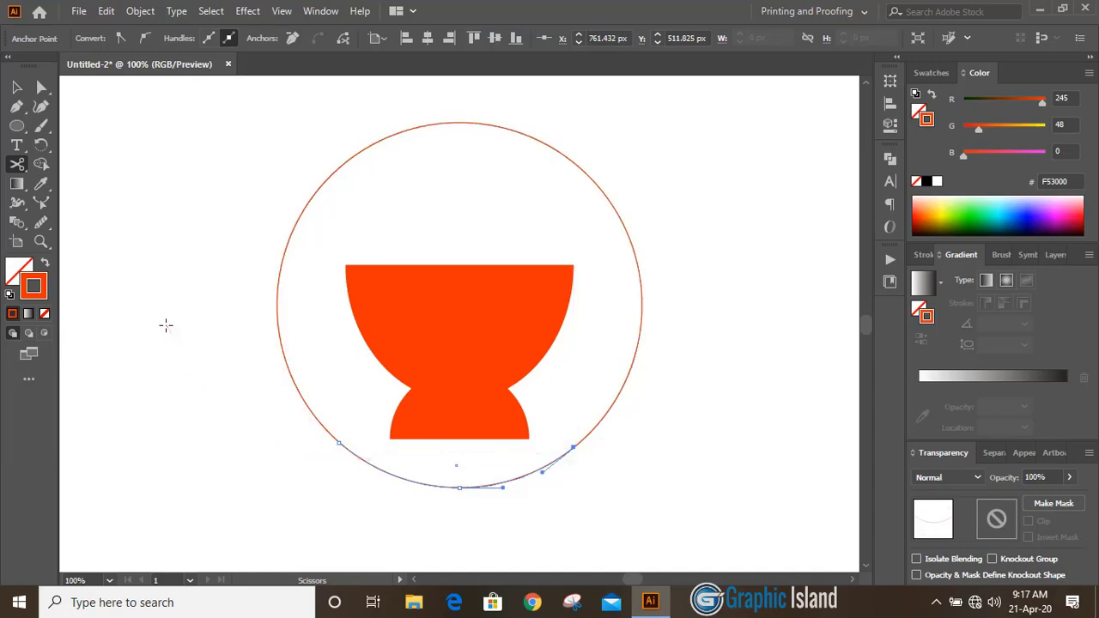
left_click(16, 87)
left_click(166, 211)
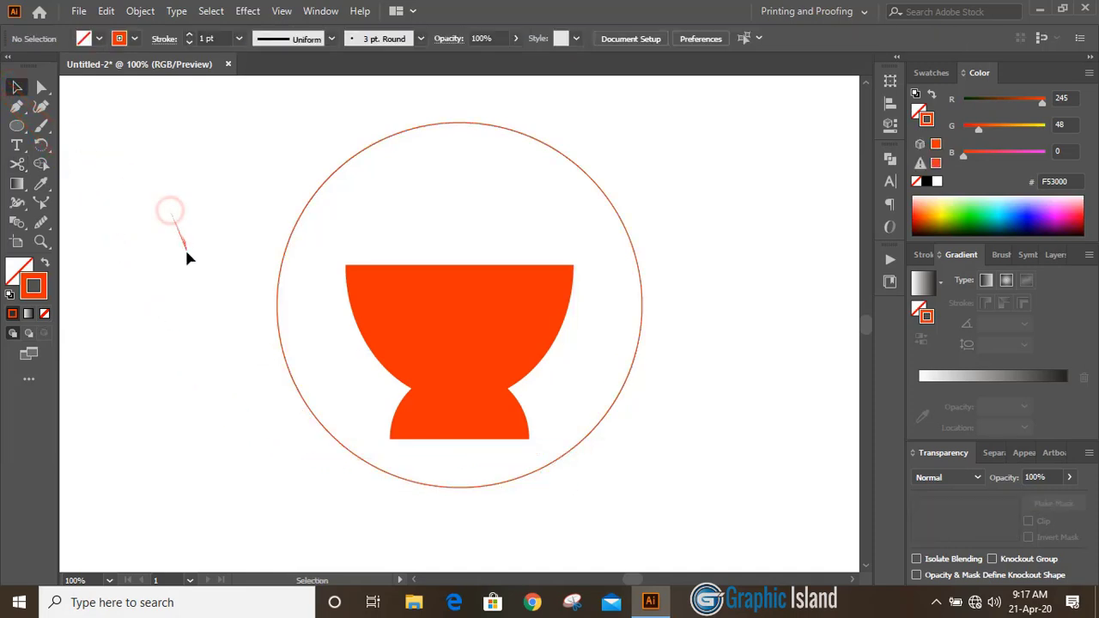
- Give the large upper arc a 32 pt stroke with Width Profile 1, tapering at both ends
left_click(323, 182)
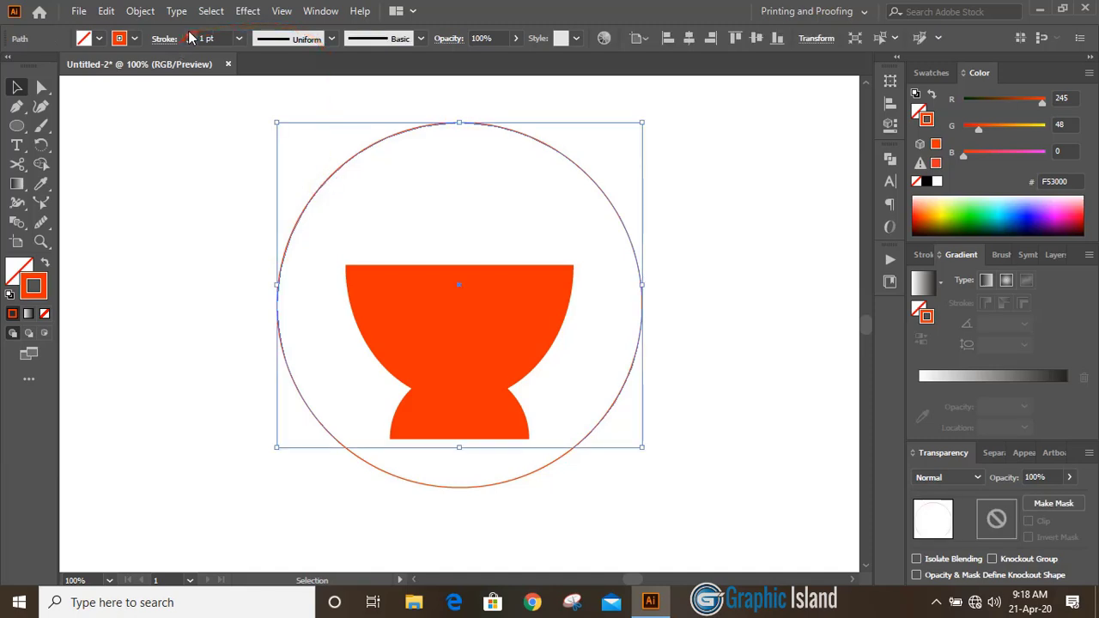
left_click_drag(190, 38, 191, 42)
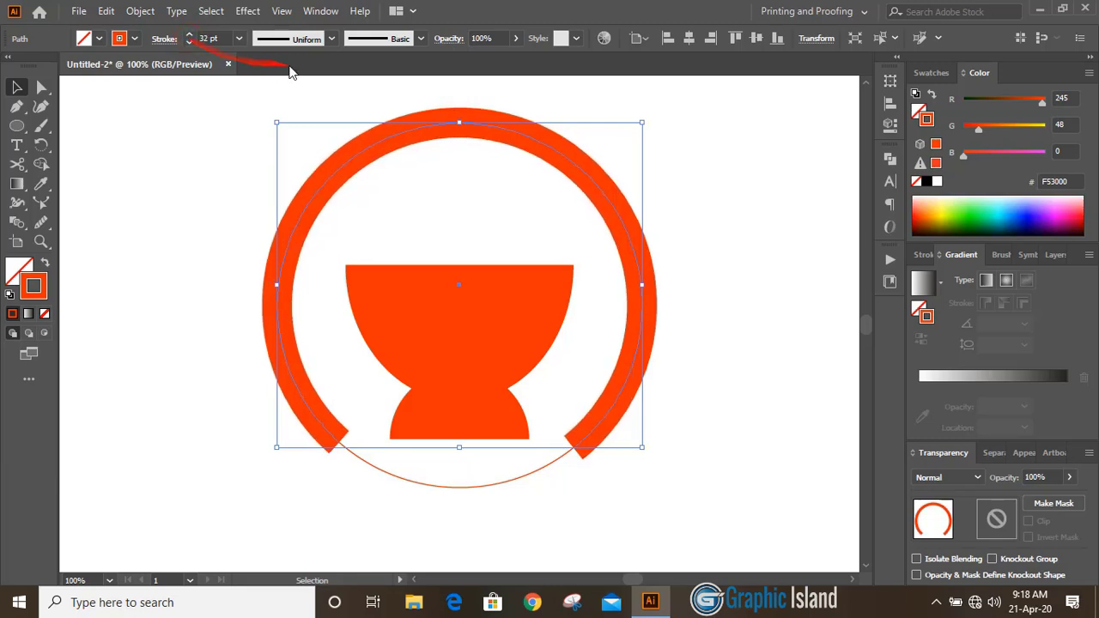
left_click(331, 39)
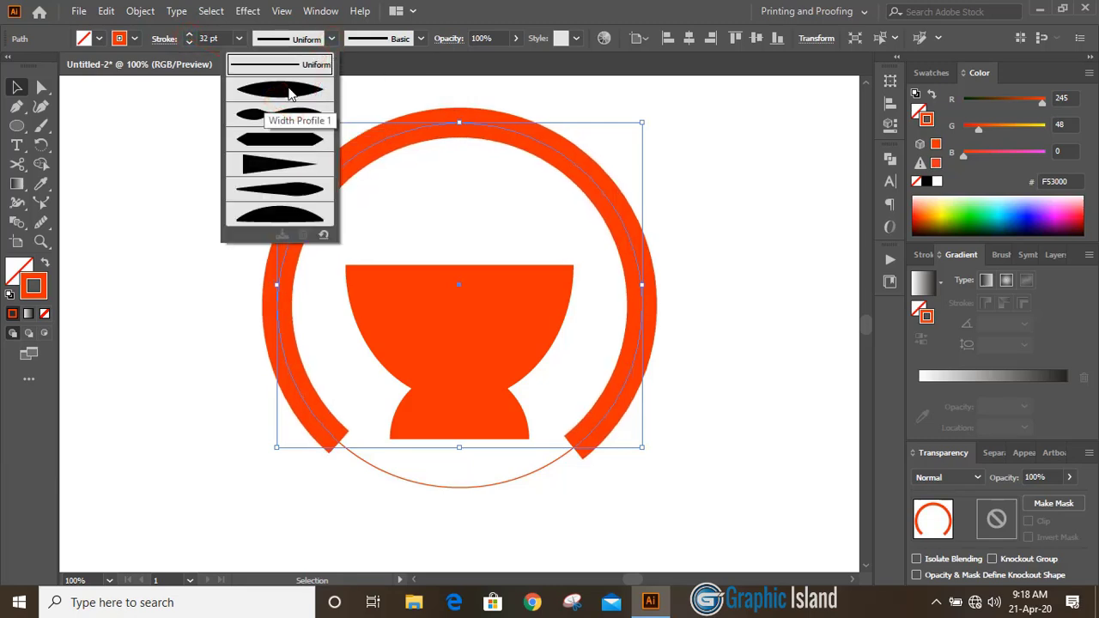
left_click(289, 94)
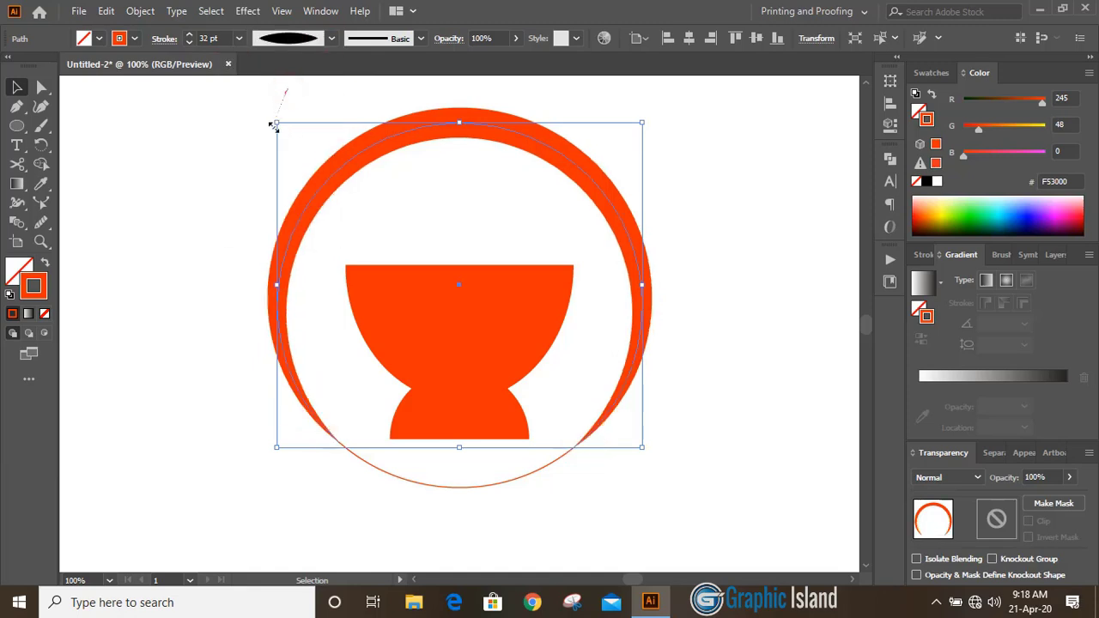
left_click(221, 203)
- Give the short arc below the bowl a 17 pt stroke with Width Profile 1
scroll(191, 324, "down", 1)
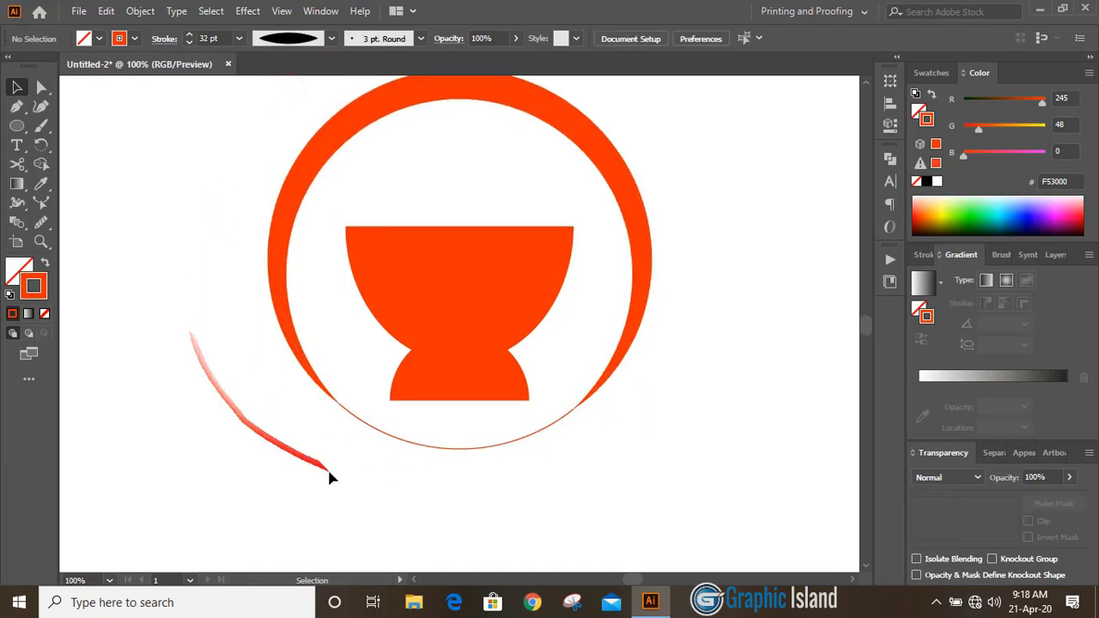
left_click(491, 448)
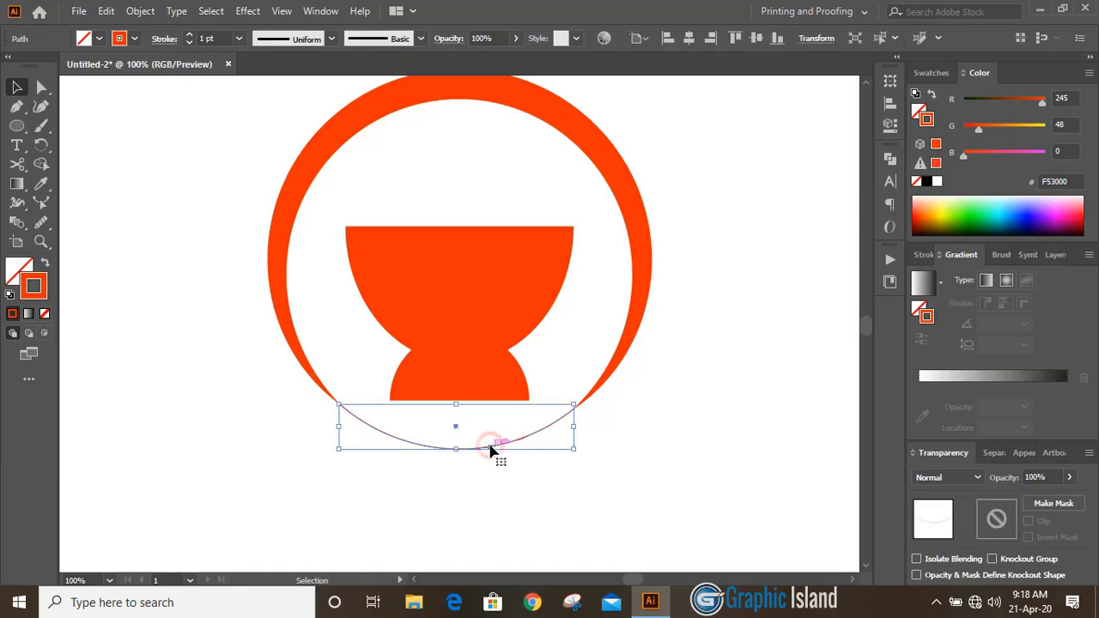
left_click(190, 36)
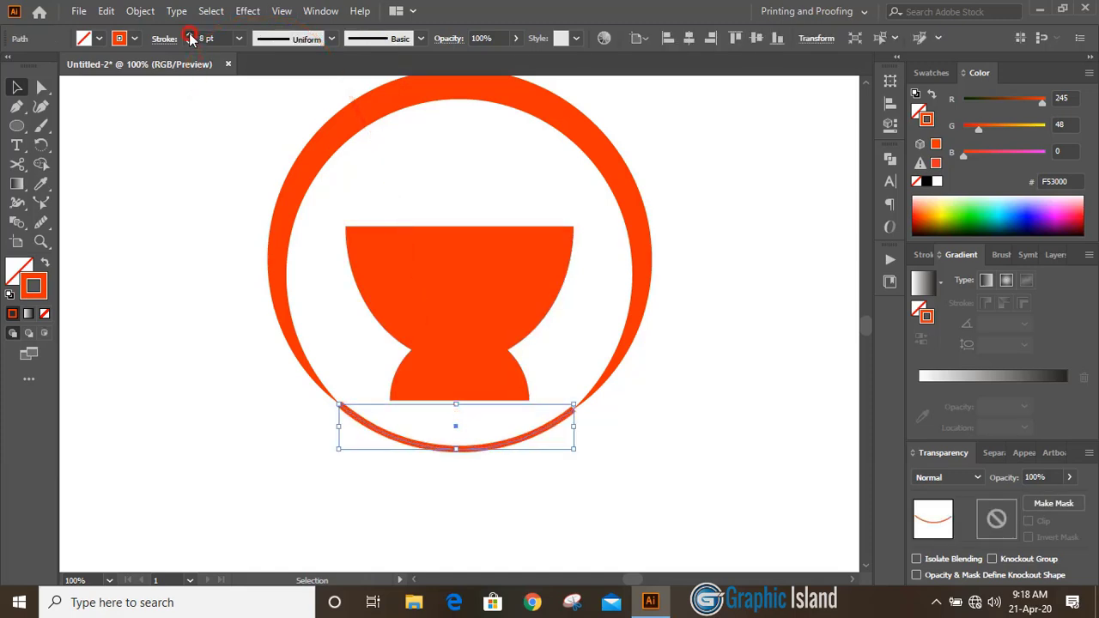
left_click(331, 38)
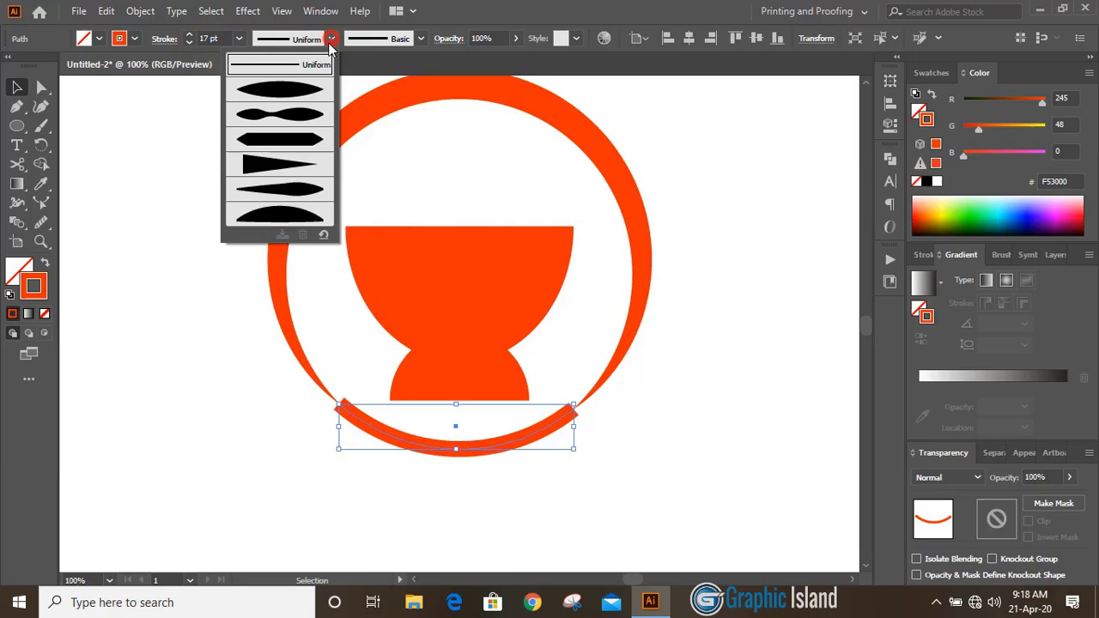
left_click(288, 91)
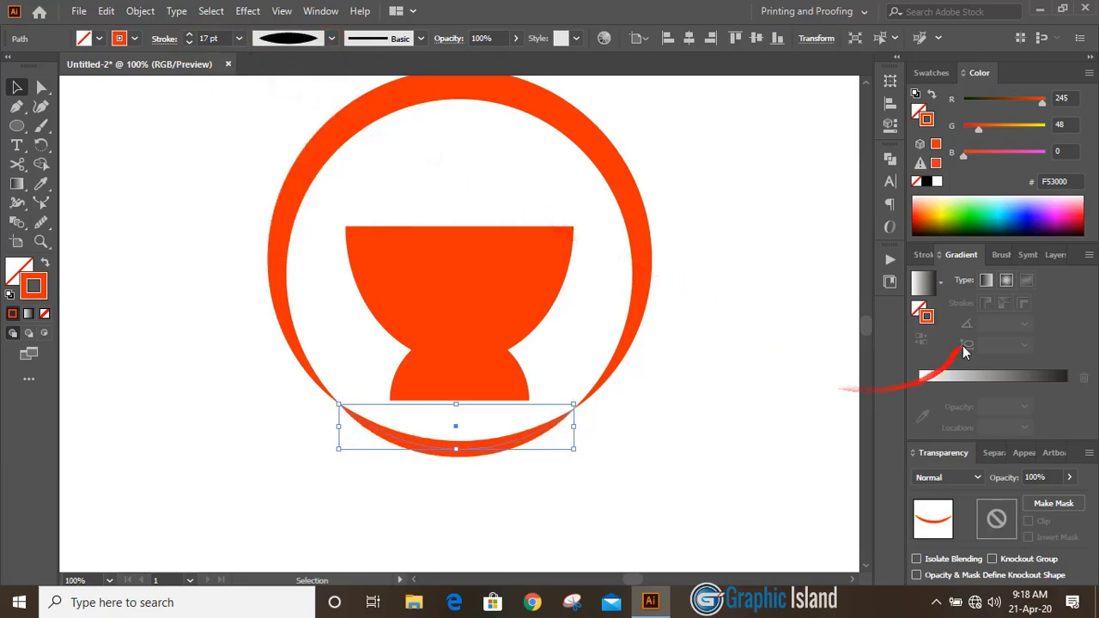
- Make the short arc's stroke a dashed line with round caps and round joins
left_click(920, 256)
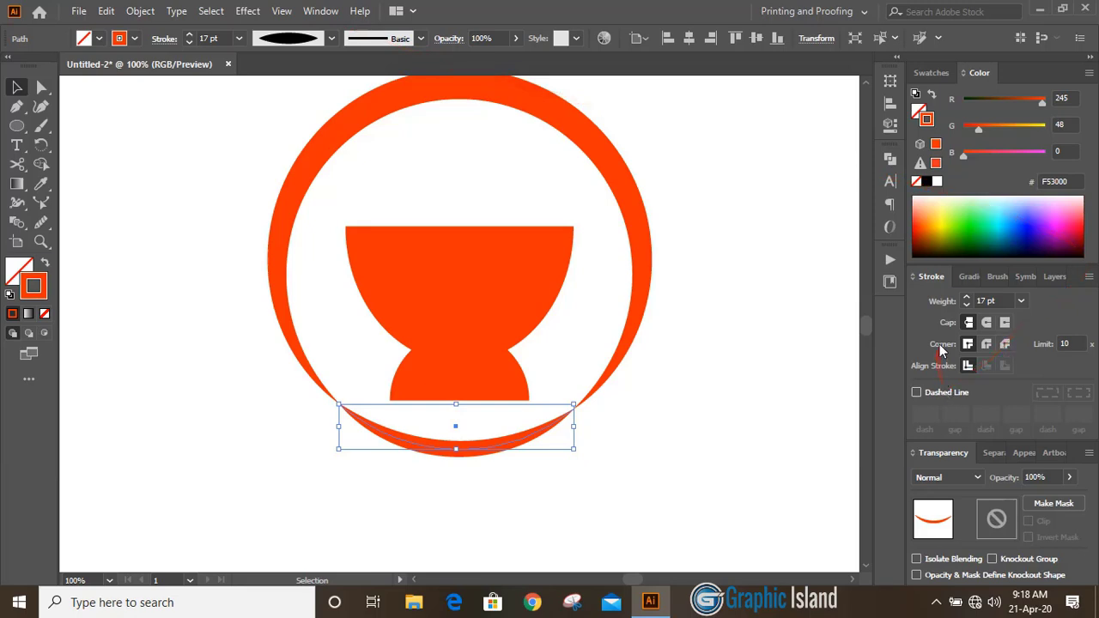
left_click(916, 393)
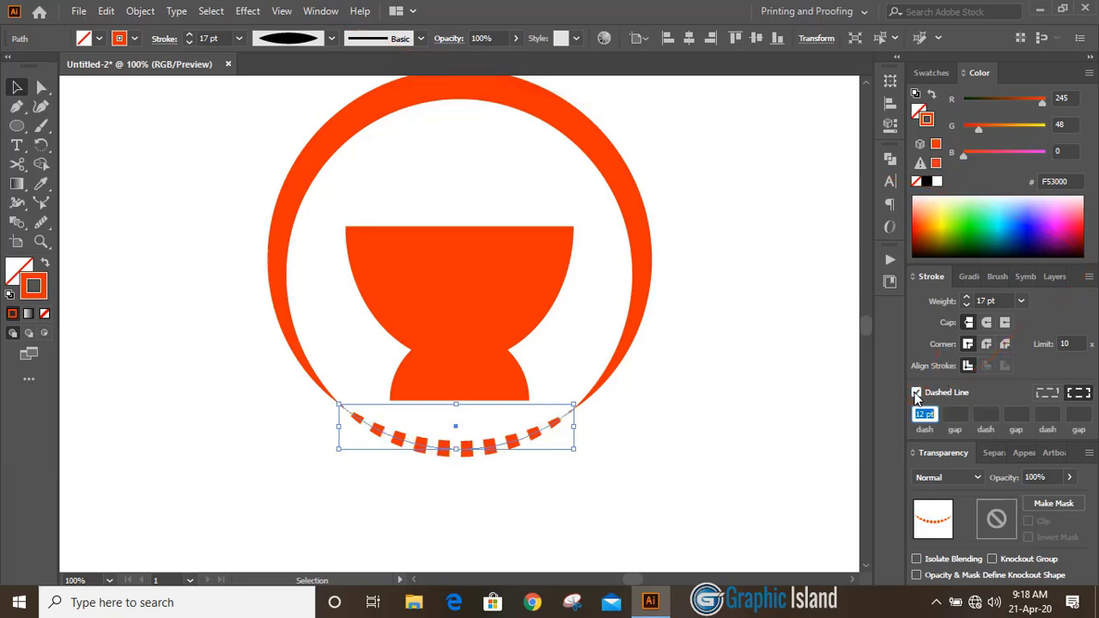
left_click(986, 323)
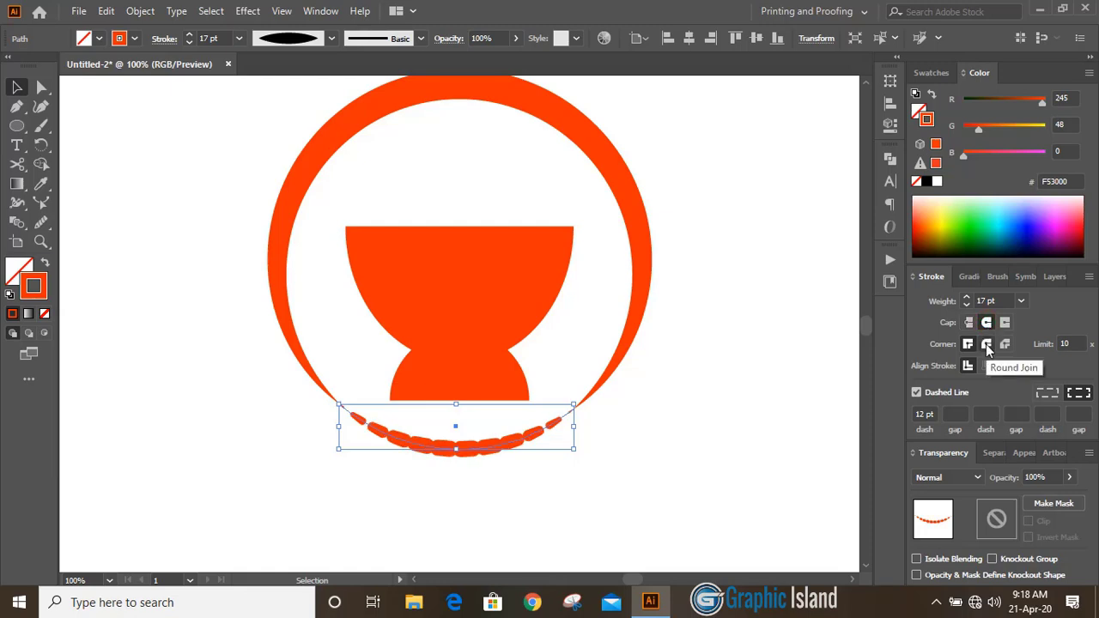
left_click(986, 344)
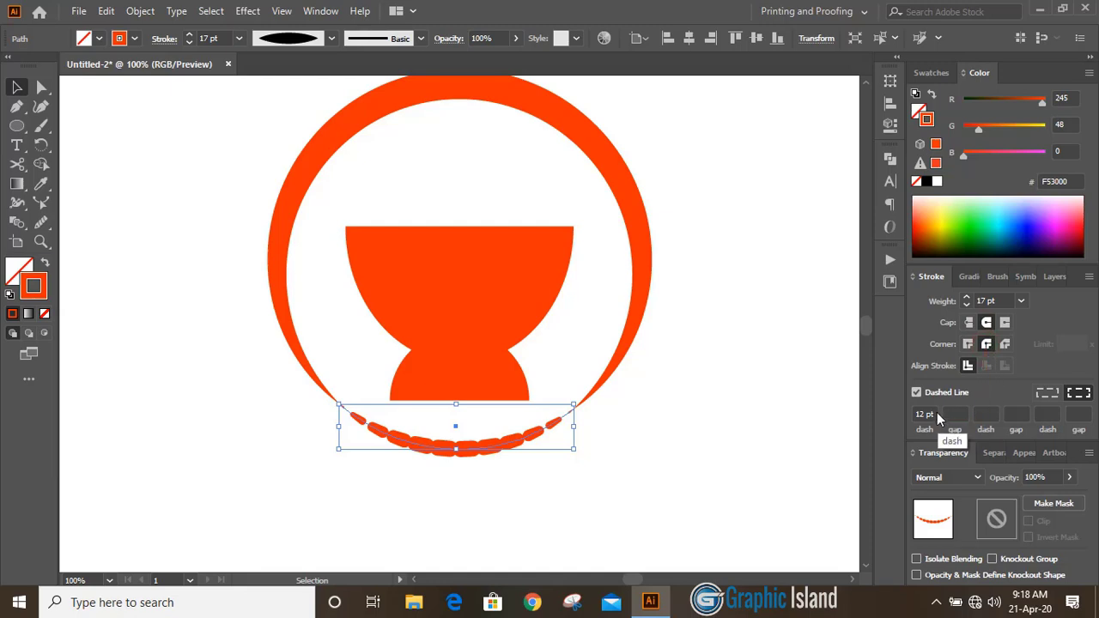
- Set the short arc's dash to 0 pt and its gap to 25 pt so it forms a row of dots
left_click(911, 420)
left_click(953, 415)
left_click(987, 414)
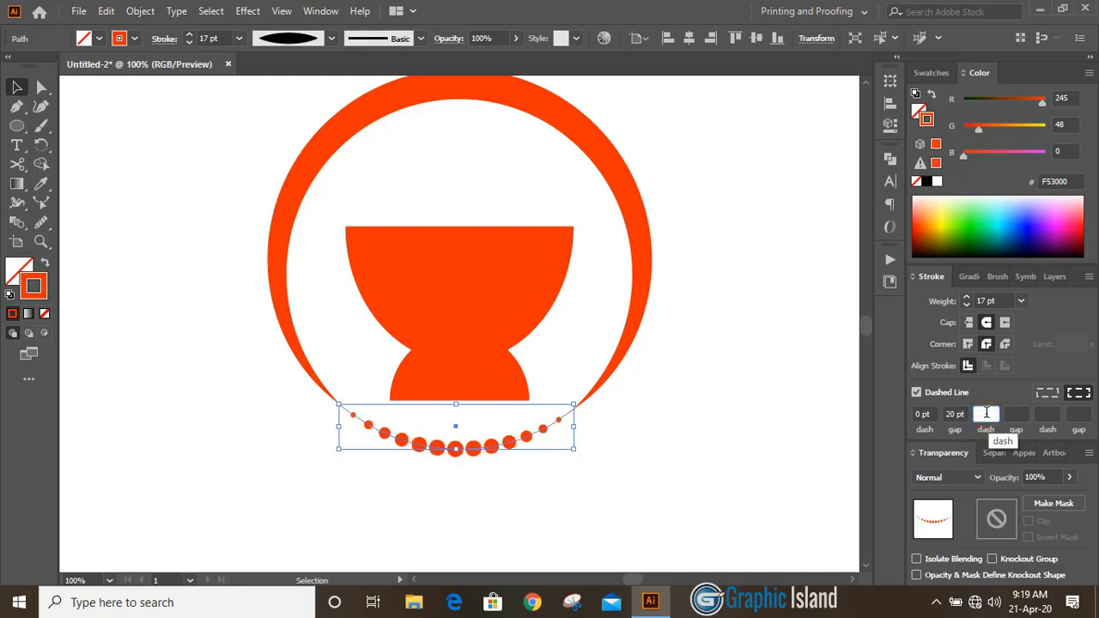
left_click(960, 415)
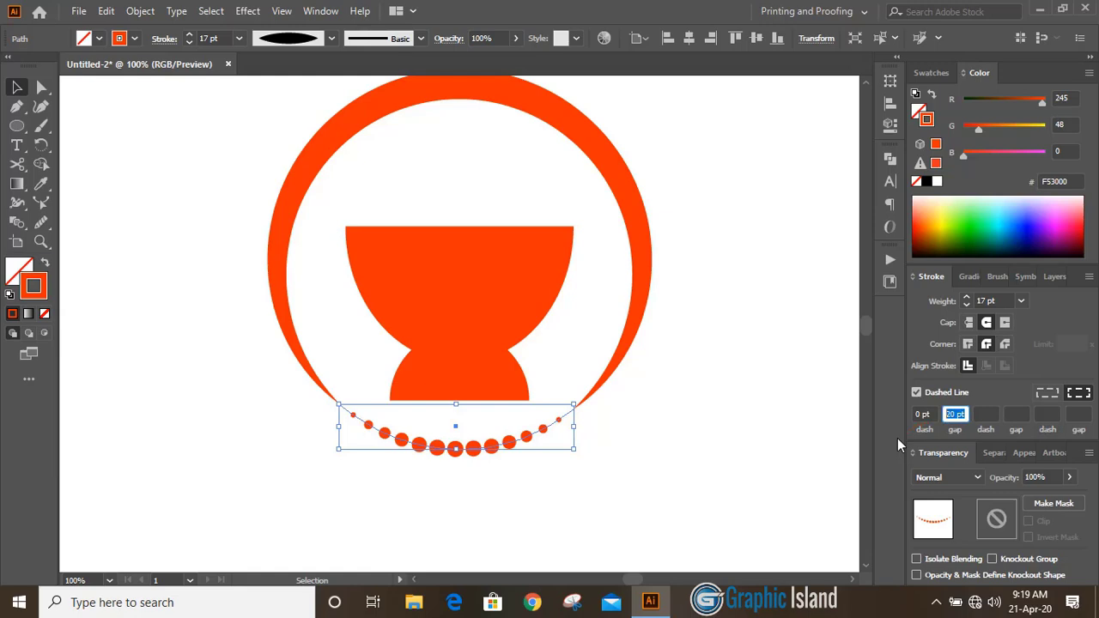
type("25")
left_click(991, 415)
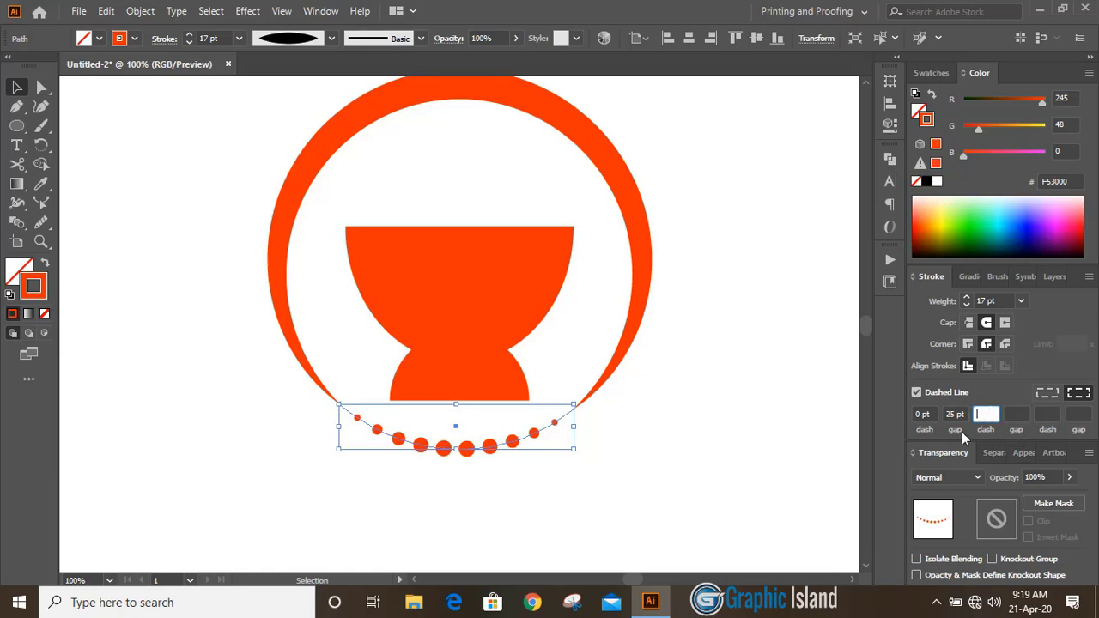
left_click(689, 449)
- Expand the appearance of the large arc and the dotted arc together
scroll(694, 439, "up", 3)
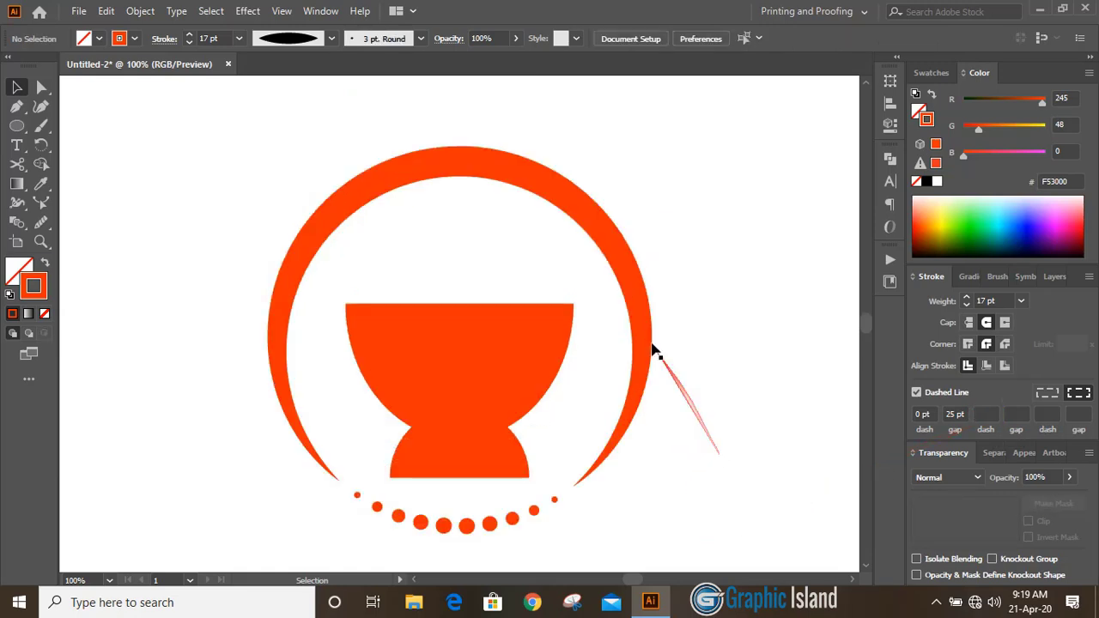
left_click(650, 336)
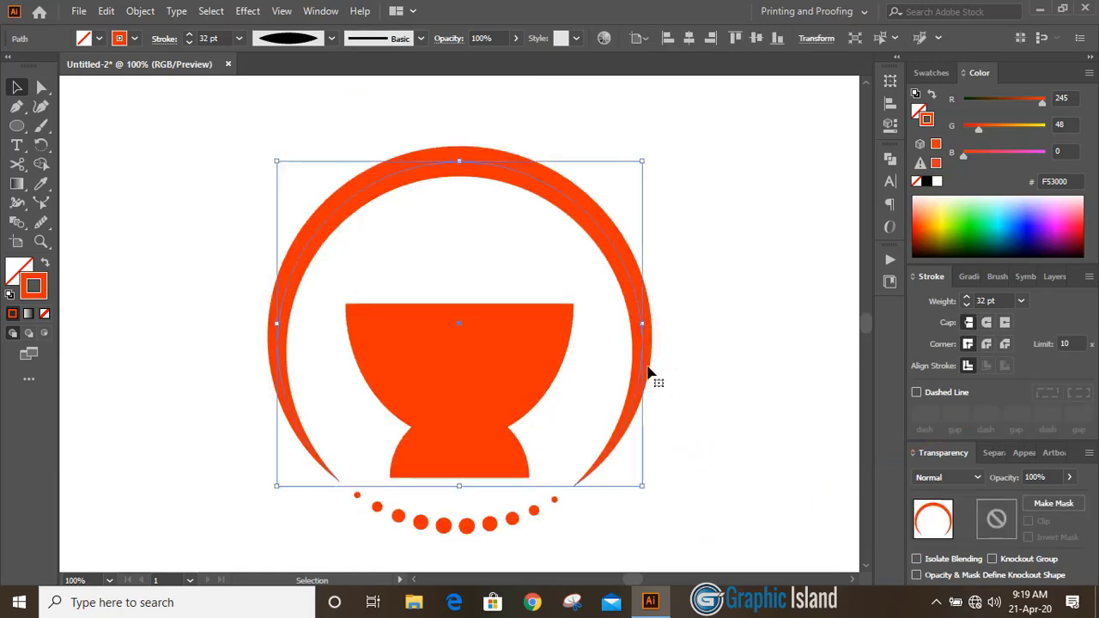
left_click(496, 530, "shift")
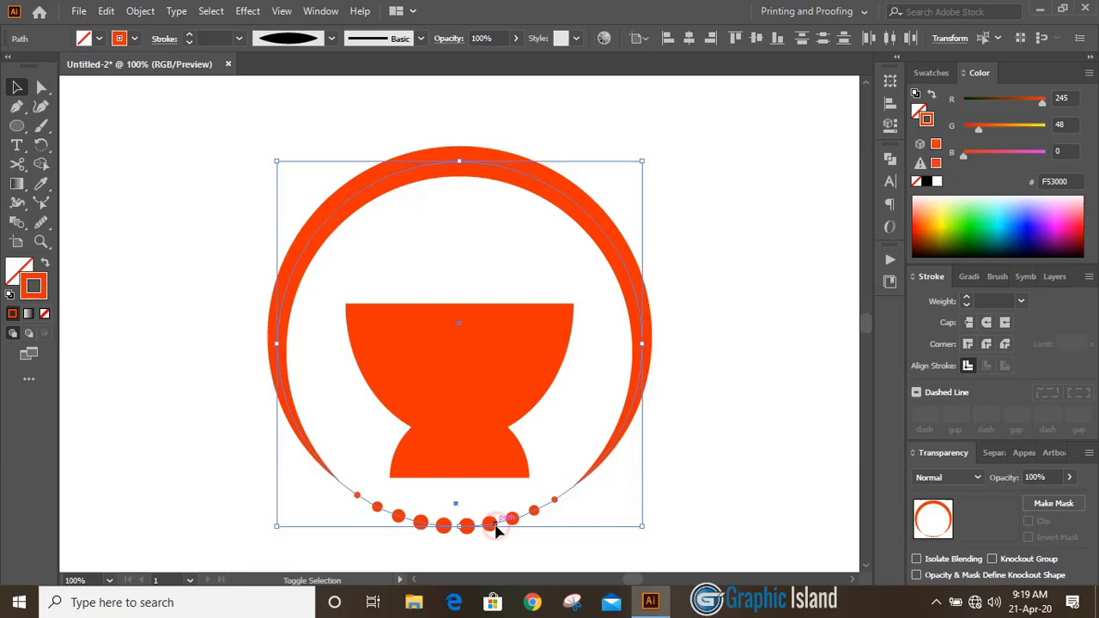
left_click(140, 13)
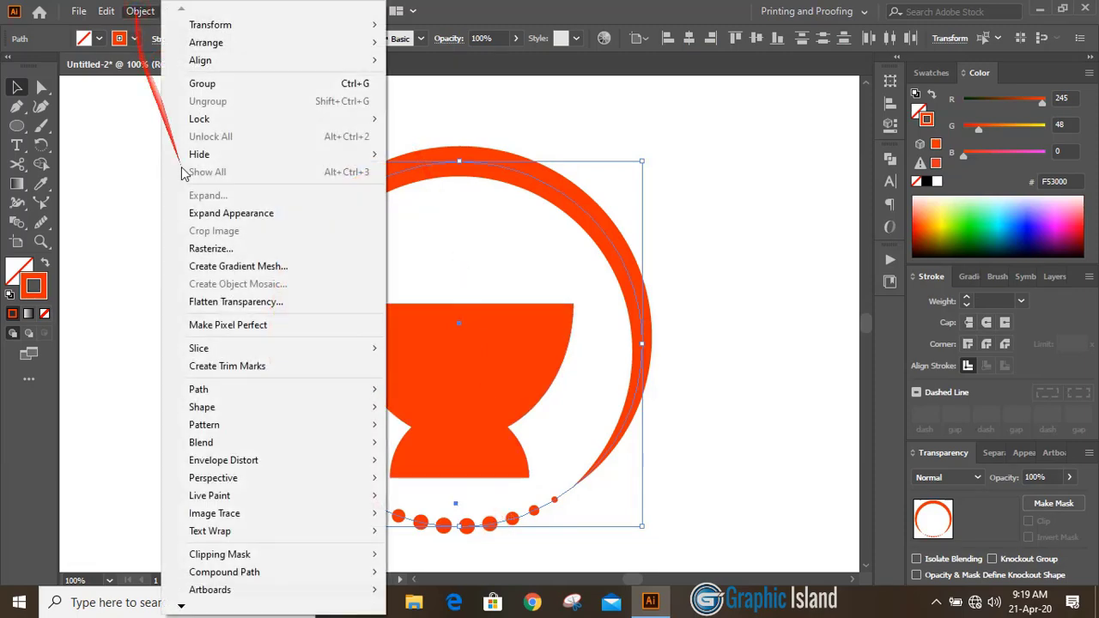
left_click(260, 220)
left_click(219, 354)
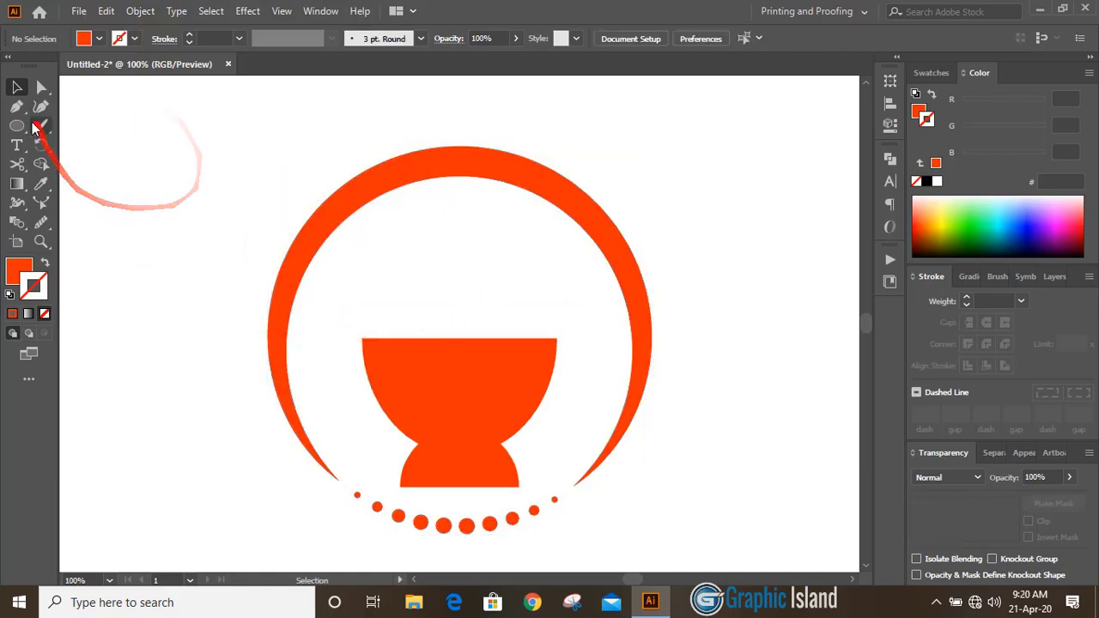
- Draw an unfilled black curve with the Pen tool, sweeping from above the bowl's upper right corner down past its lower left side
left_click(17, 108)
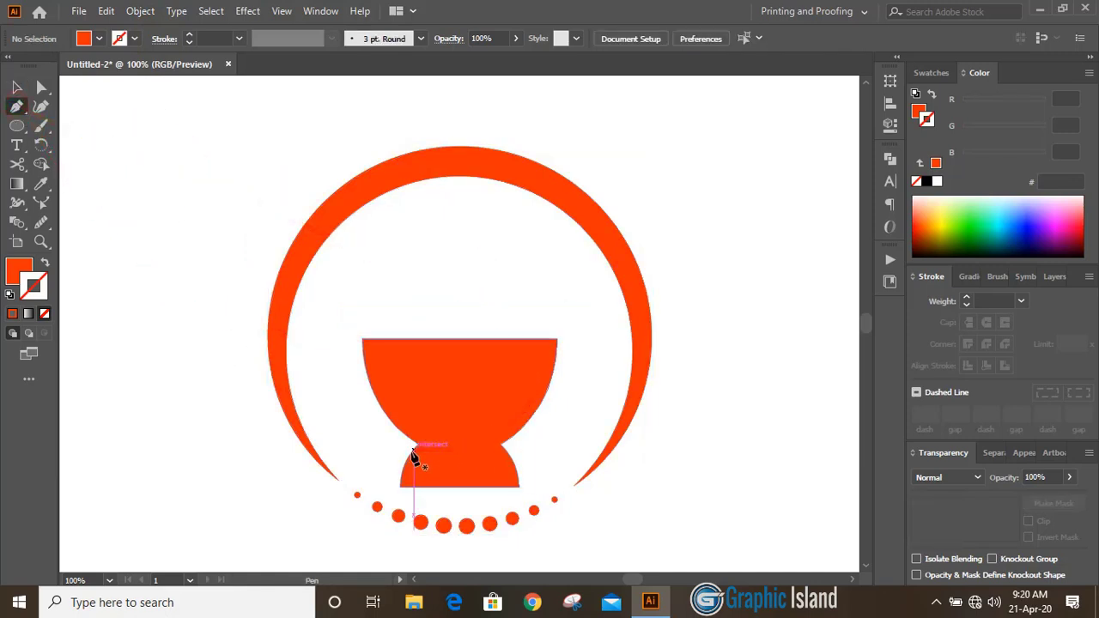
left_click(576, 317)
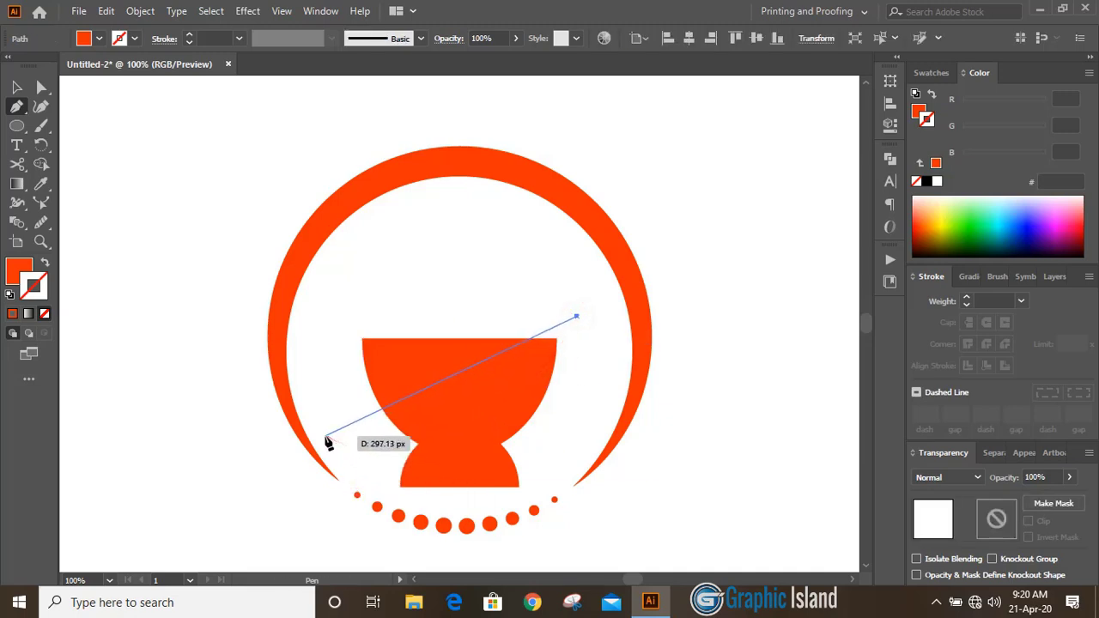
left_click_drag(326, 438, 184, 413)
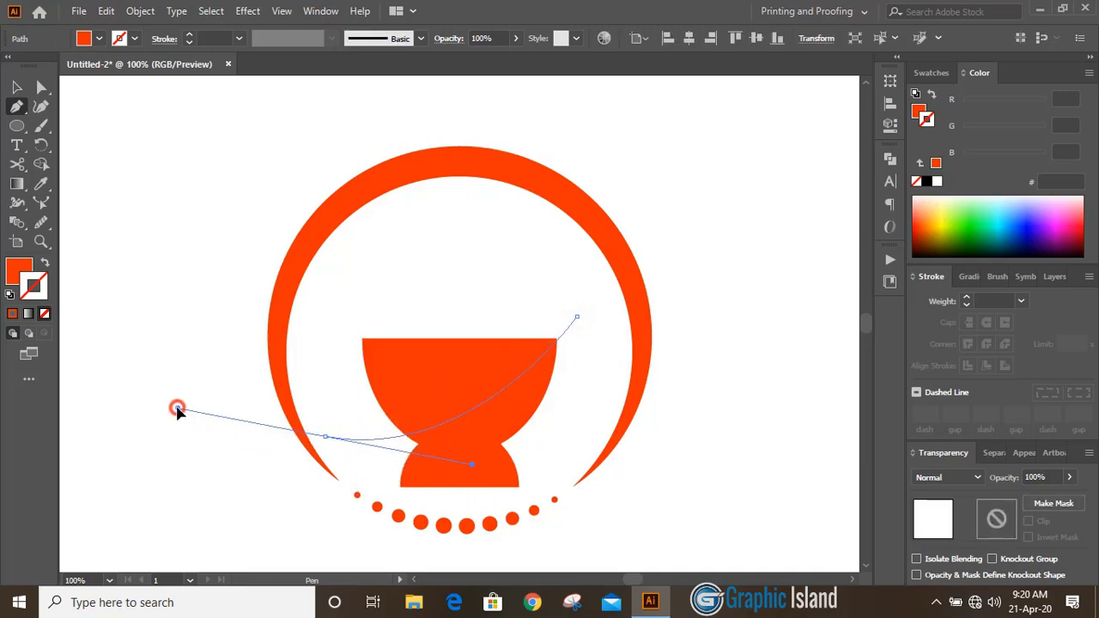
key("v")
key("ctrl+=")
left_click(678, 327)
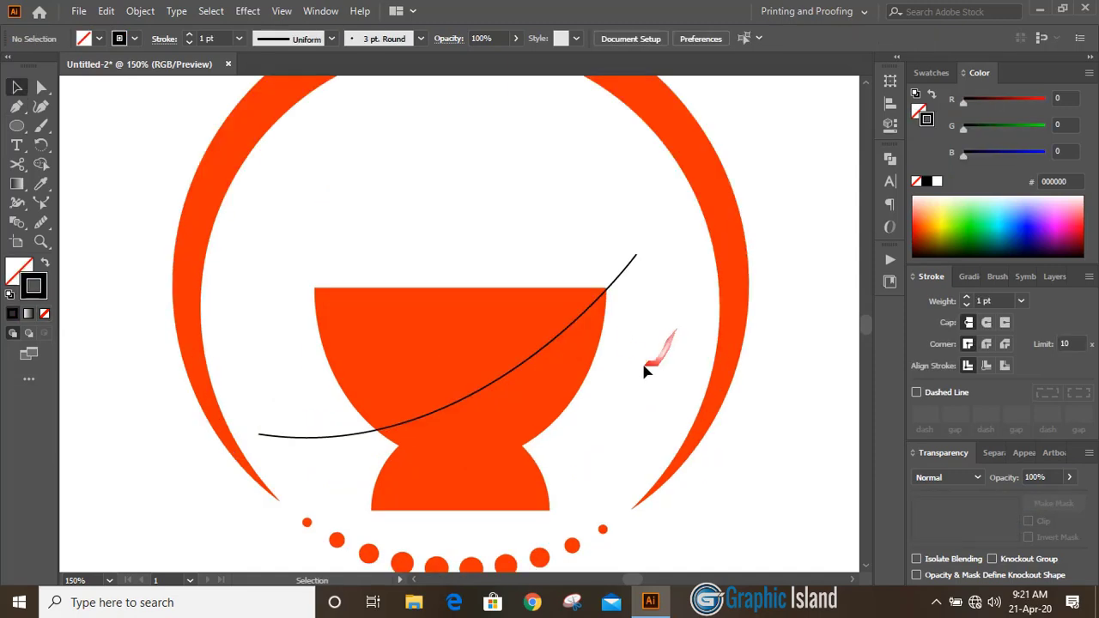
- Give the curve across the bowl a 19 pt stroke with the triangular width profile that tapers toward one end
left_click(625, 268)
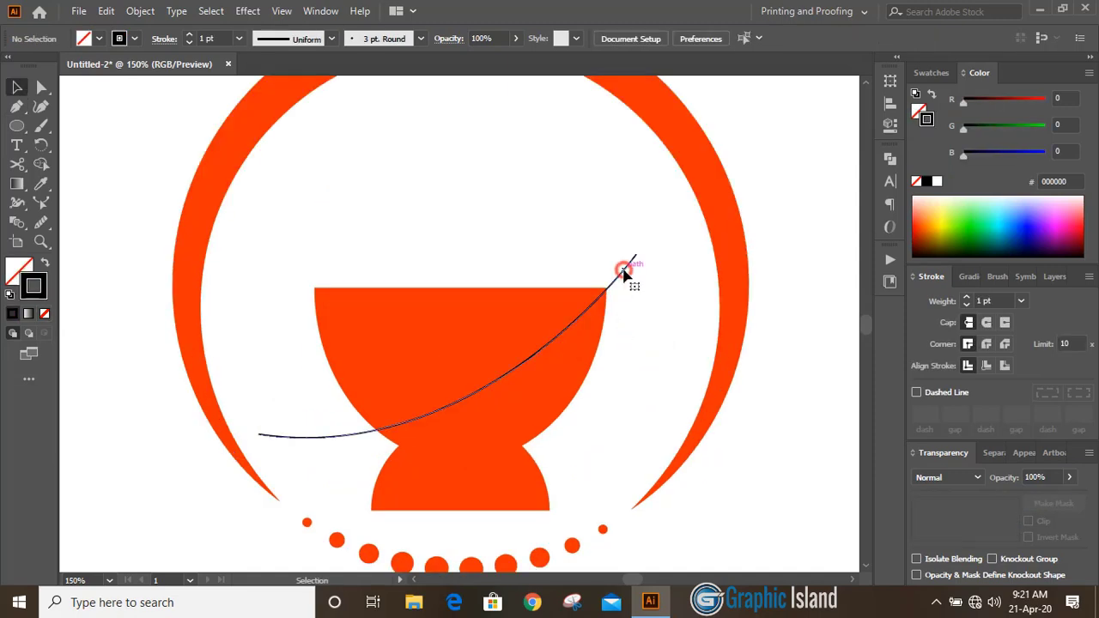
left_click(190, 37)
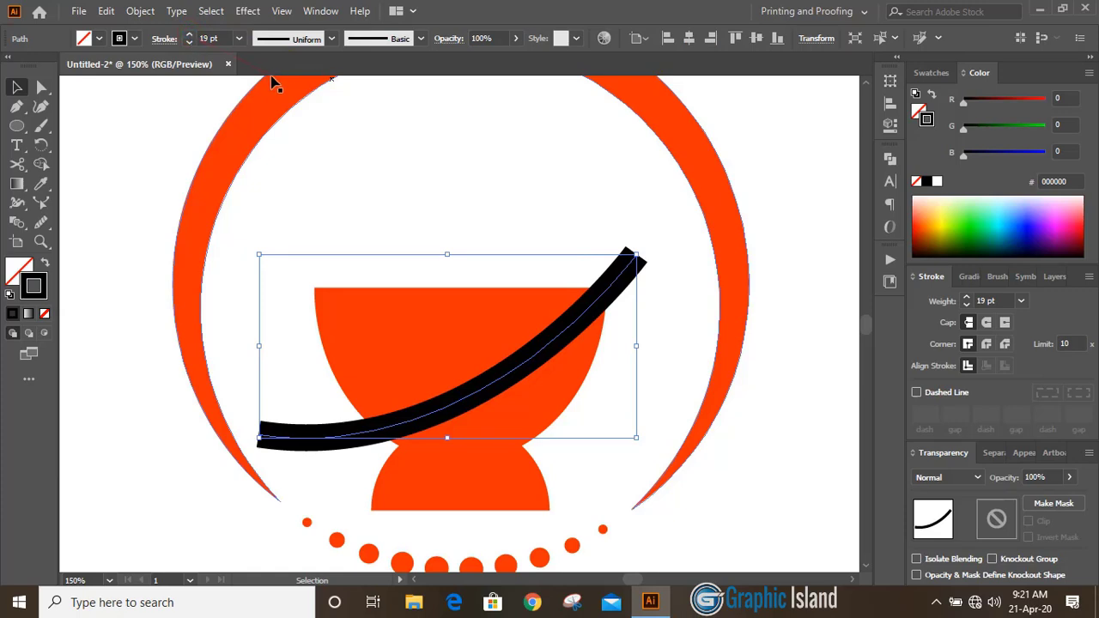
left_click(331, 38)
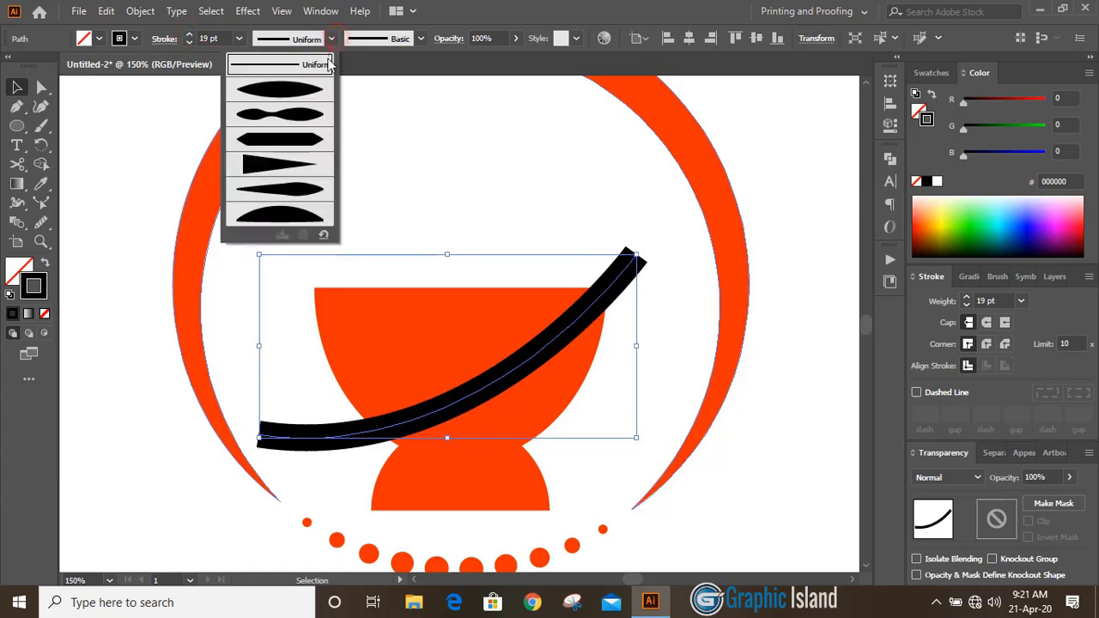
left_click(290, 169)
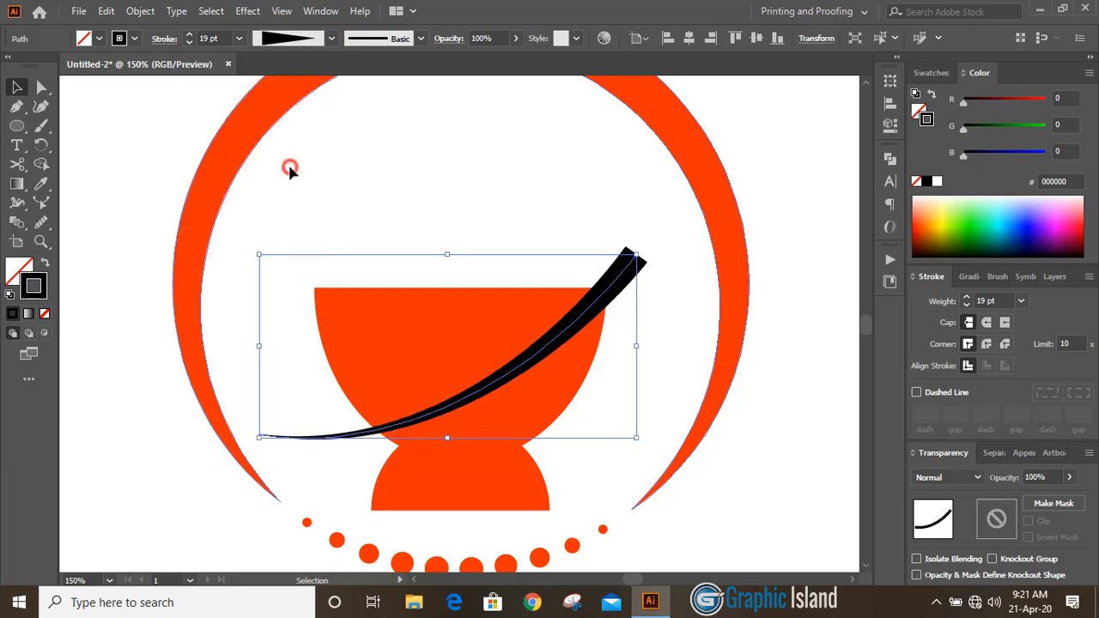
- Flip the width profile of the curve across the bowl so it tapers to a point at its upper right end
left_click(892, 129)
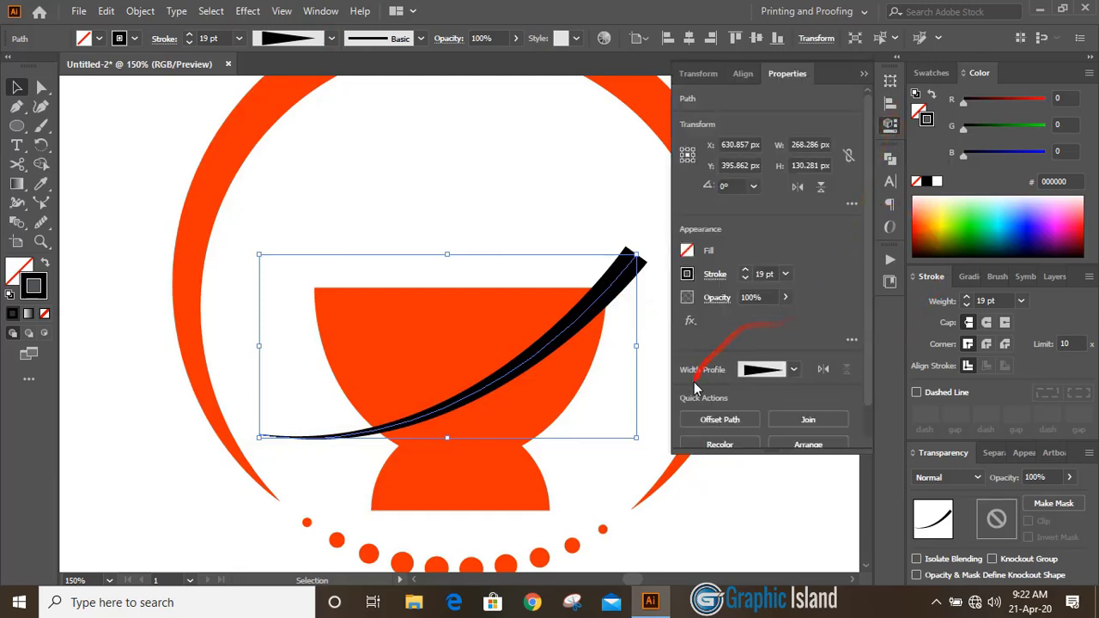
left_click(823, 371)
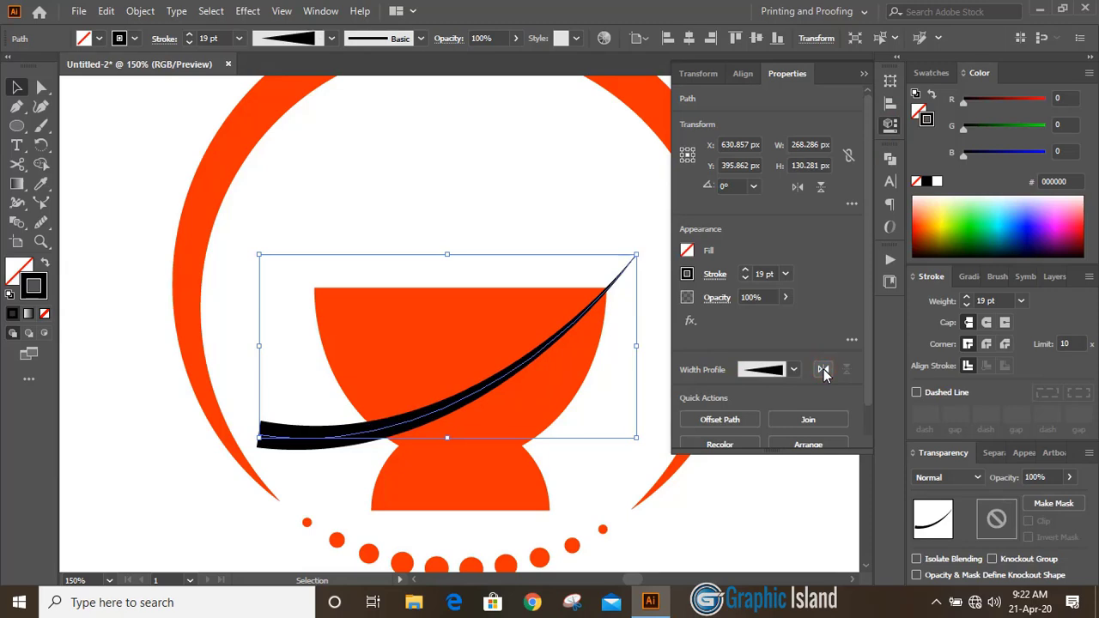
left_click(863, 74)
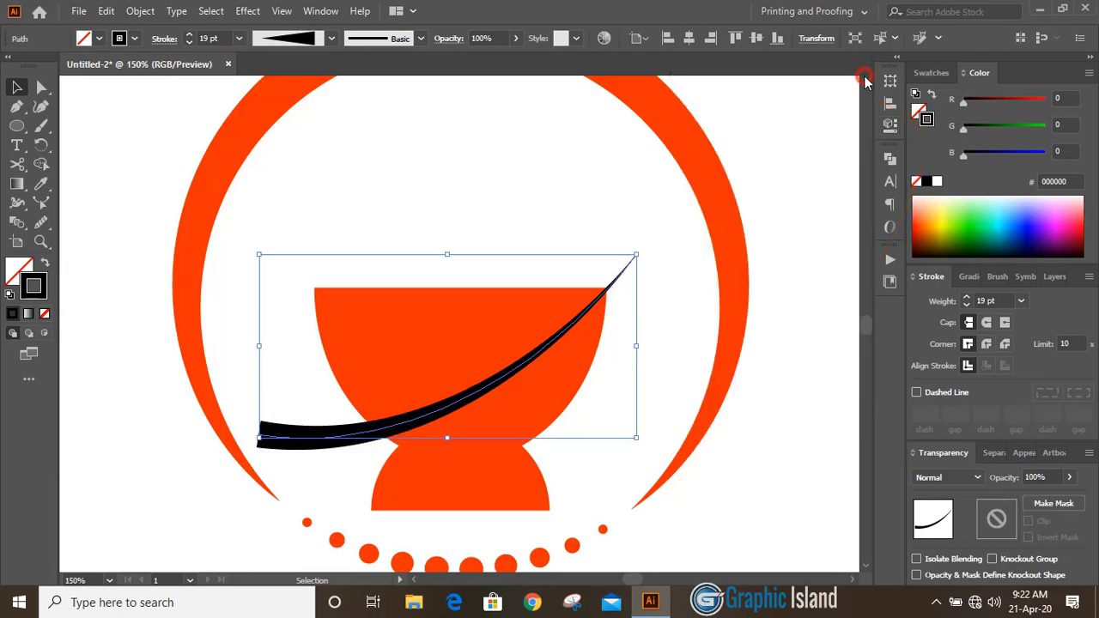
left_click(664, 339)
scroll(674, 275, "down", 2)
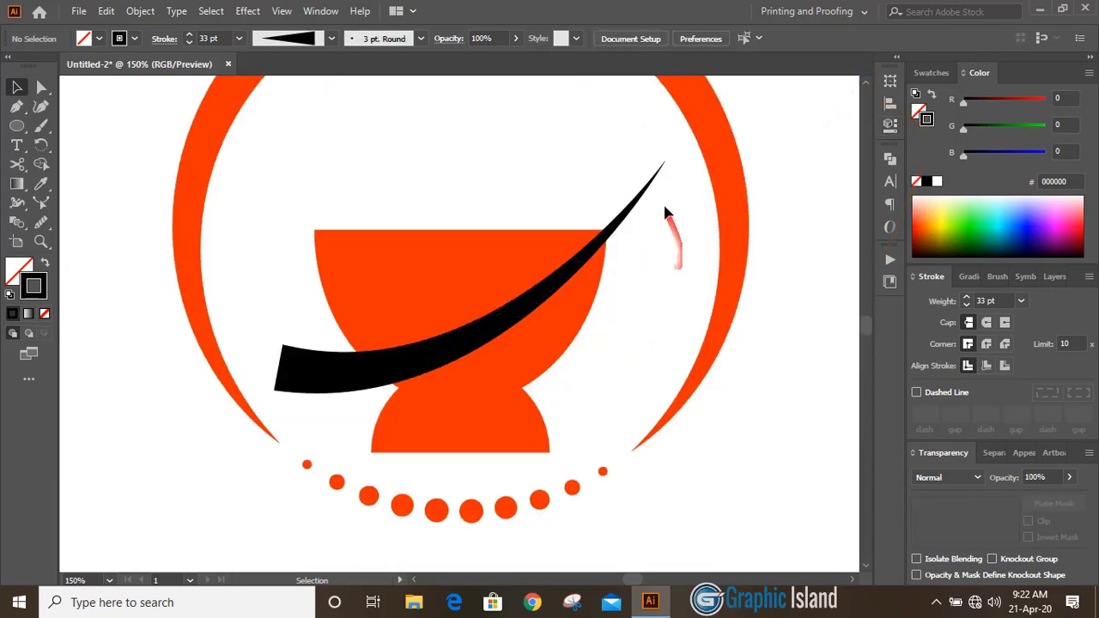
- Copy the tapered black curve across the bowl and paste the duplicate in place
left_click(635, 213)
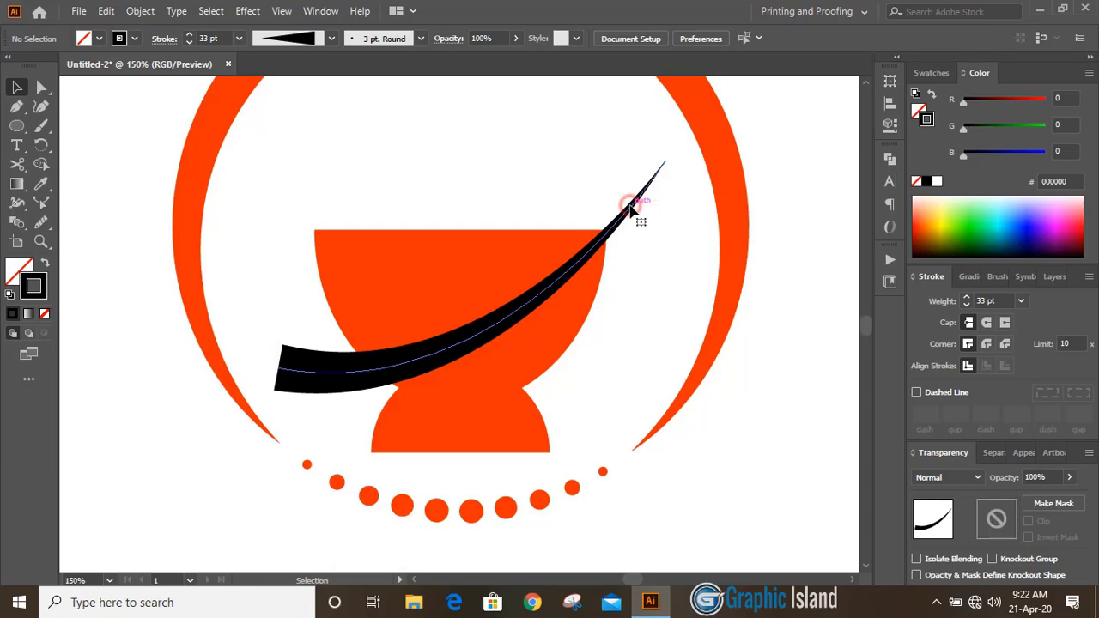
left_click(107, 11)
left_click(140, 90)
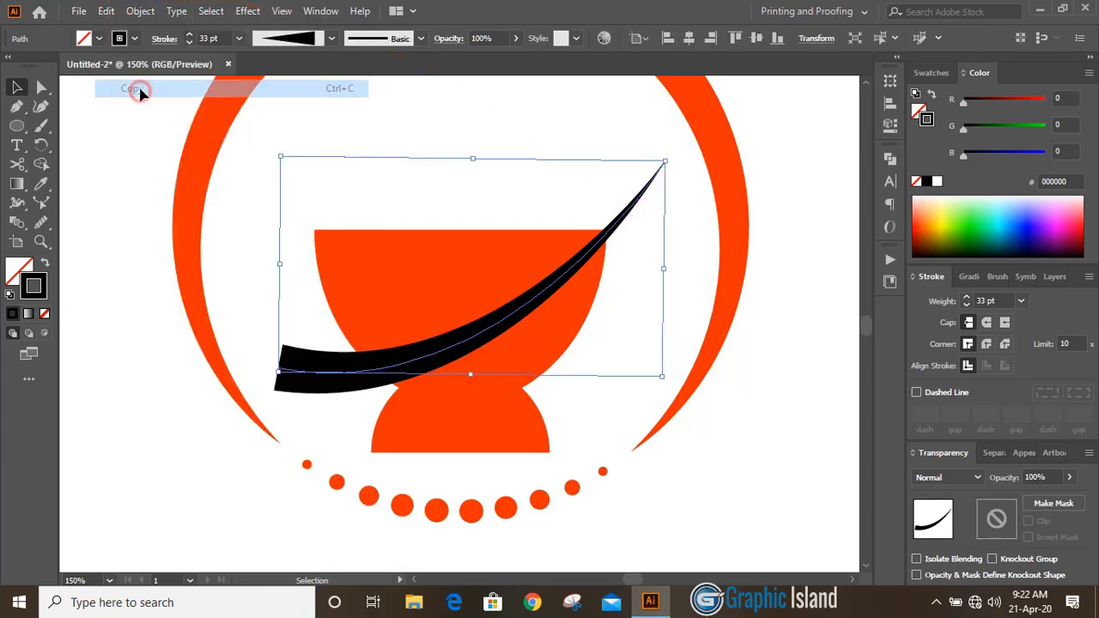
left_click(106, 11)
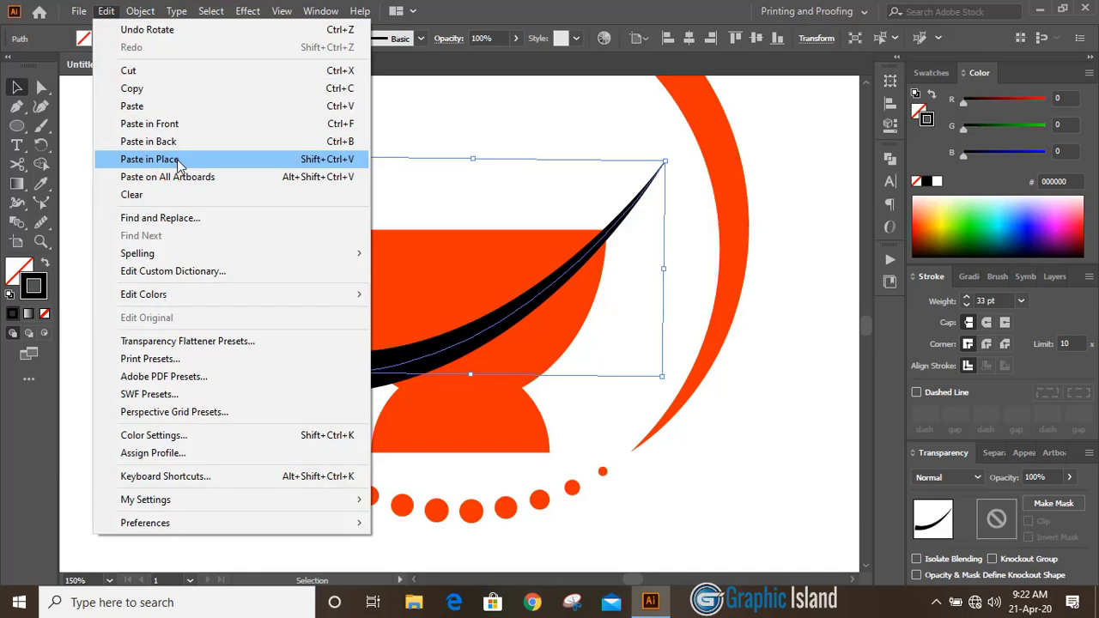
left_click(178, 161)
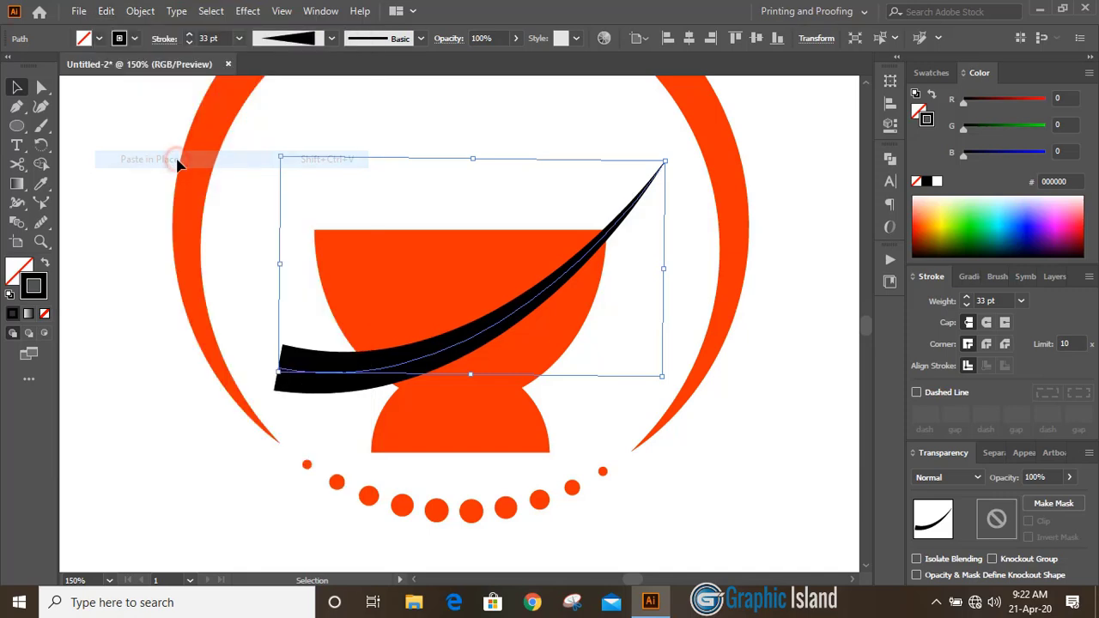
- Give the pasted curve a Uniform width profile and a 1 pt yellow (DAEB00) stroke
left_click(333, 38)
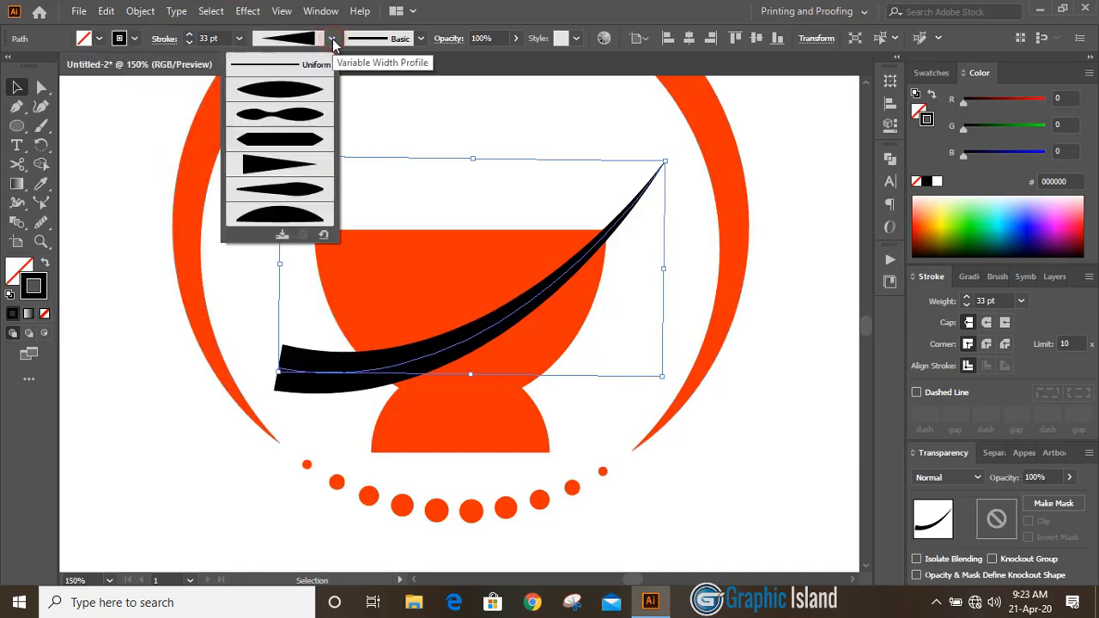
left_click(290, 69)
left_click(165, 50)
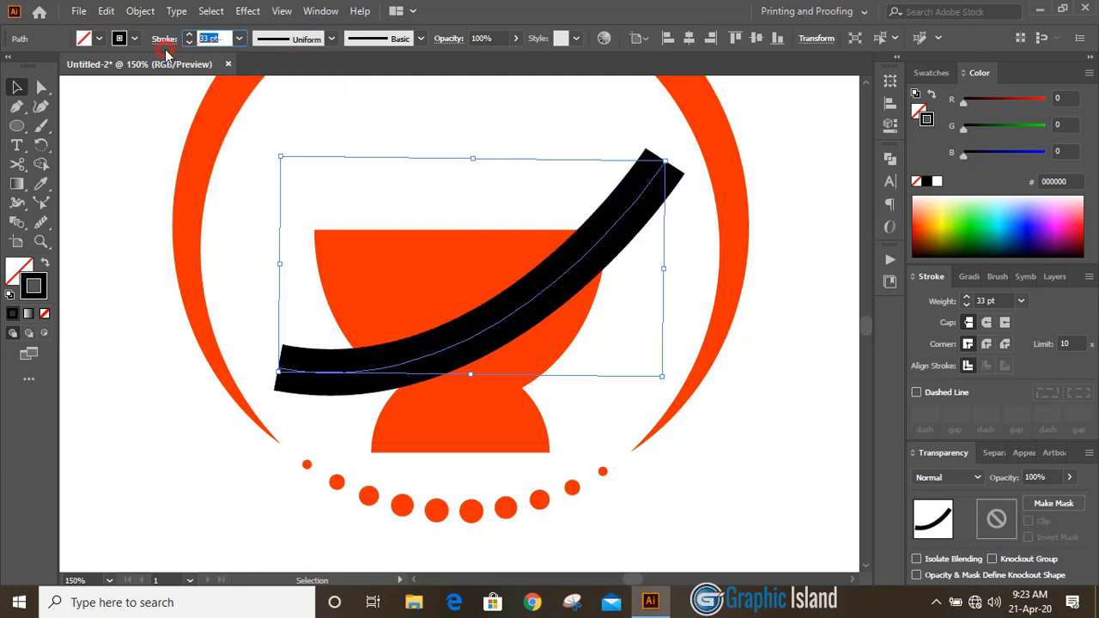
type("1")
key("Return")
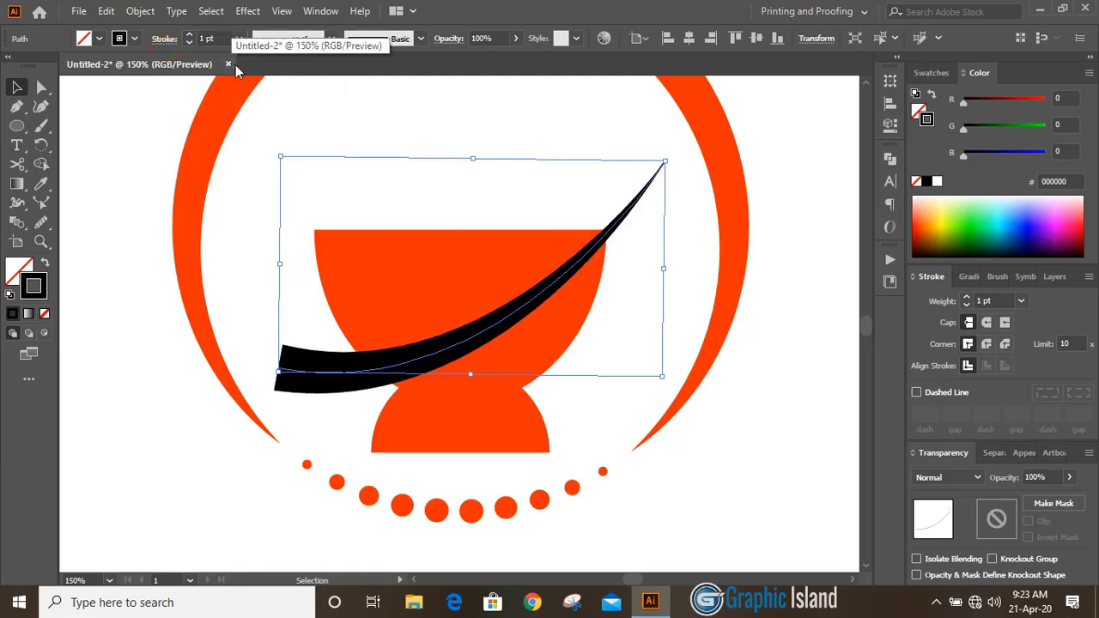
left_click(948, 222)
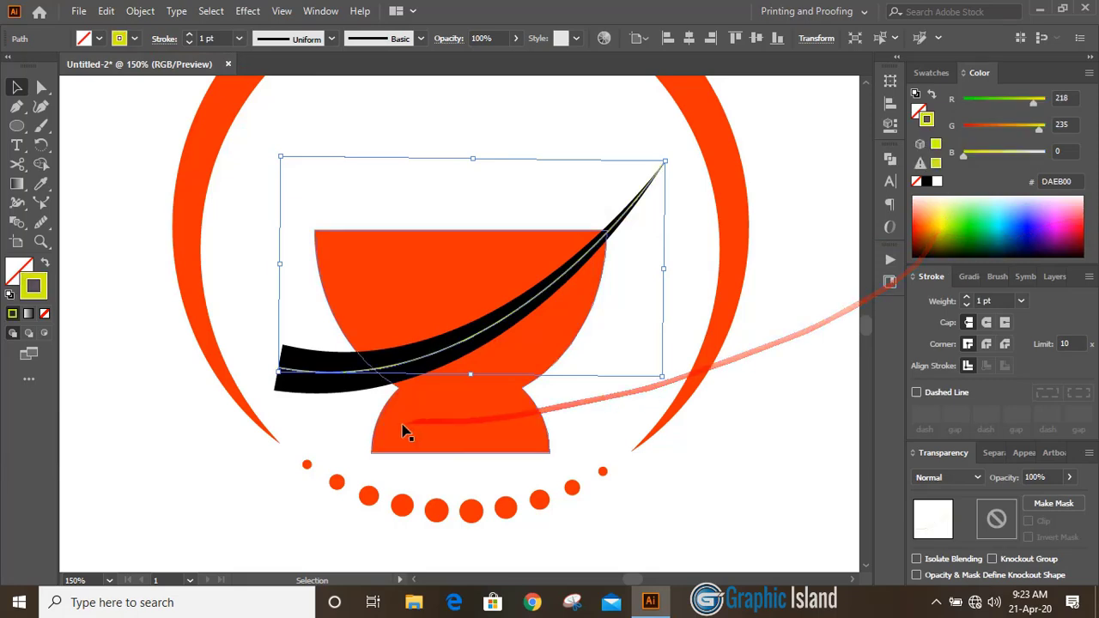
left_click(248, 324)
- Duplicate the tapered black curve in place again and colour the copy's stroke bright blue (06D8FF)
scroll(653, 219, "up", 5)
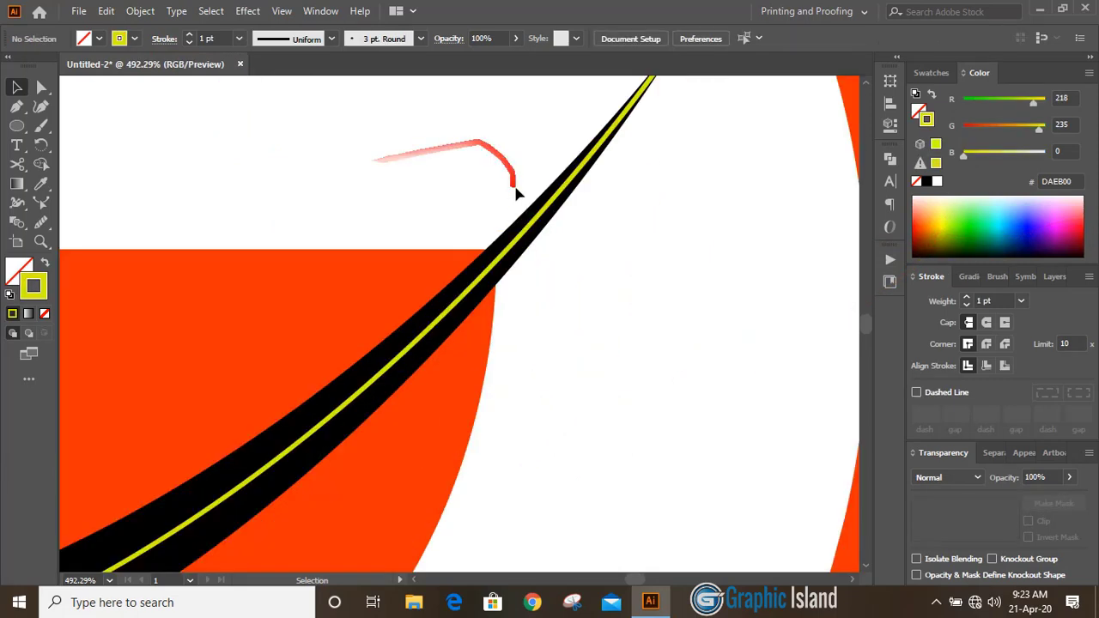
left_click(516, 231)
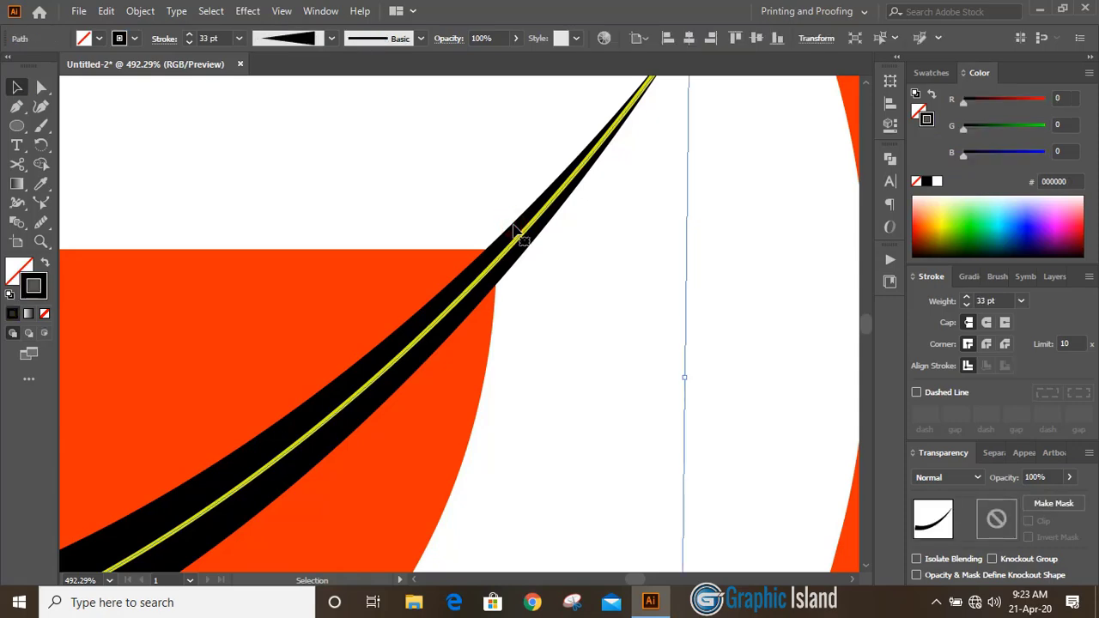
left_click(105, 10)
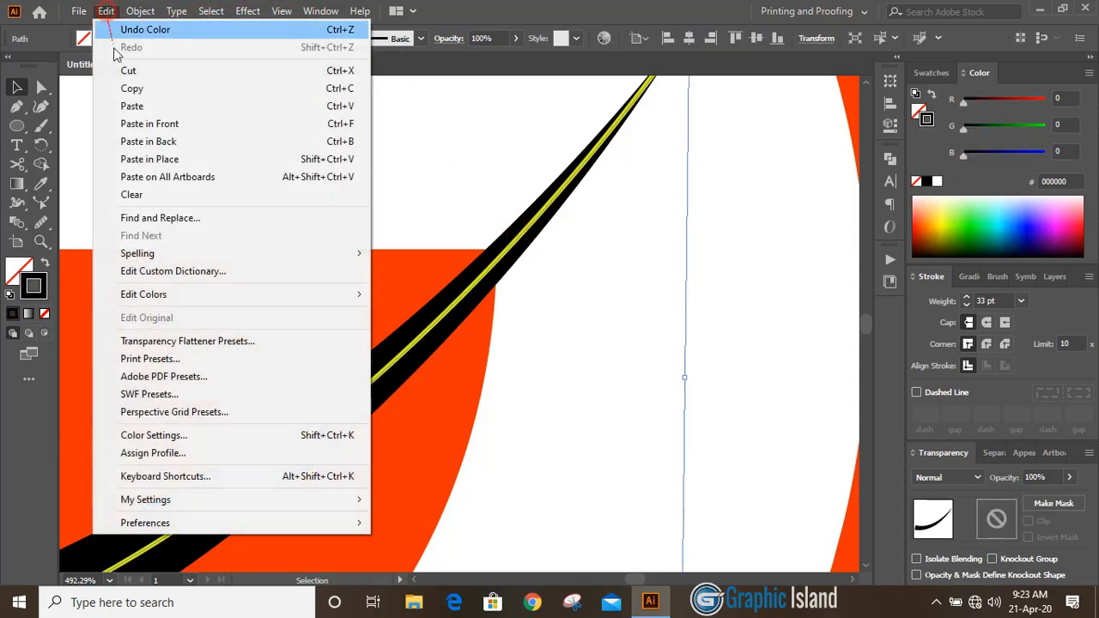
left_click(143, 88)
left_click(106, 10)
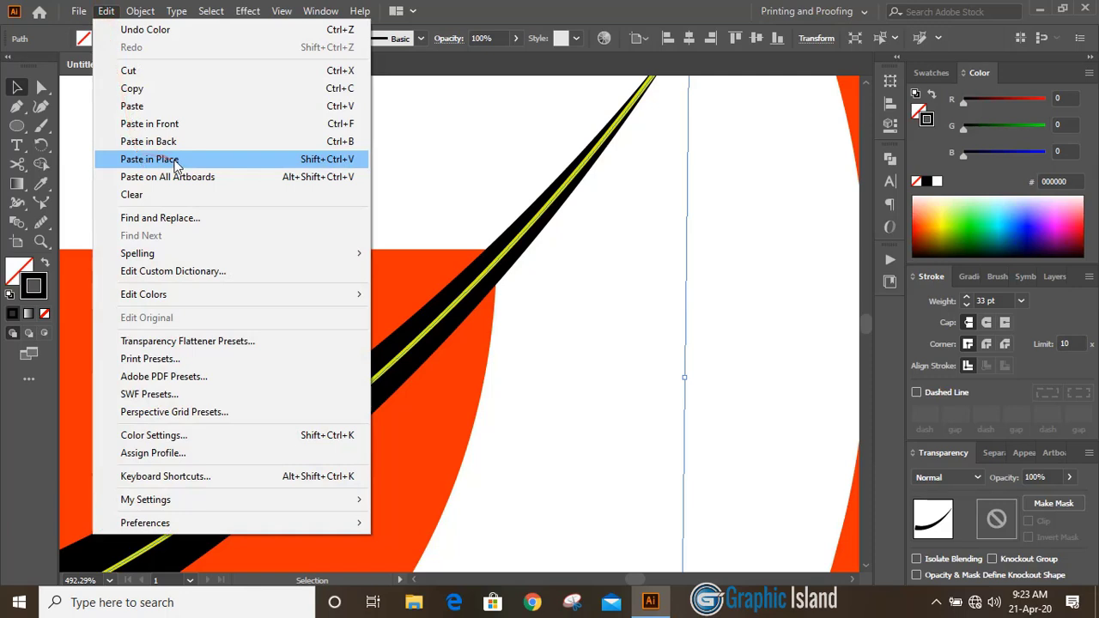
left_click(175, 163)
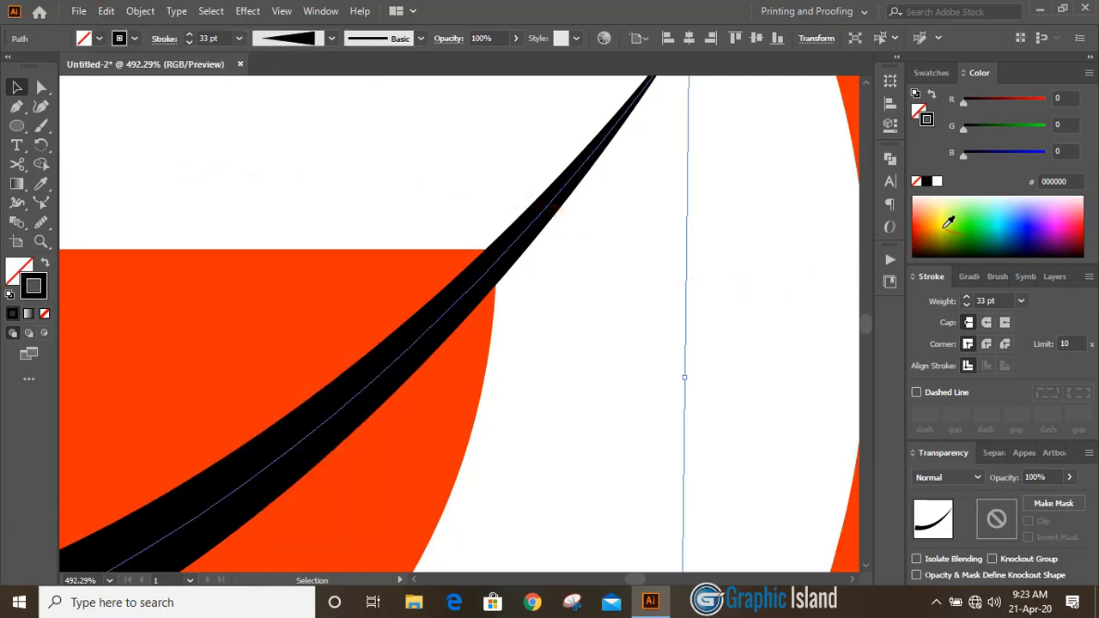
left_click(1003, 222)
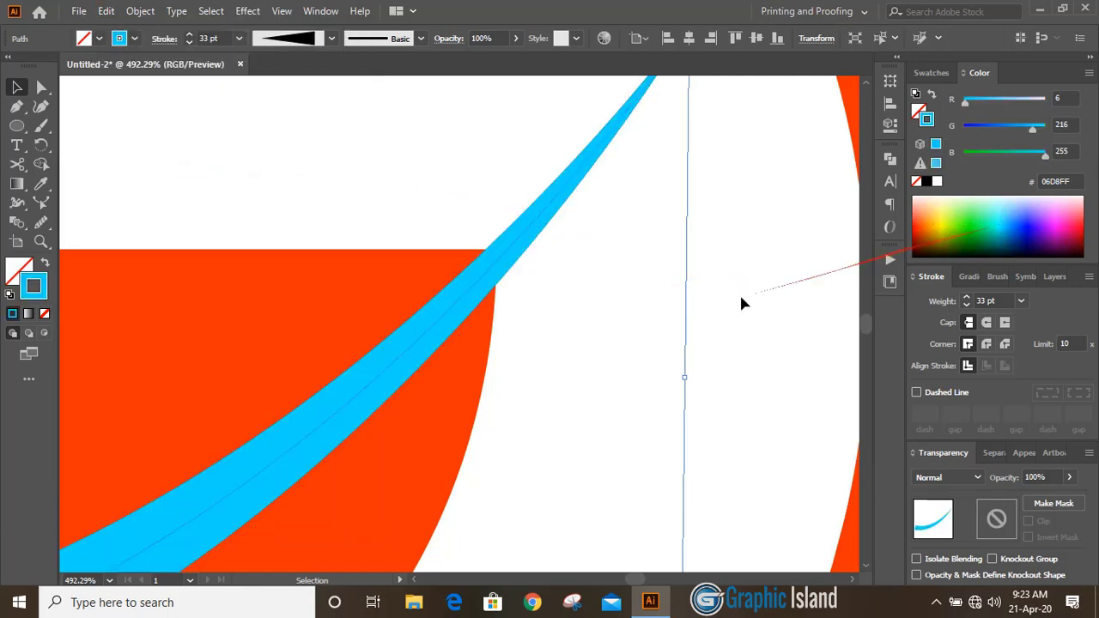
left_click(601, 299)
- Expand the appearance of the blue tapered curve into a filled shape
key("ctrl+minus")
key("ctrl+minus")
key("ctrl+minus")
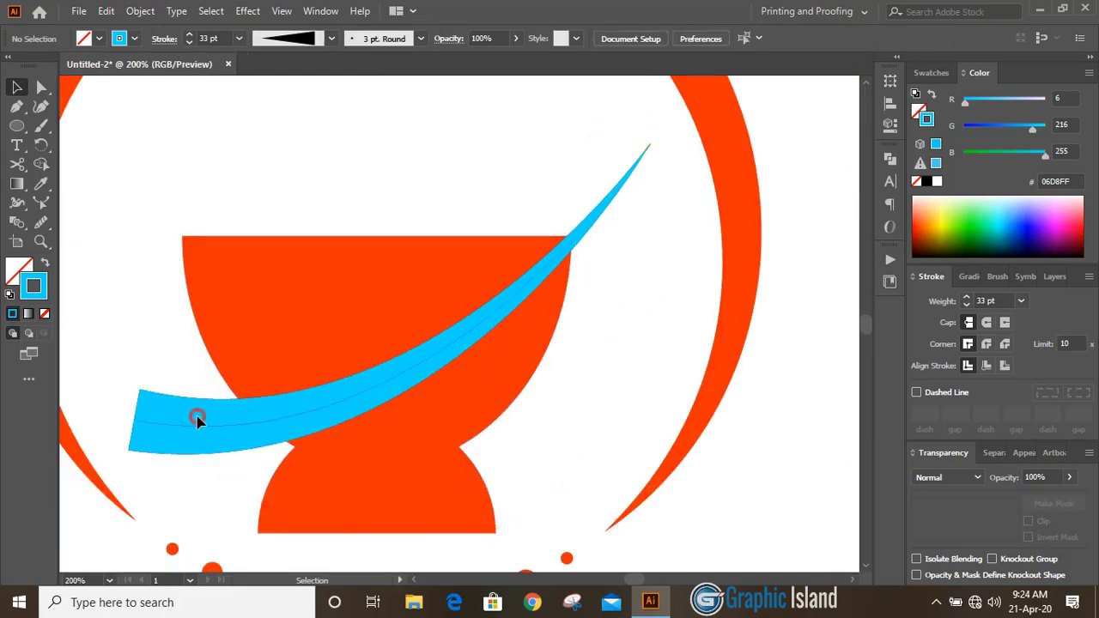
left_click(196, 418)
left_click(140, 11)
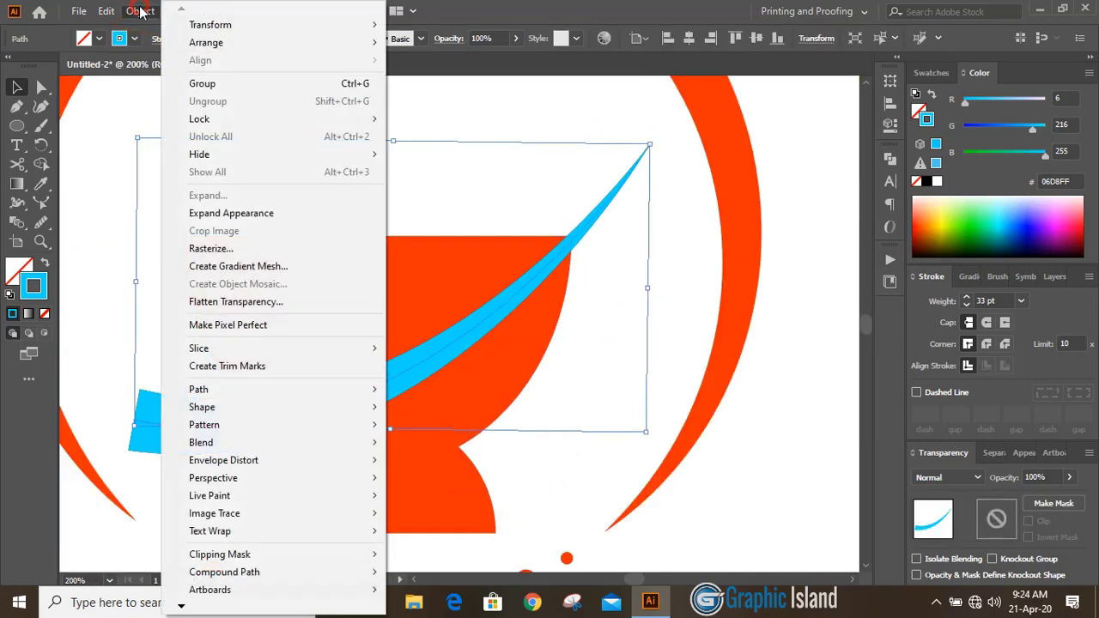
left_click(240, 213)
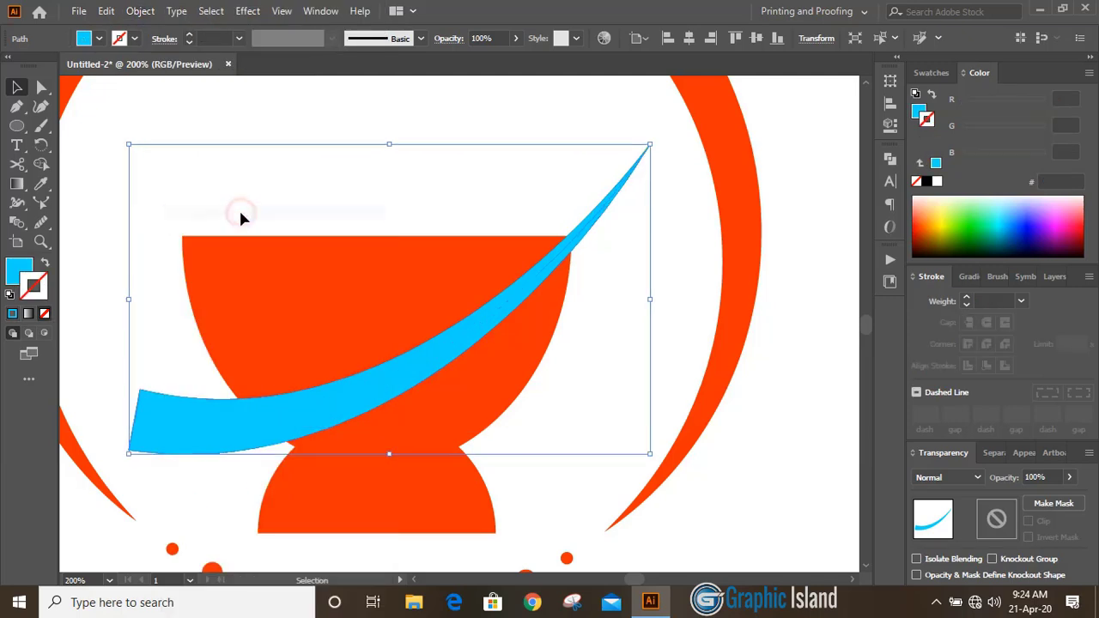
- Subtract the blue curve shape from the orange bowl with the Pathfinder's Minus Front operation
left_click(249, 289, "shift")
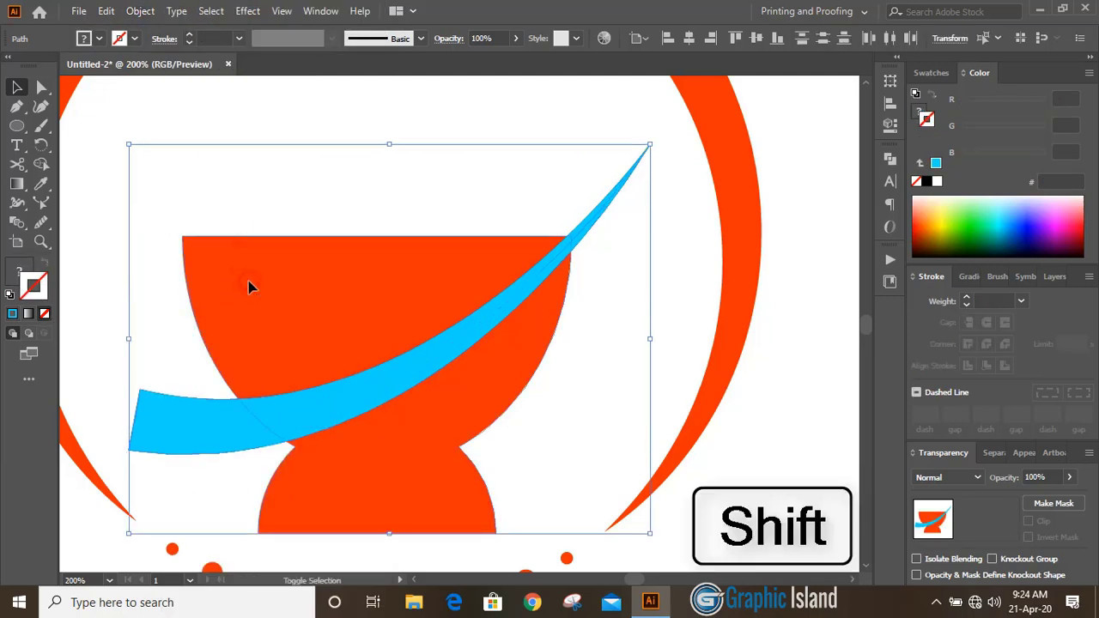
left_click(891, 161)
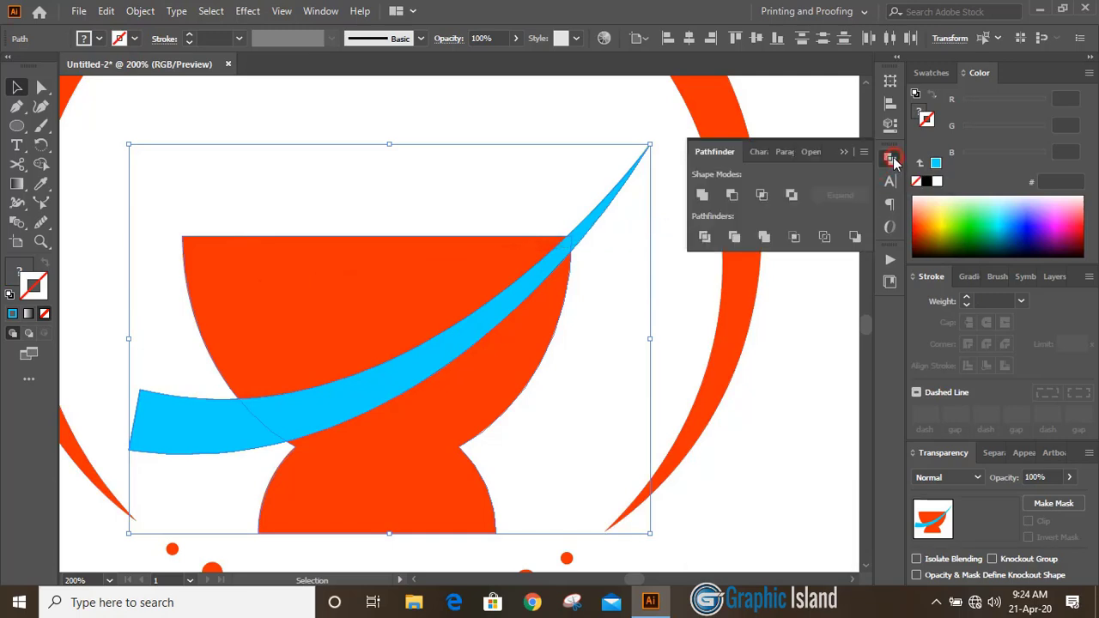
left_click(730, 195)
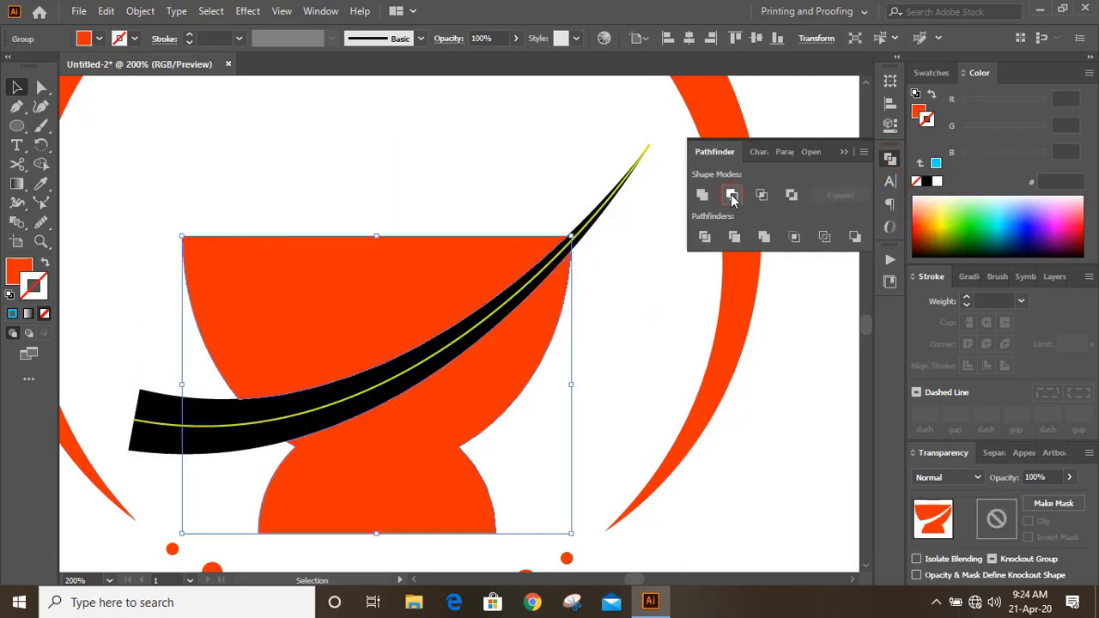
left_click(846, 155)
left_click(654, 273)
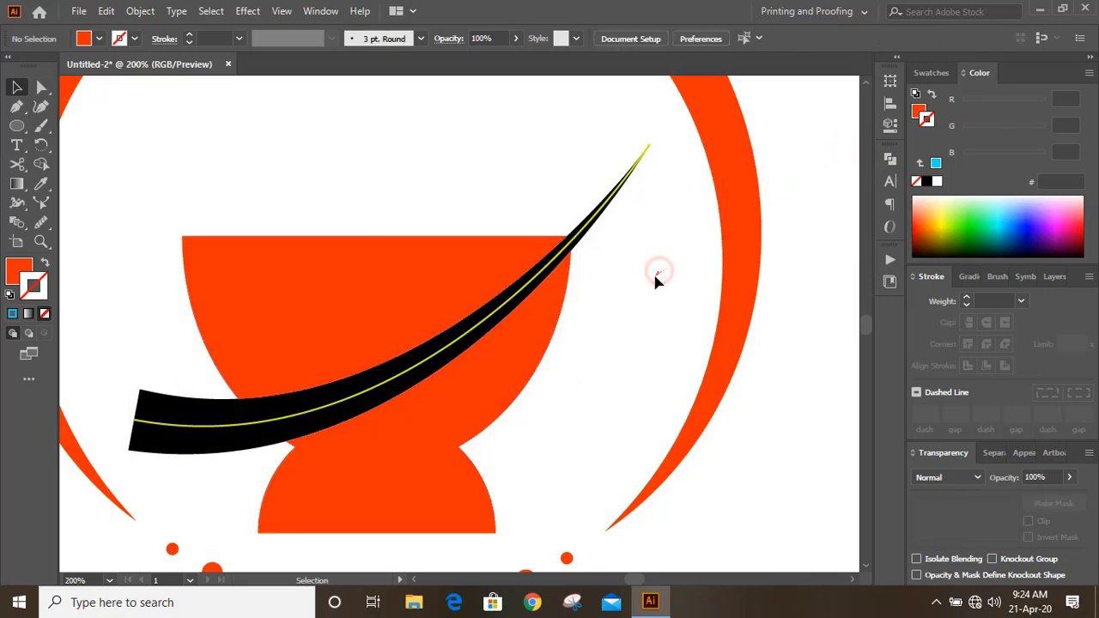
- Expand the appearance of the remaining tapered black curve into a filled shape
left_click(177, 448)
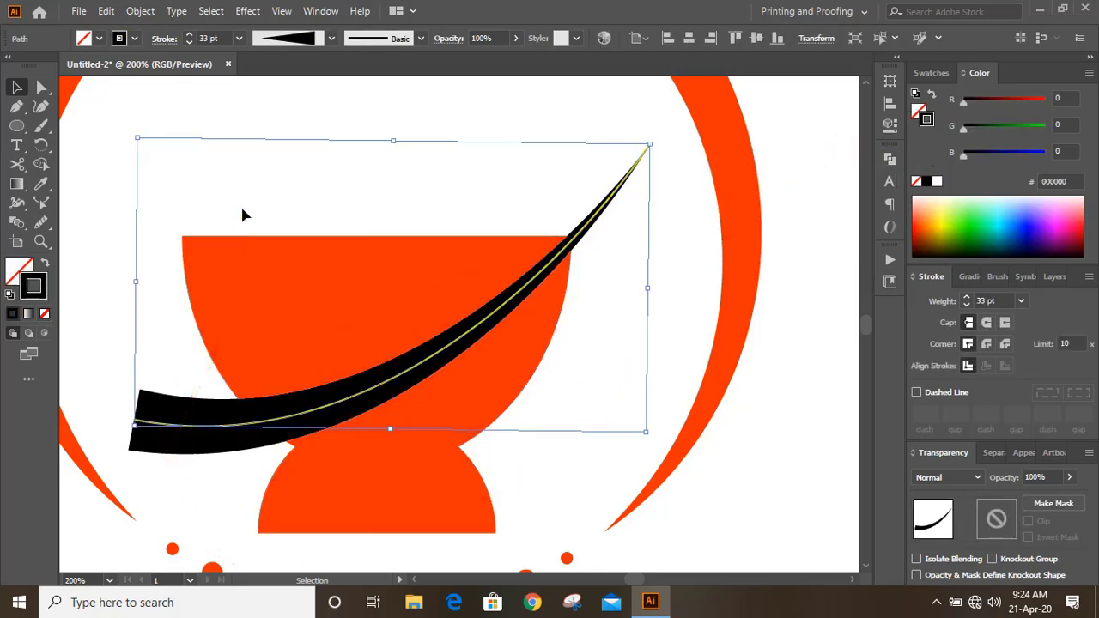
left_click(140, 10)
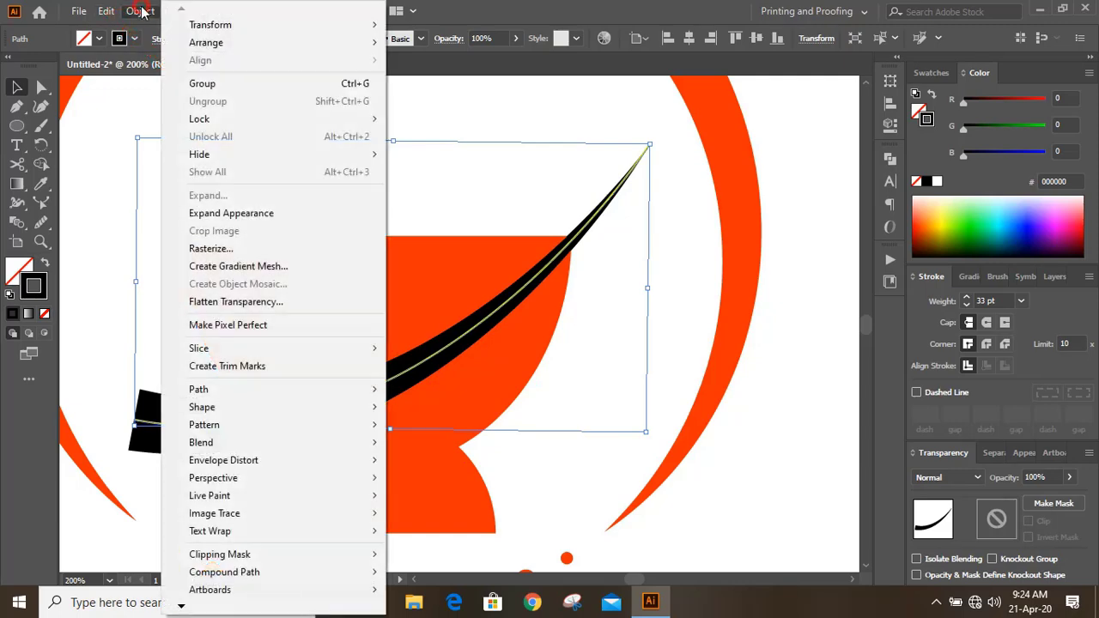
left_click(246, 216)
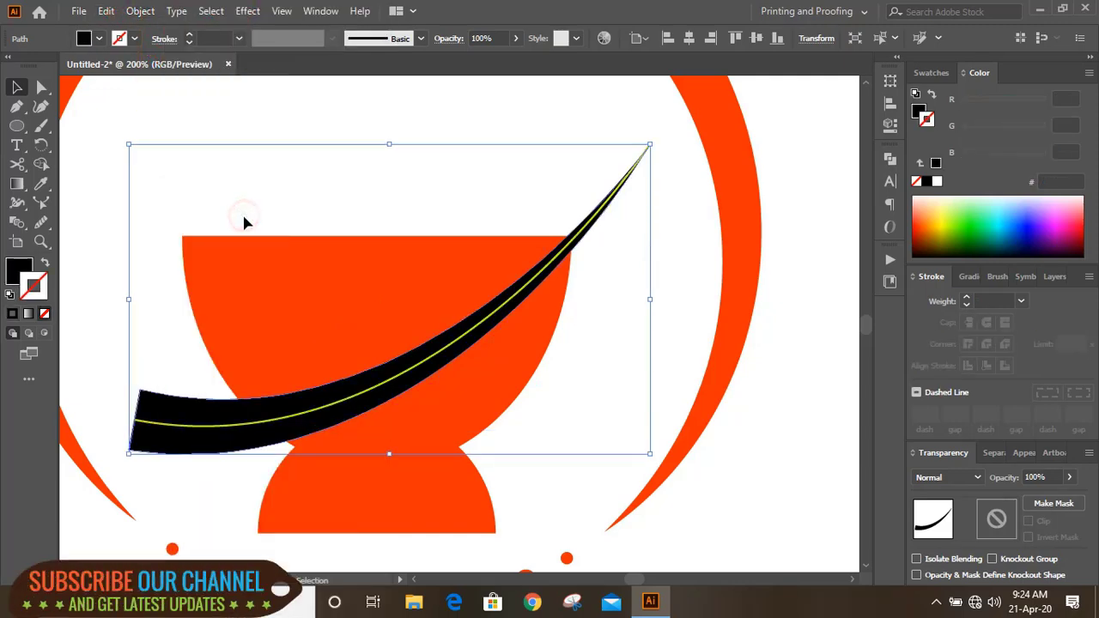
left_click(602, 323)
- Draw a short, slightly curved path with the Pen tool from the black curve's lower edge down across the bowl's upper right corner
key("ctrl+plus")
key("ctrl+plus")
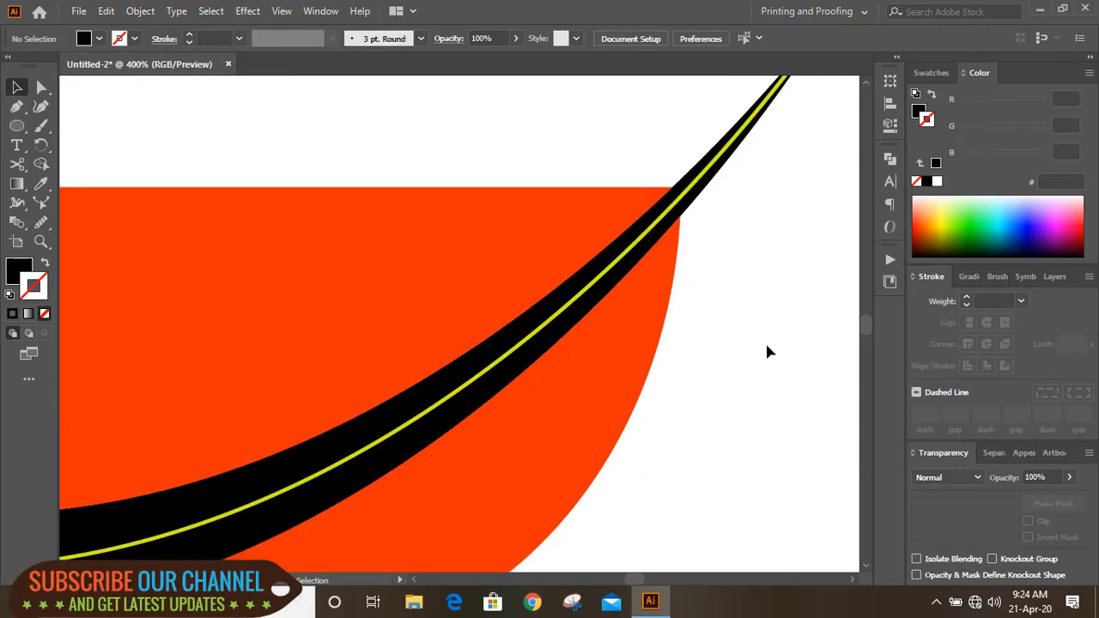
left_click(17, 106)
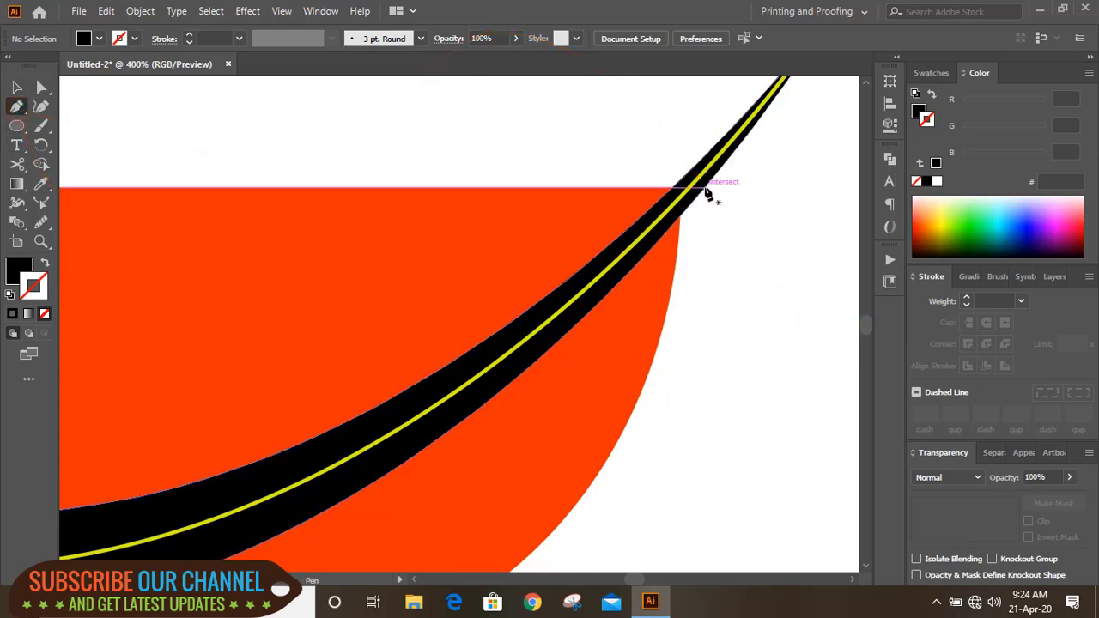
left_click(739, 148)
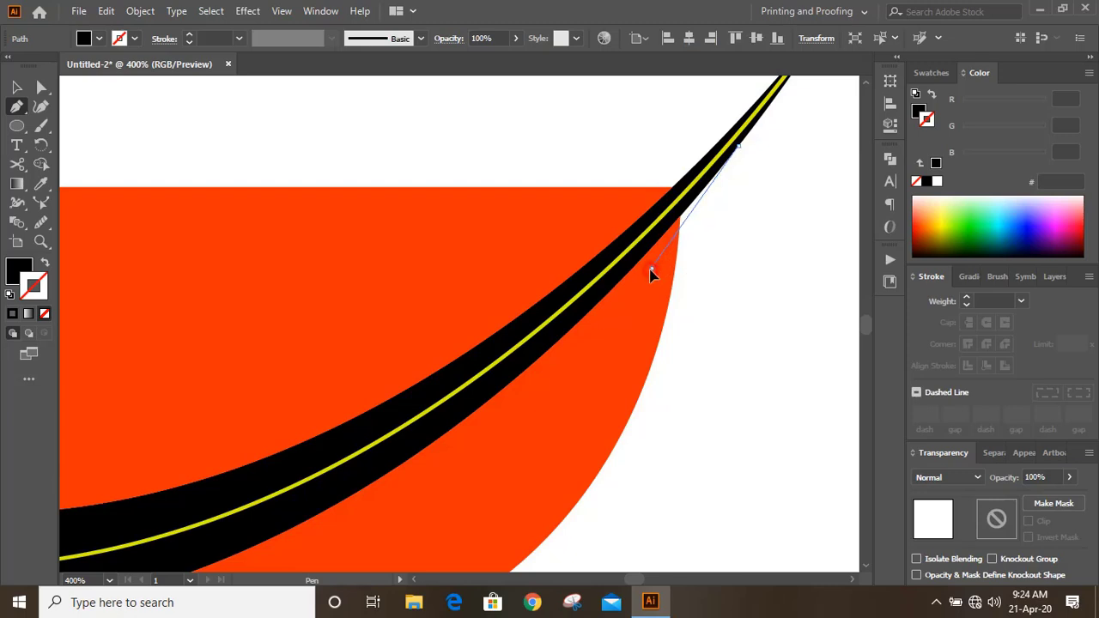
left_click_drag(650, 271, 640, 296)
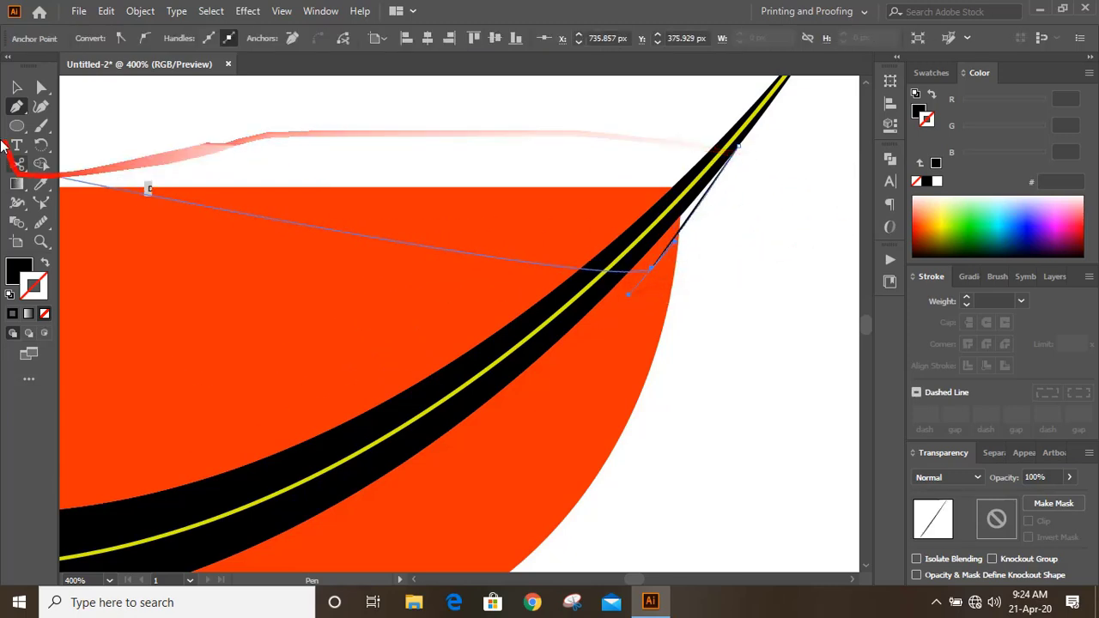
- Give the short path no fill and a solid black stroke
left_click(16, 88)
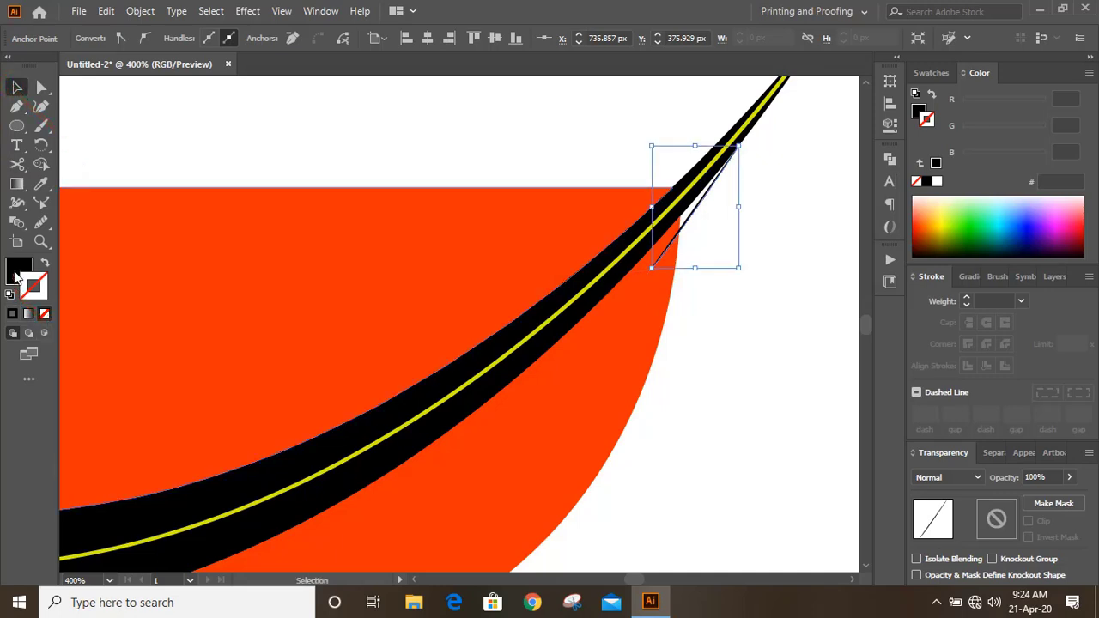
left_click(45, 314)
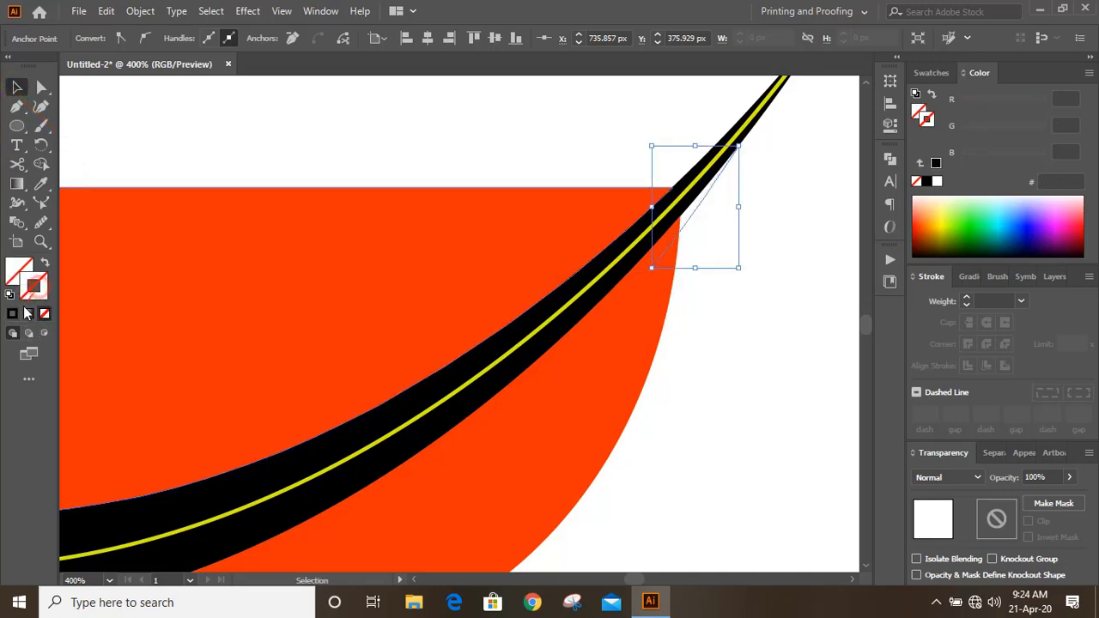
left_click(12, 314)
left_click(325, 144)
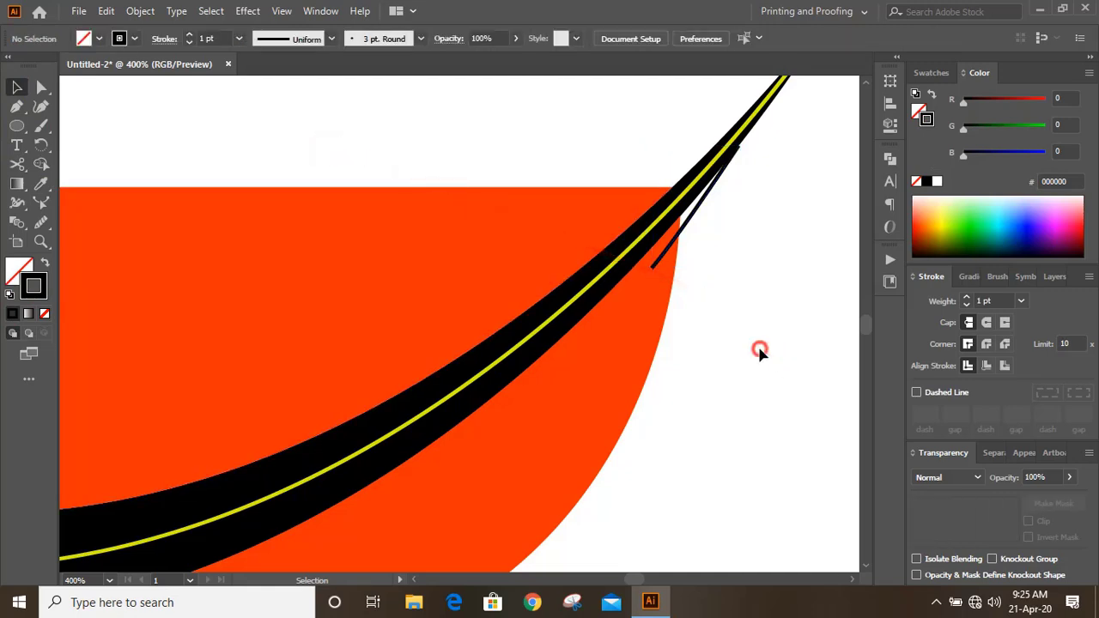
- Merge the gap beside the bowl's upper right corner into its lower part with Shape Builder, using a light blue fill (about 13E1FF)
left_click(694, 216)
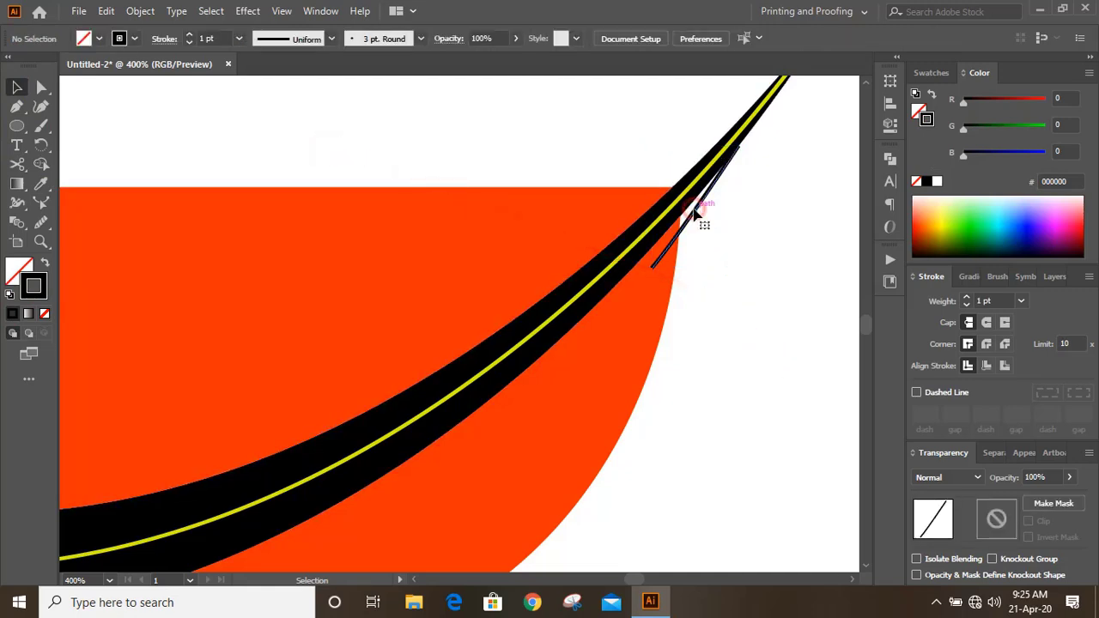
left_click(650, 327, "shift")
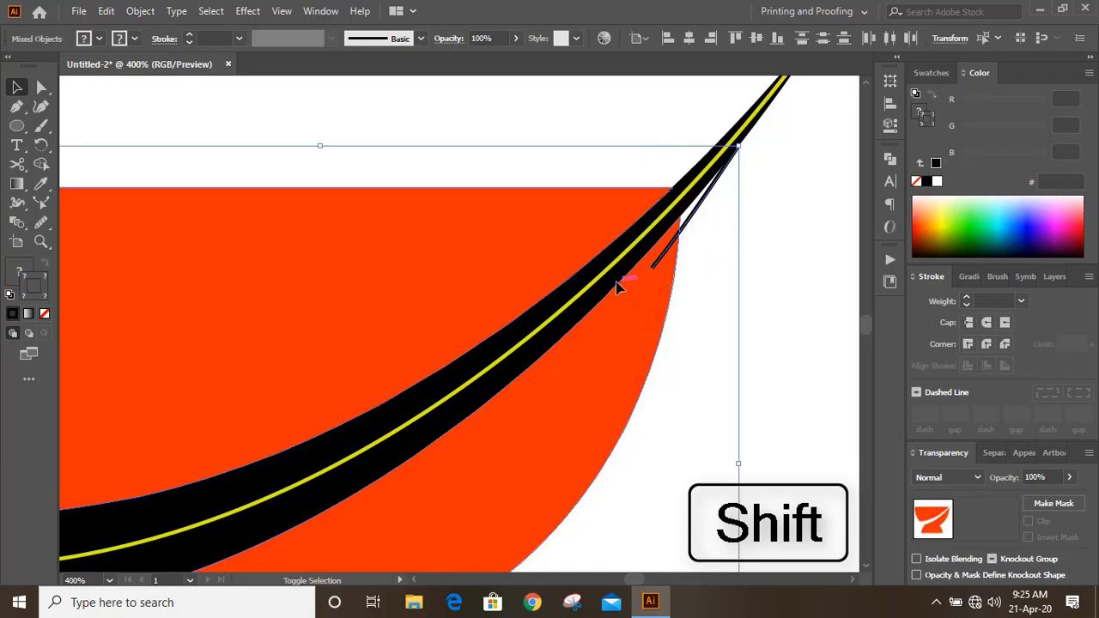
left_click(617, 286, "shift")
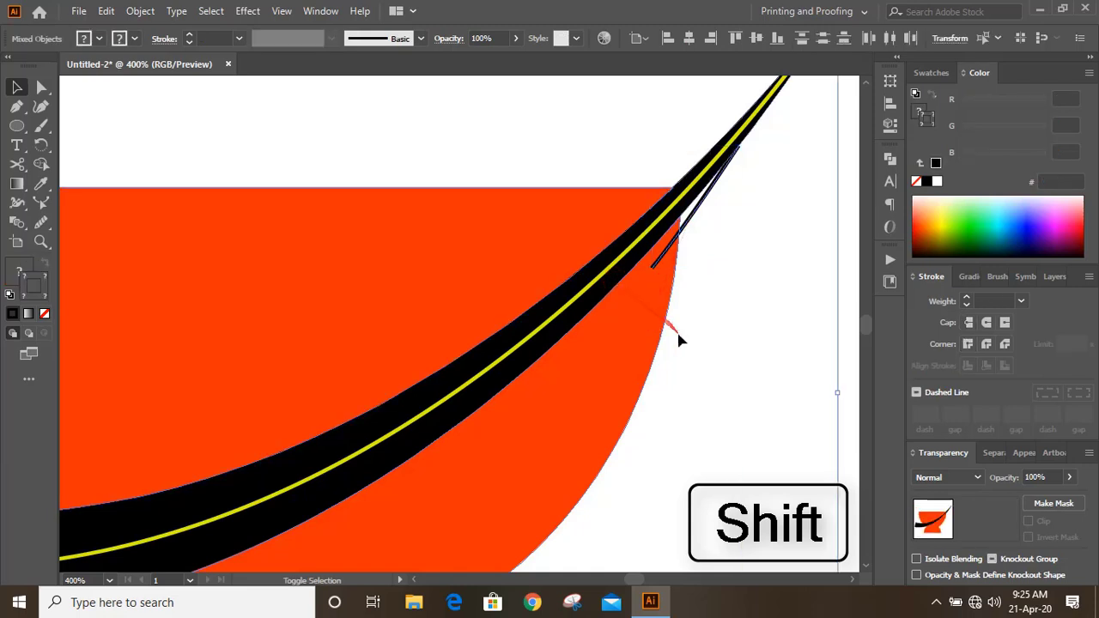
left_click(40, 165)
mouse_move(152, 356)
left_mouse_down()
mouse_move(1080, 344)
mouse_move(1027, 230)
left_mouse_up()
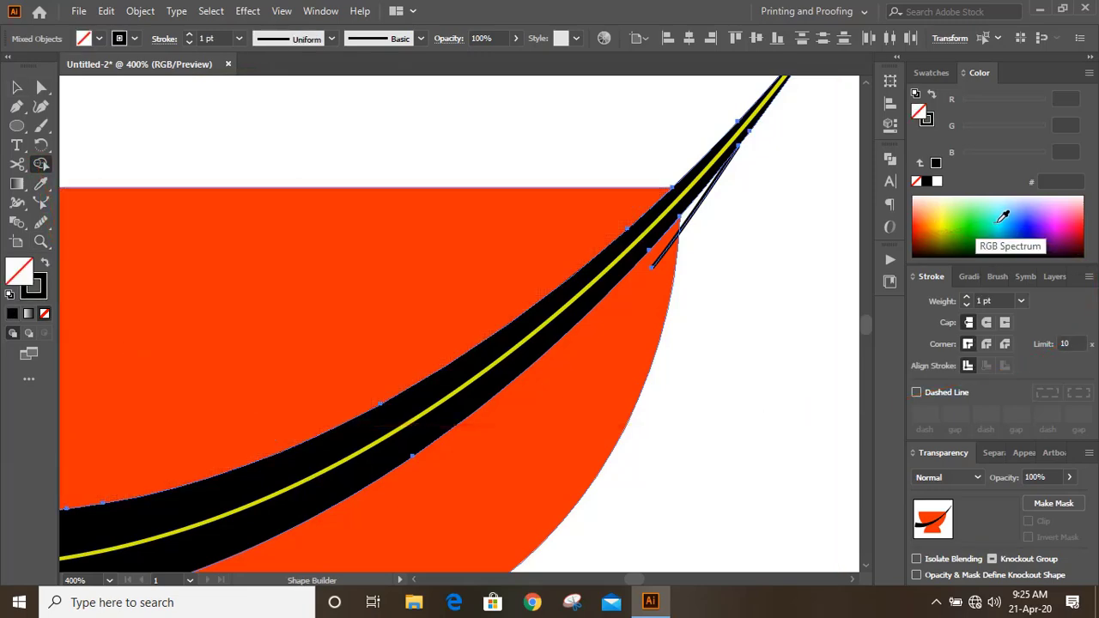
left_click(1006, 217)
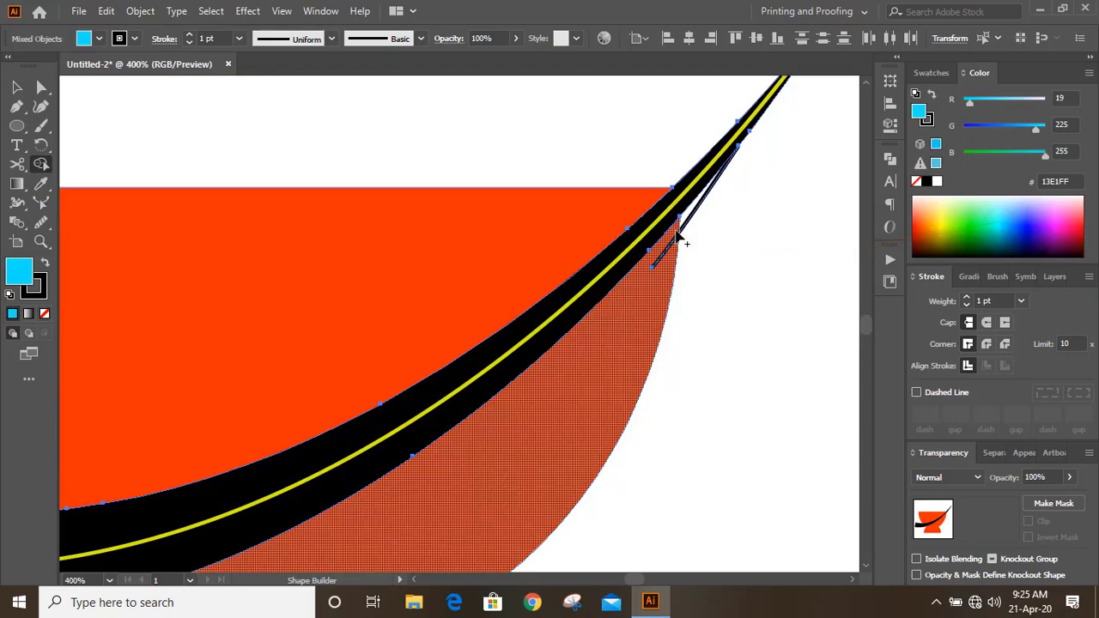
mouse_move(683, 226)
left_mouse_down()
mouse_move(799, 209)
mouse_move(2, 131)
left_mouse_up()
- Delete the leftover piece of the short black path and the tapered black curve
left_click(16, 87)
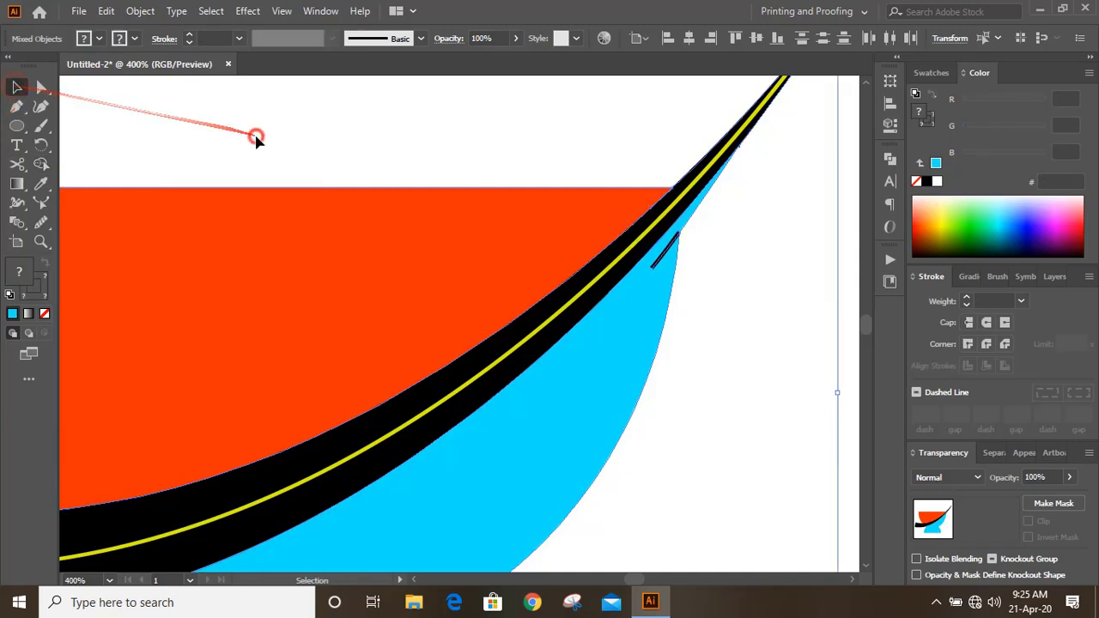
left_click(258, 135)
left_click(667, 255)
key("Delete")
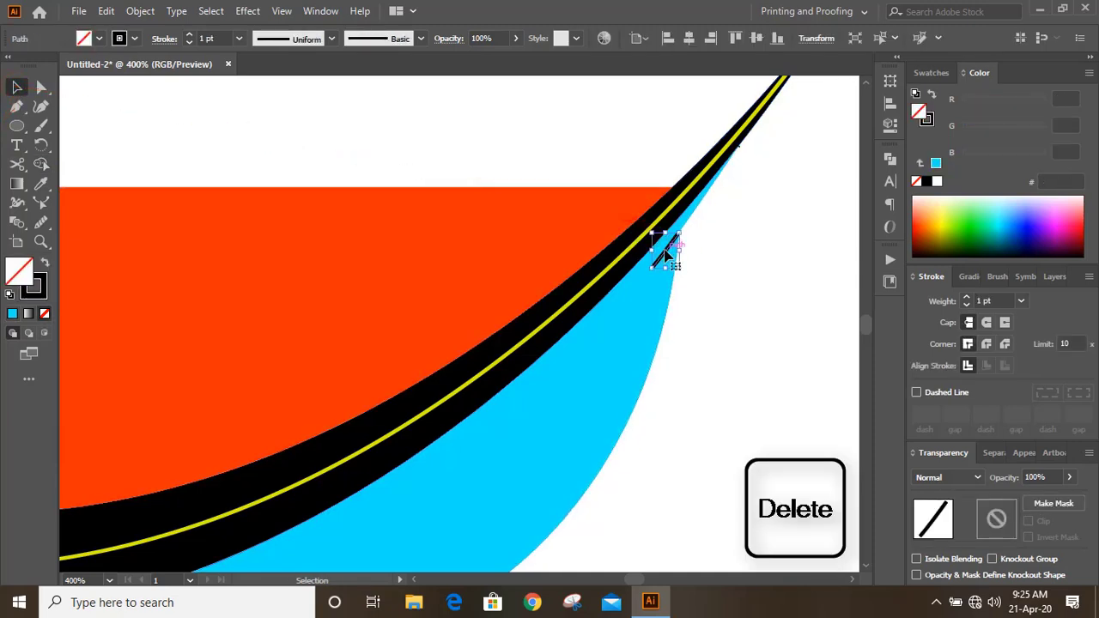
left_click(747, 149)
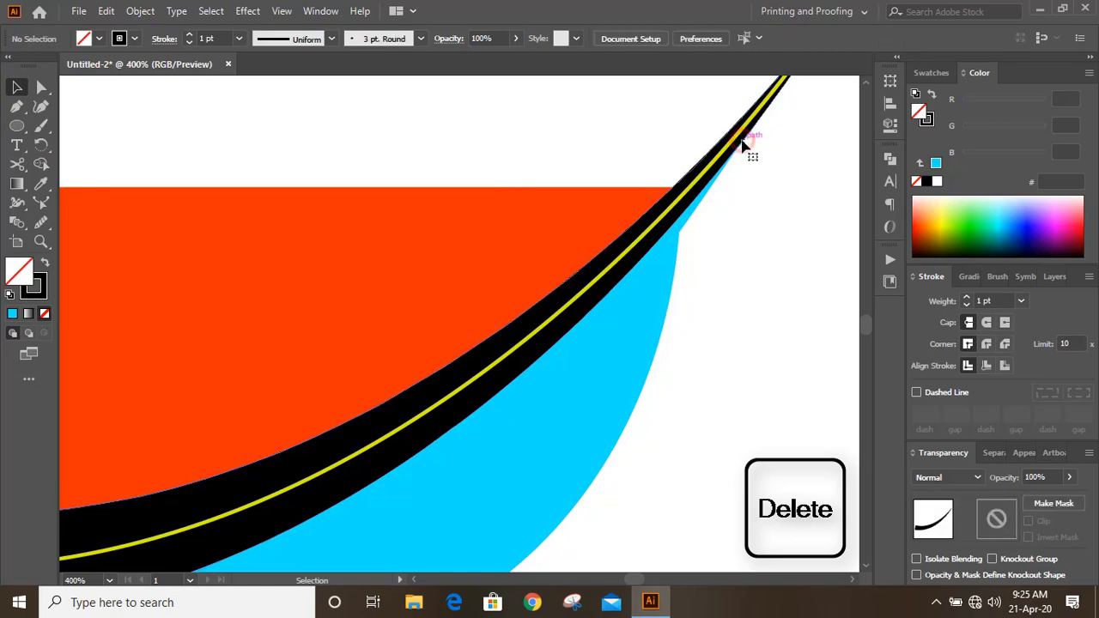
key("Delete")
left_click_drag(747, 148, 770, 234)
key("ctrl+minus")
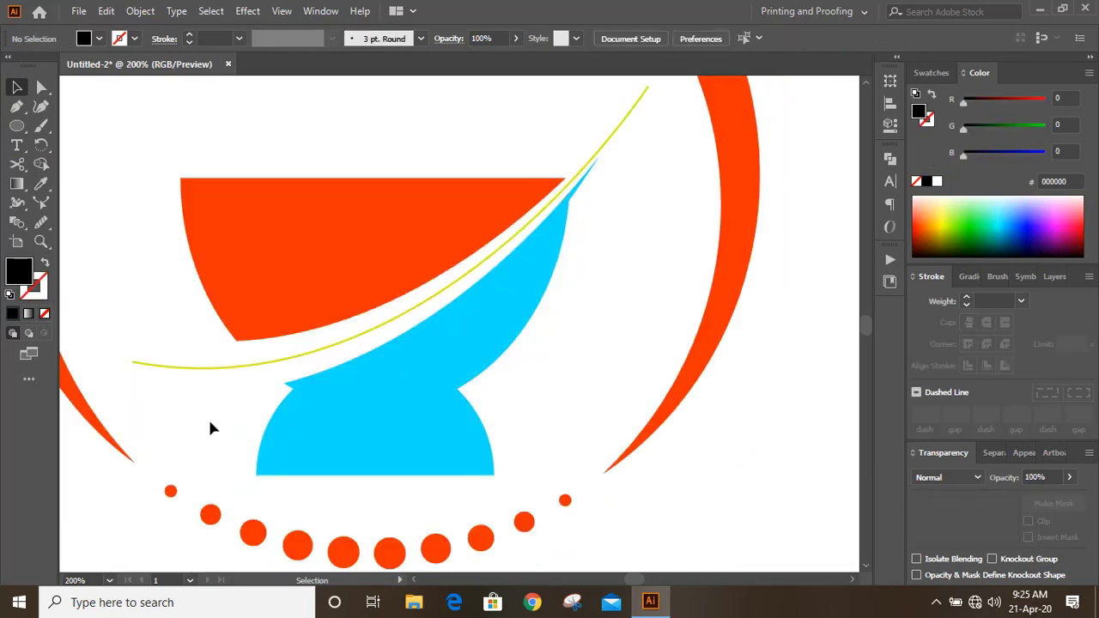
- Cut the thin yellow curve with the Scissors tool near the bowl's lower left corner and beside the blue shape's upper tip
left_click(16, 164)
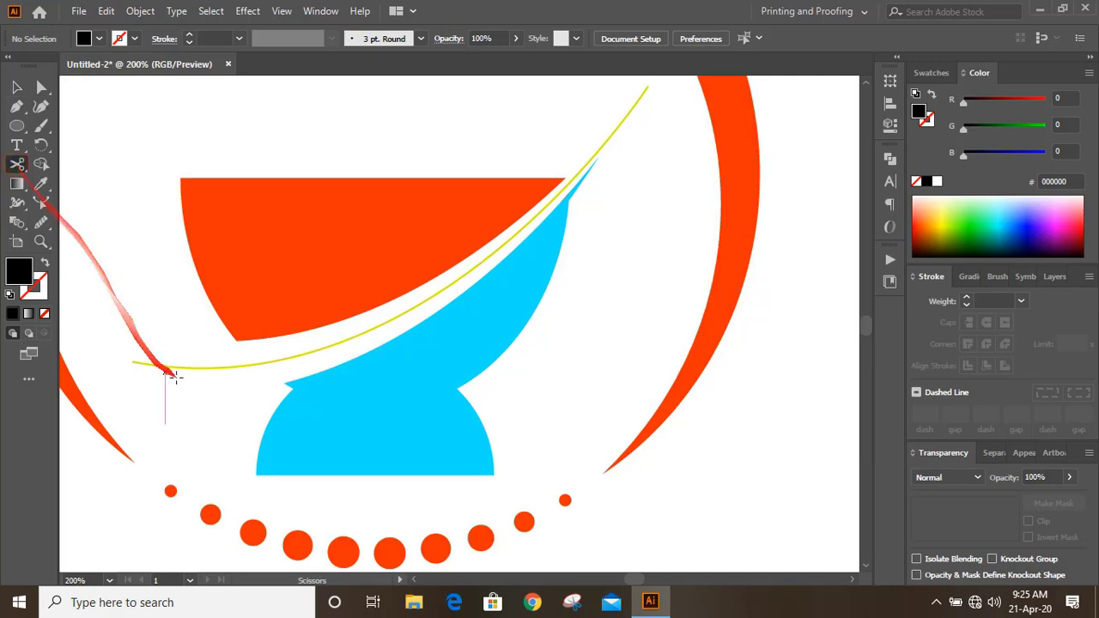
left_click(251, 365)
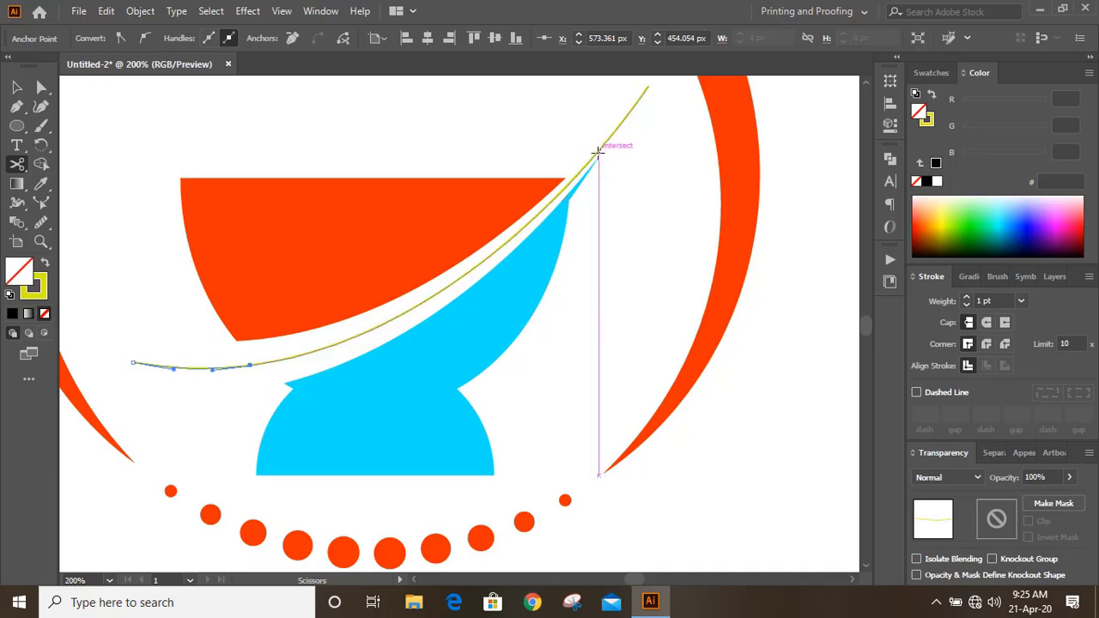
left_click(599, 151)
left_click(17, 86)
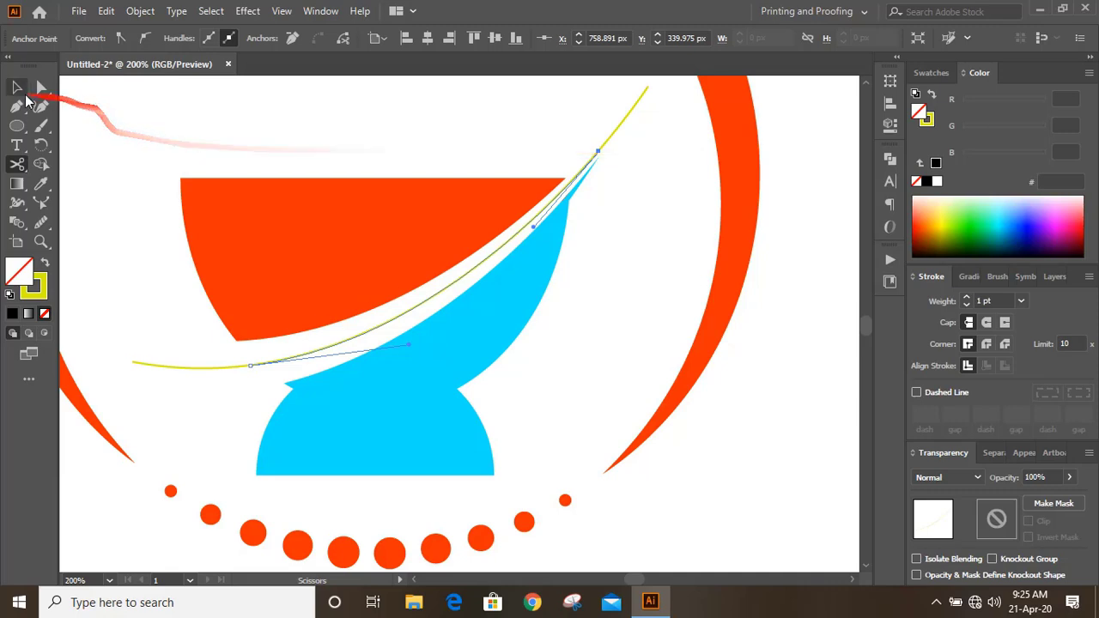
left_click(198, 127)
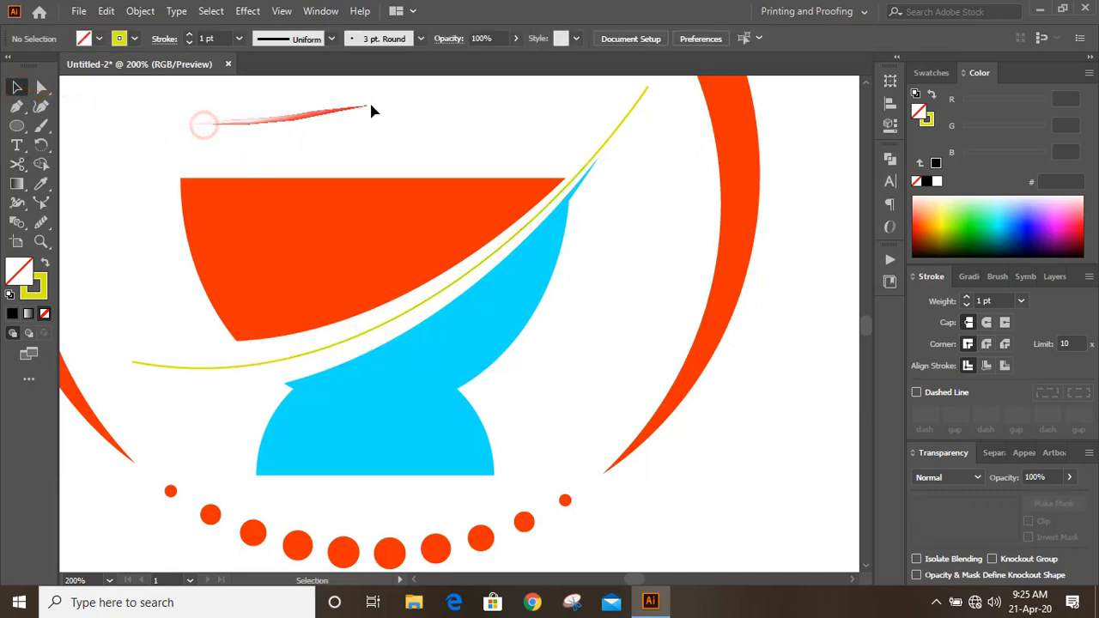
- Delete the two cut-off end pieces of the yellow curve, keeping the middle section between the orange and blue shapes
left_click(615, 136)
key("Delete")
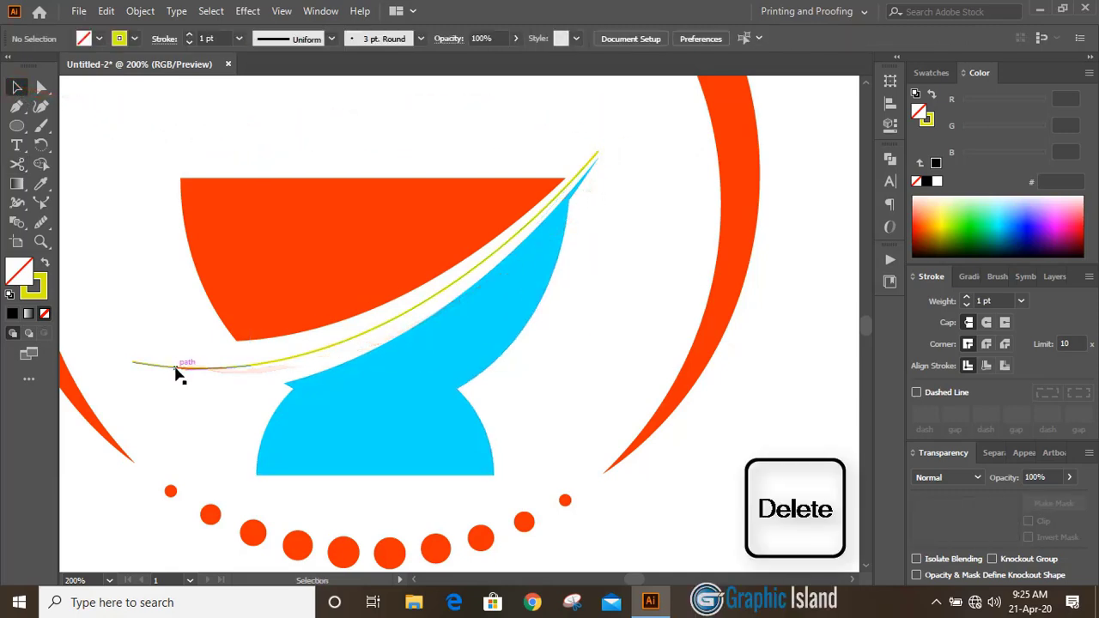
left_click(176, 372)
key("Delete")
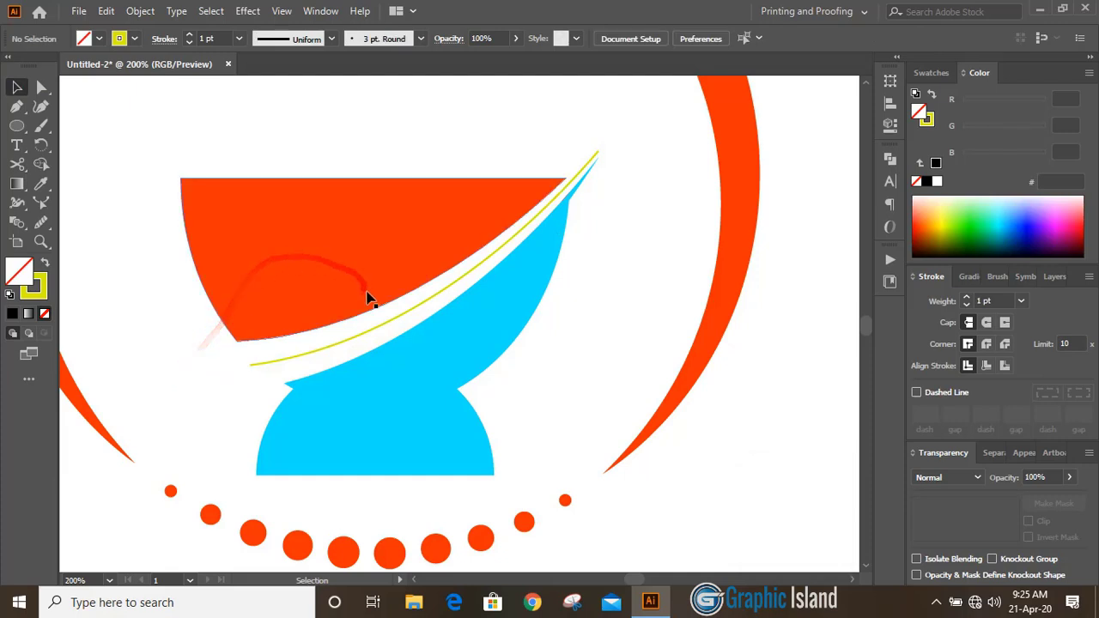
- Set the remaining yellow curve's stroke weight to 12 pt and apply the triangular tapered width profile
left_click(368, 337)
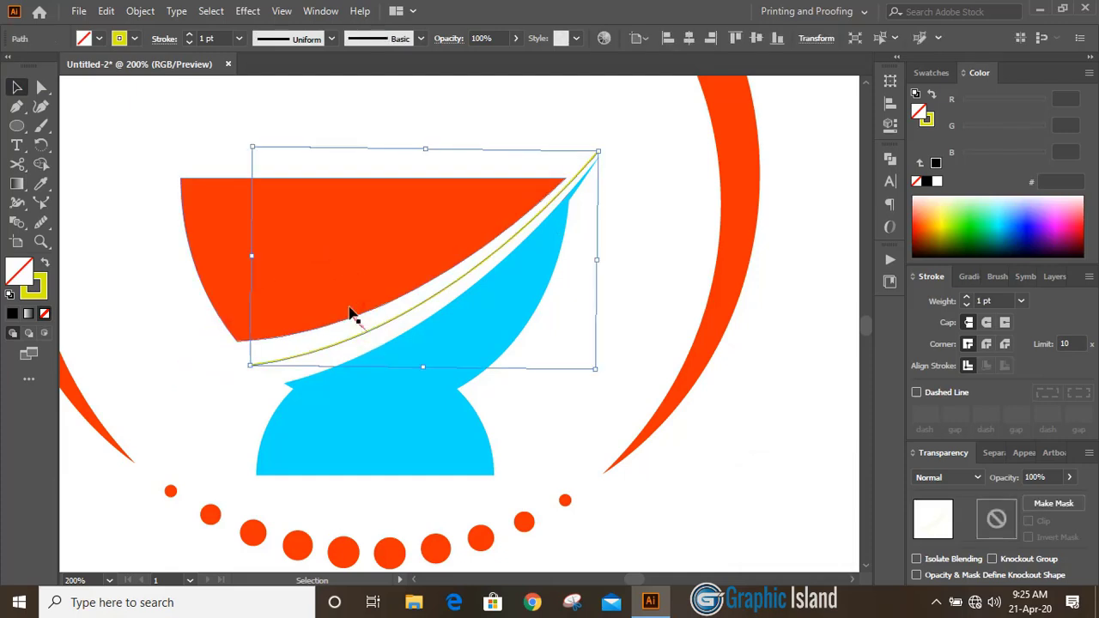
left_click(192, 37)
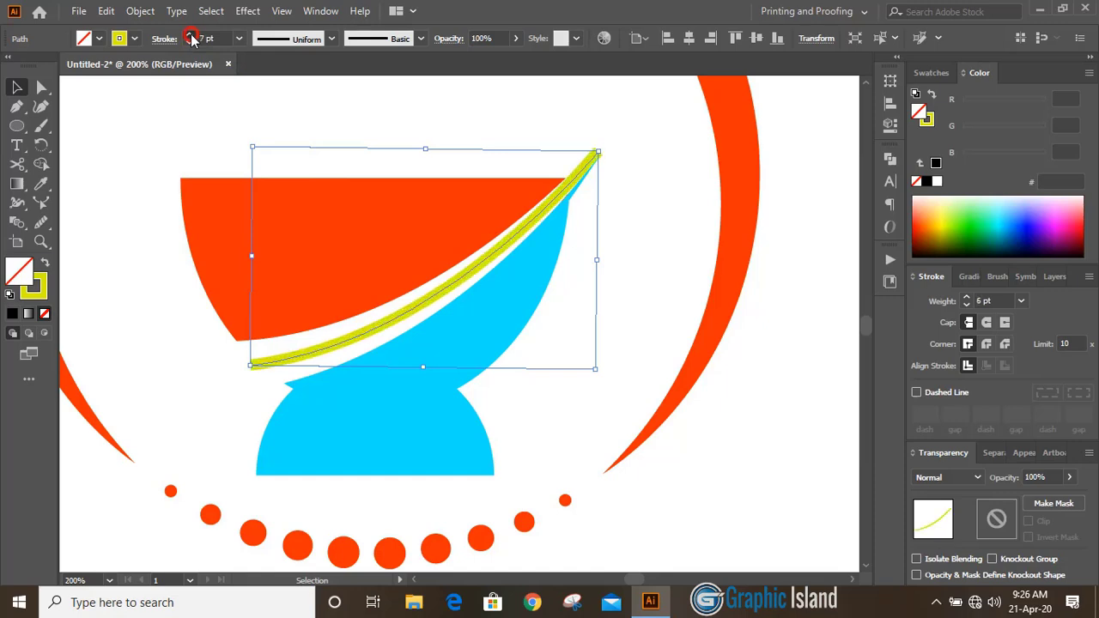
left_click(330, 38)
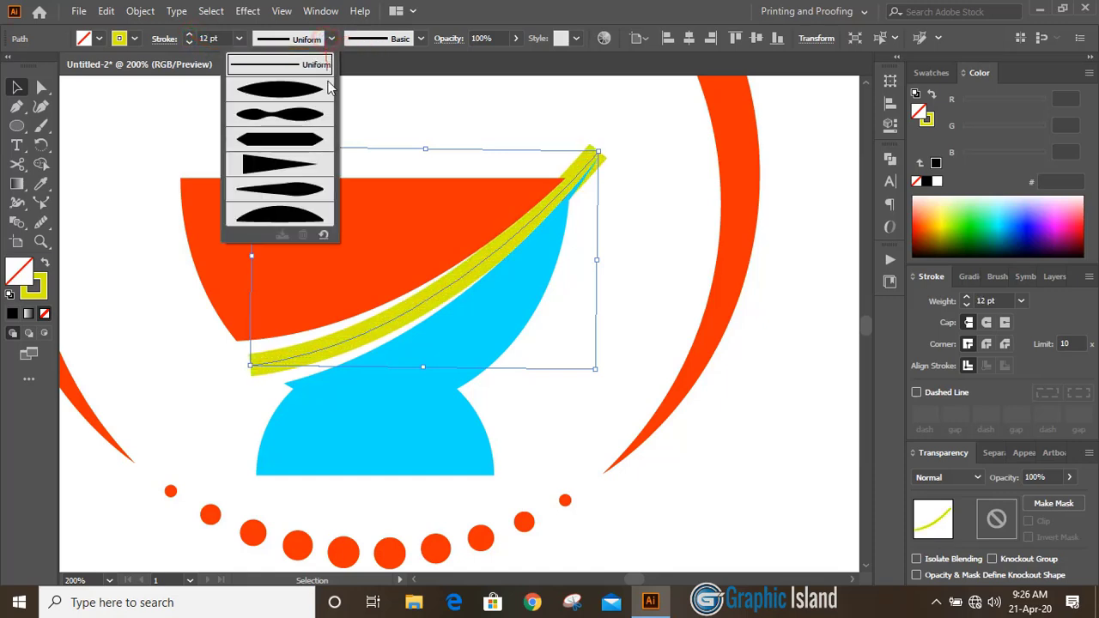
left_click(289, 168)
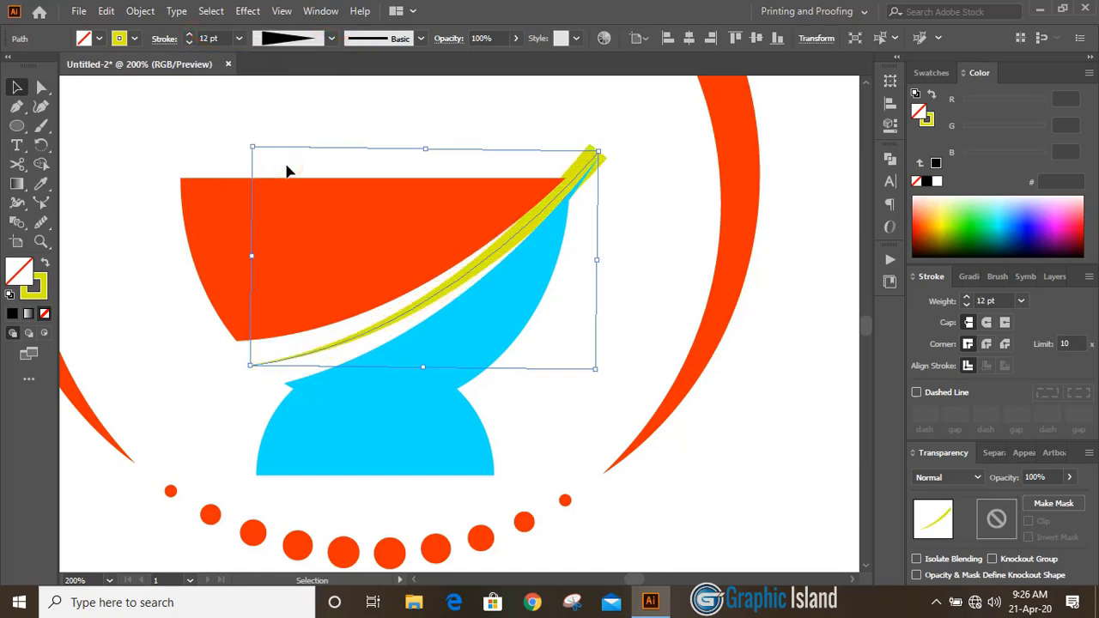
- Flip the yellow curve's width profile along the path so its thick end lies at the lower left
left_click(891, 103)
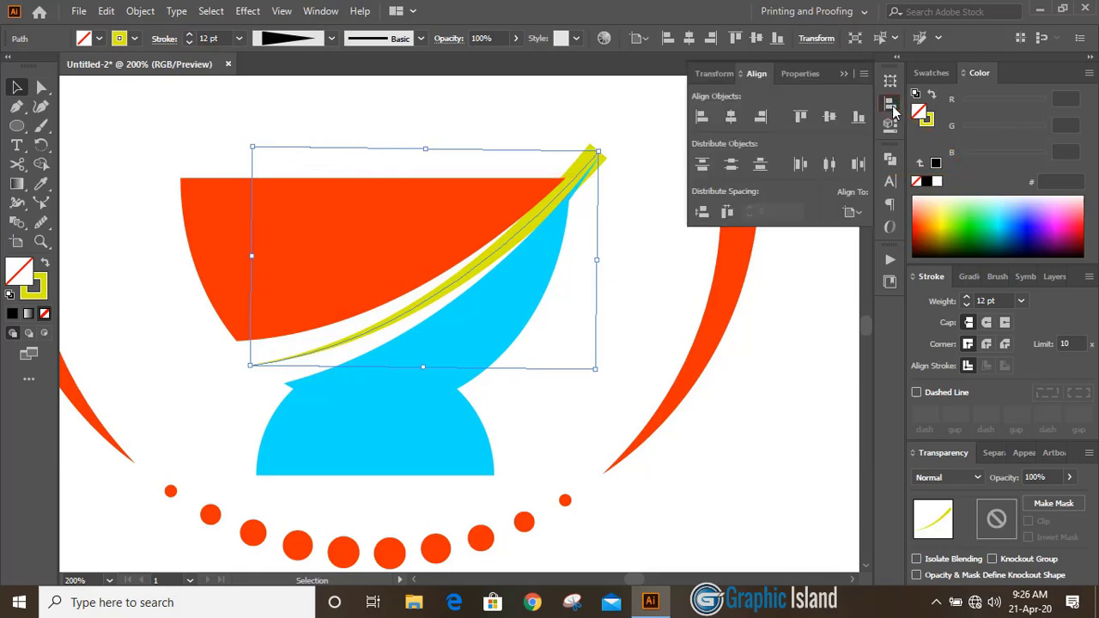
left_click(890, 125)
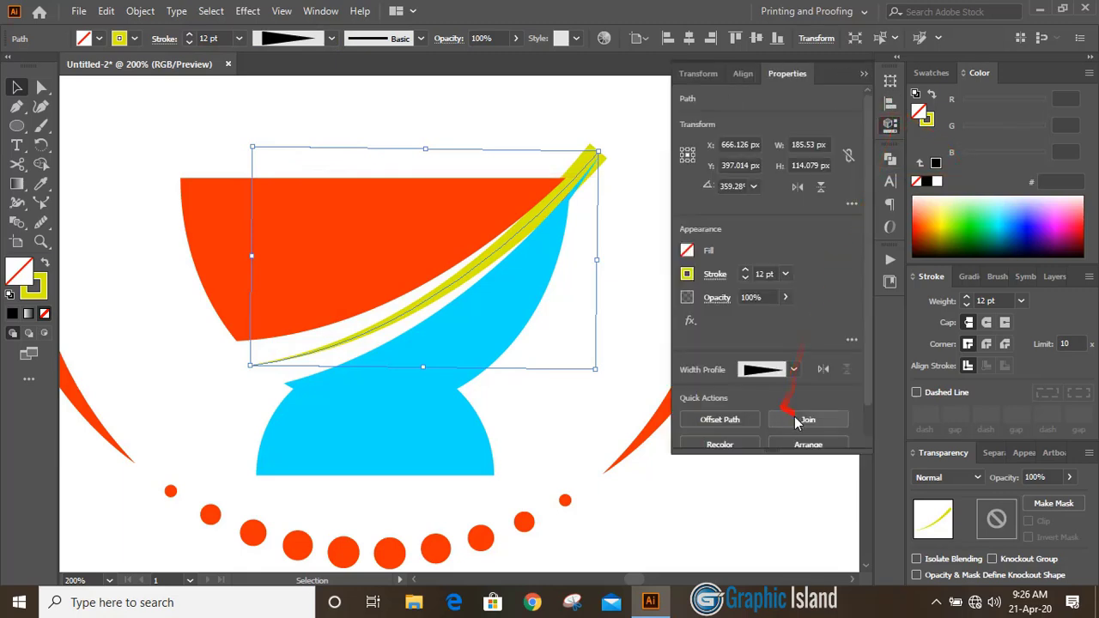
left_click(822, 369)
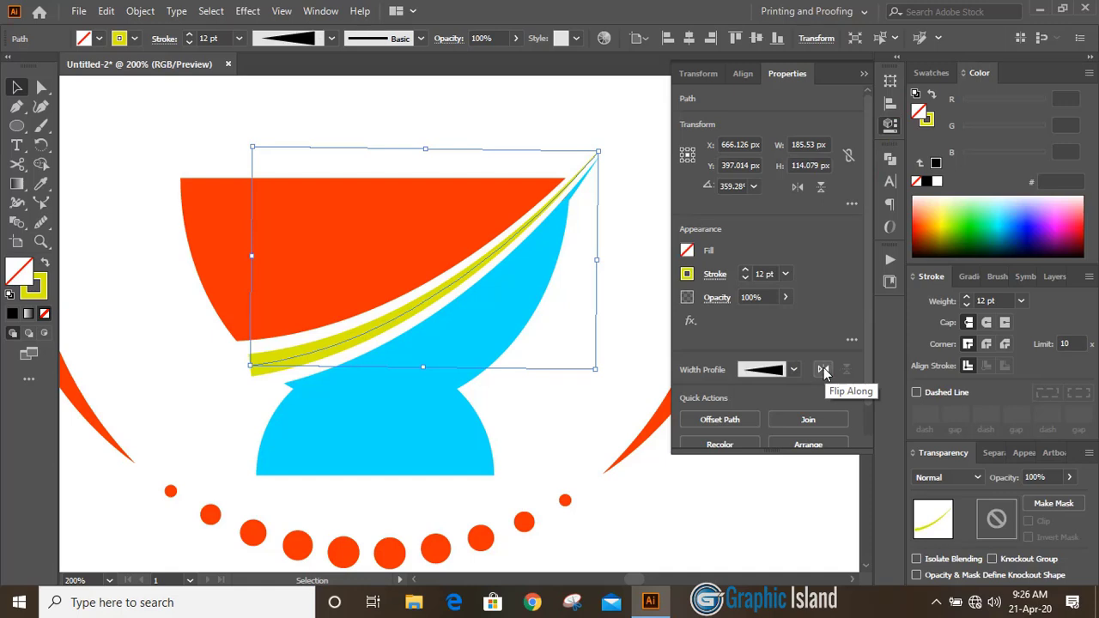
left_click(863, 75)
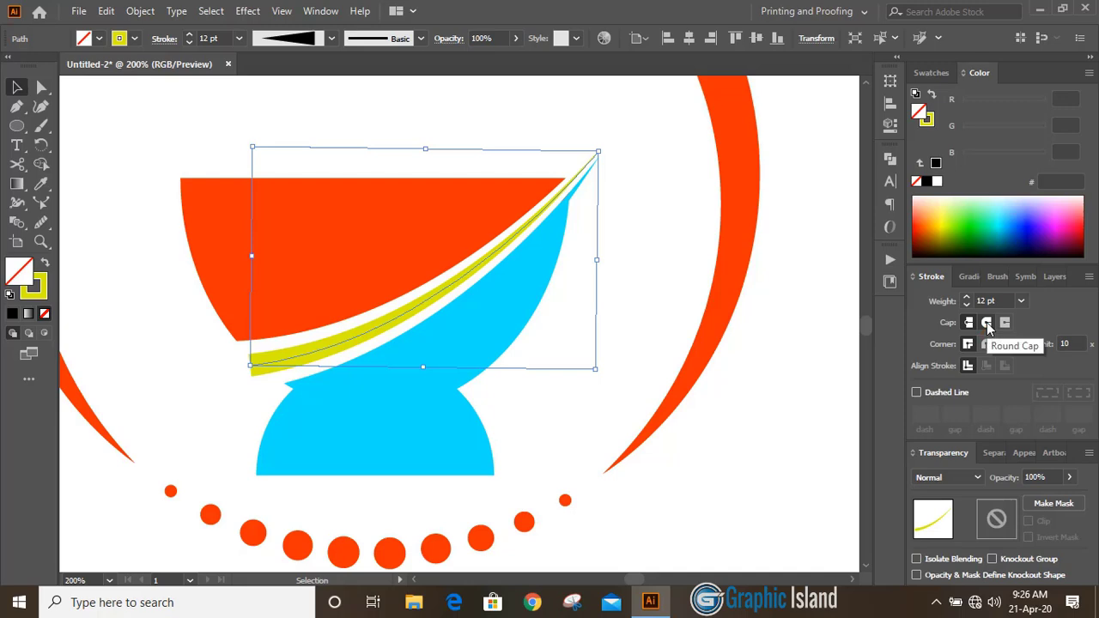
- Turn the yellow curve into a row of dots with round caps and joins, a 0 pt dash and a 15 pt gap
left_click(987, 322)
left_click(987, 344)
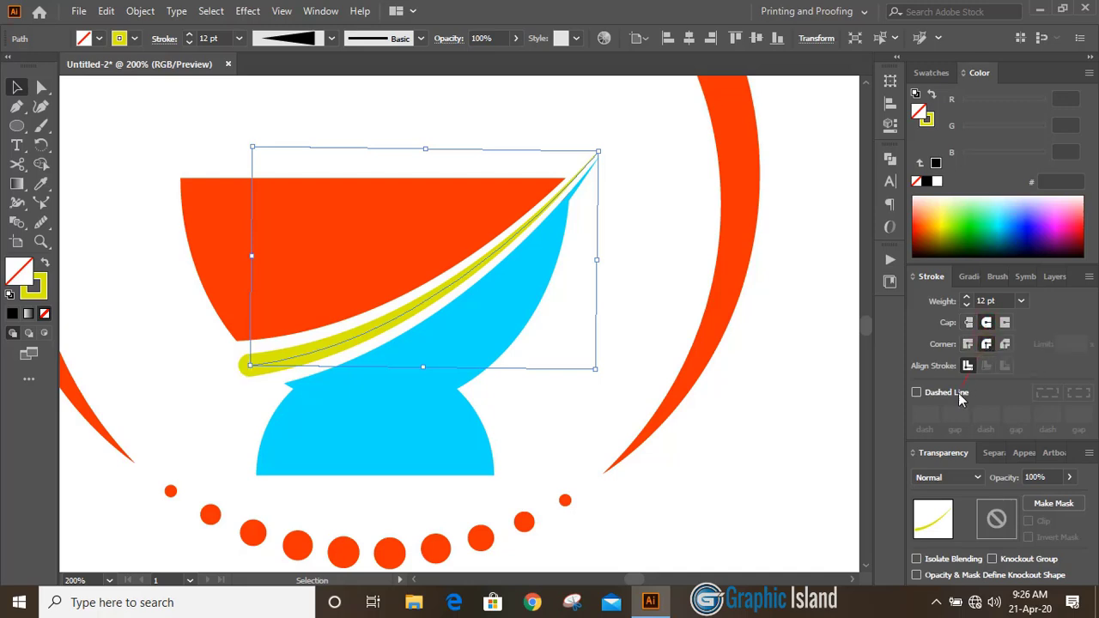
left_click(916, 393)
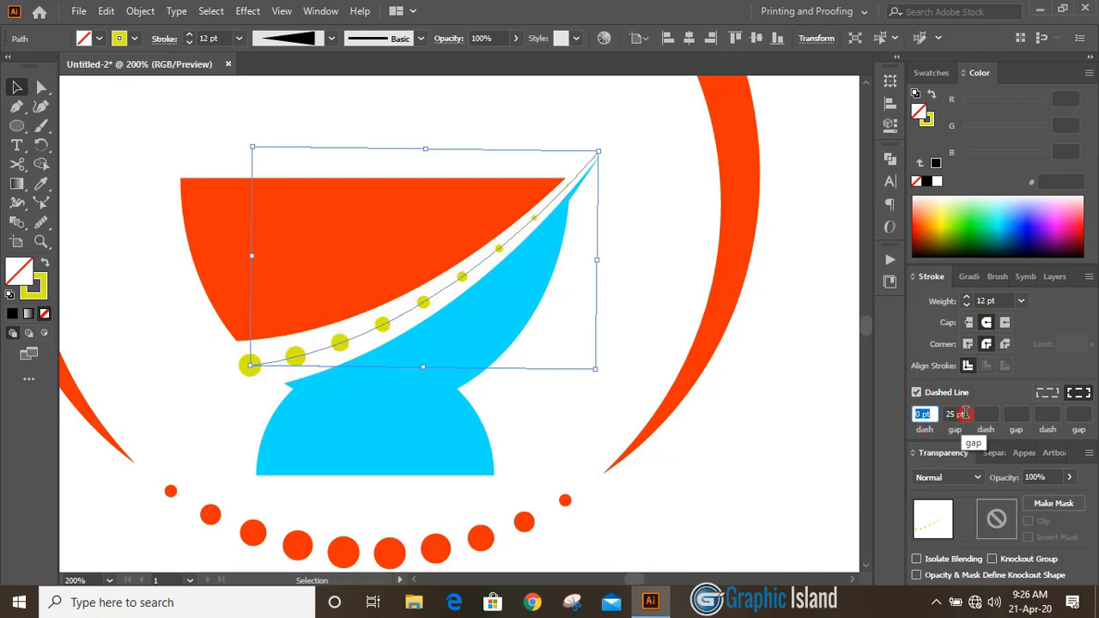
left_click(961, 414)
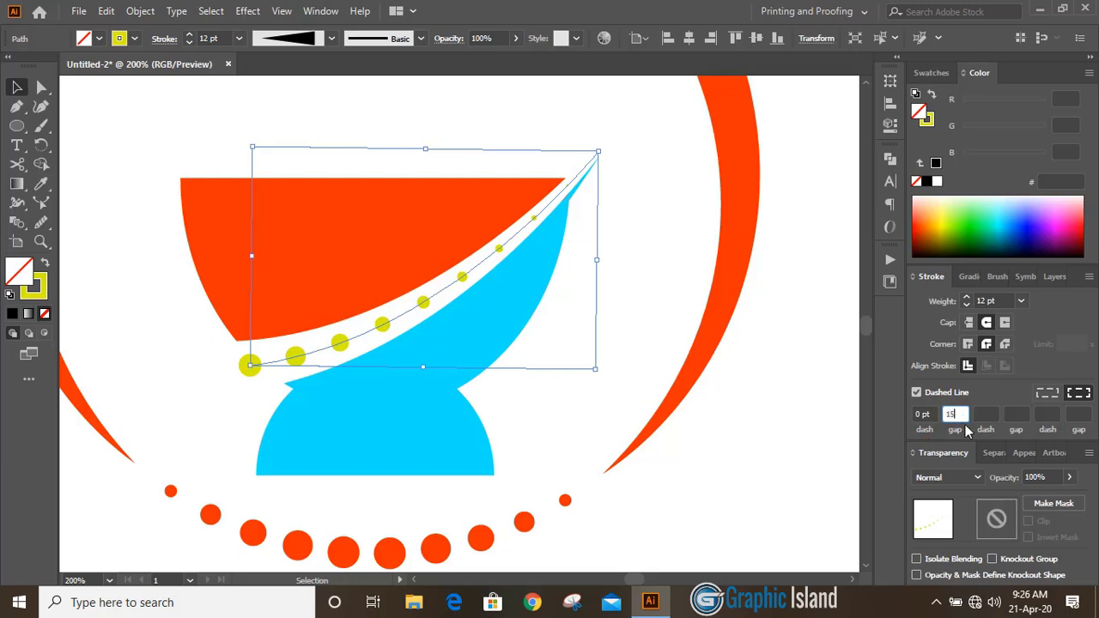
type("15")
key("Tab")
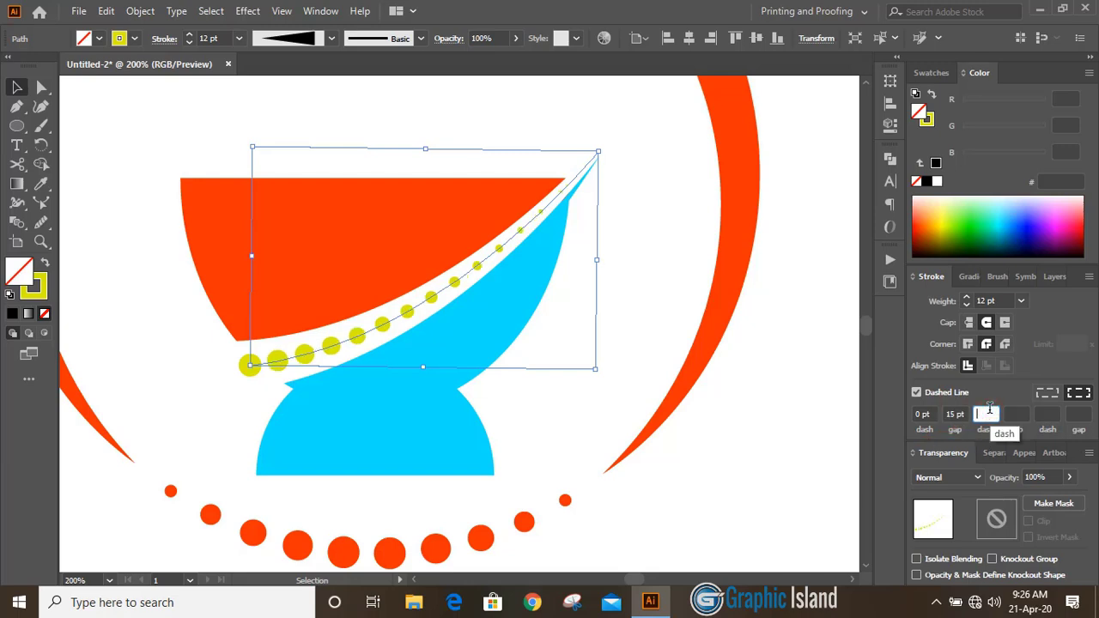
- Set the dotted yellow curve's stroke weight to 14 pt
left_click(257, 387)
left_click(276, 362)
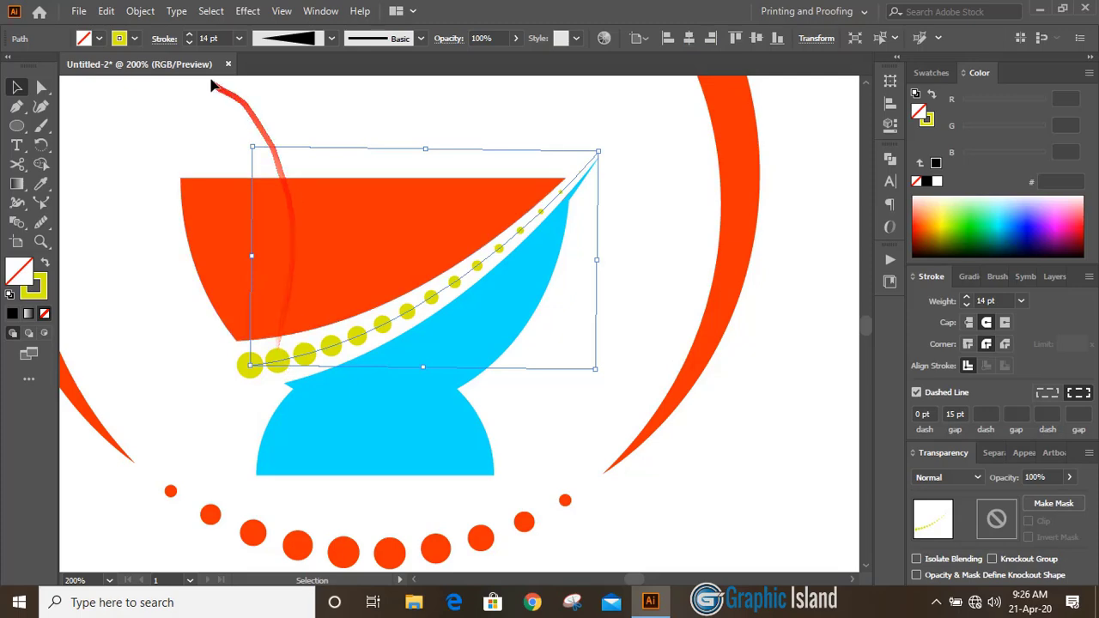
left_click(140, 13)
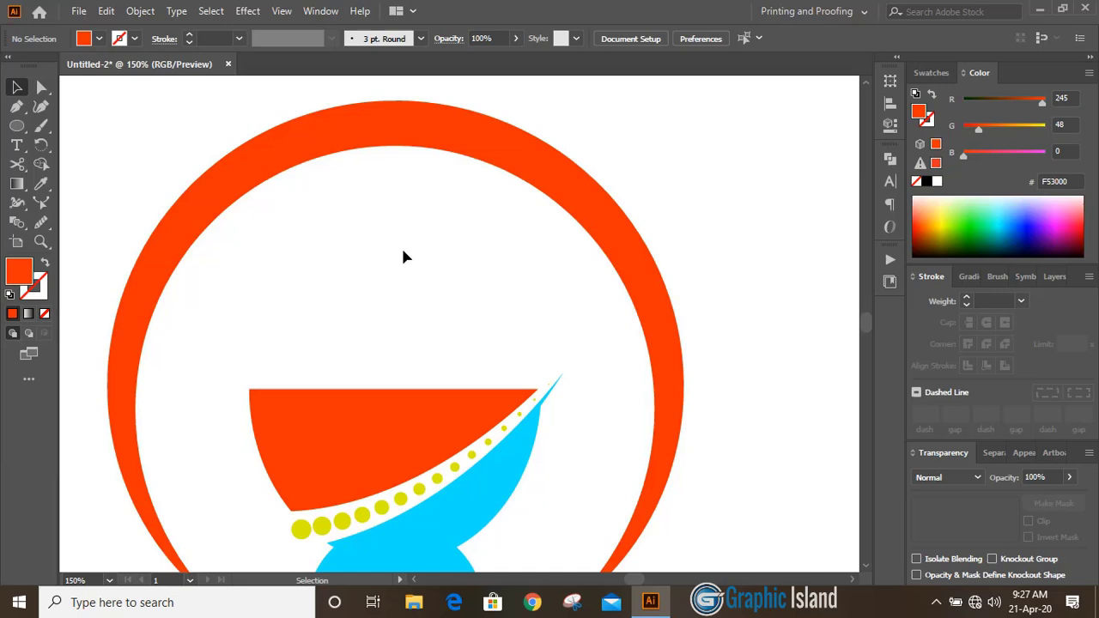
- Draw a small orange circle above the bowl's upper right corner and move it slightly upward
left_click(16, 125)
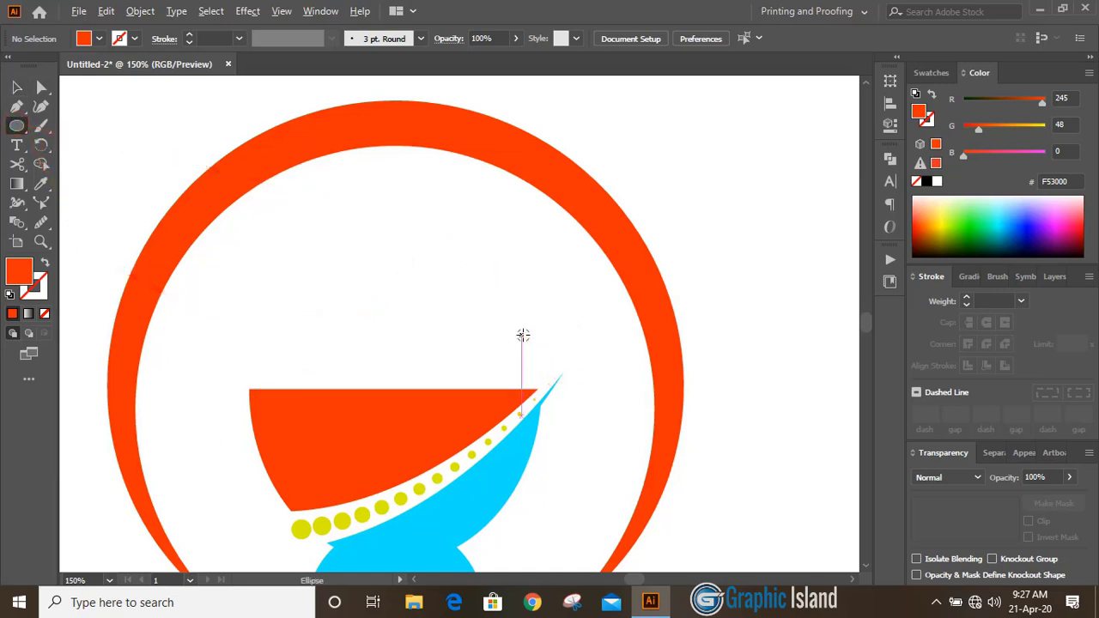
left_click_drag(524, 335, 532, 350)
left_click_drag(536, 354, 536, 355)
left_click(17, 87)
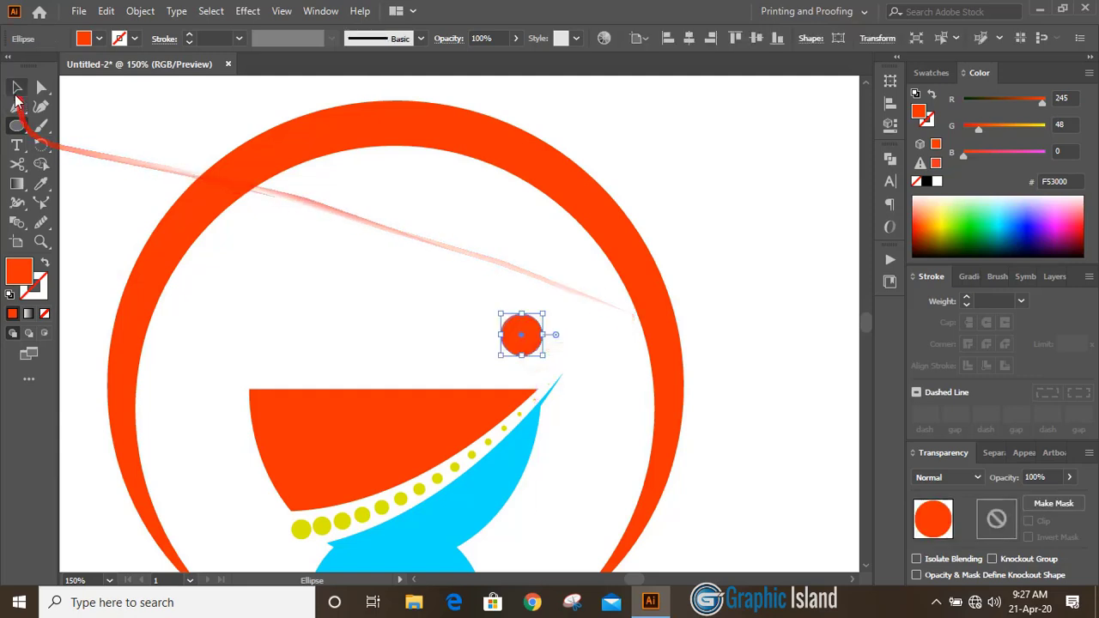
left_click(389, 261)
left_click_drag(523, 334, 512, 290)
left_click(560, 321)
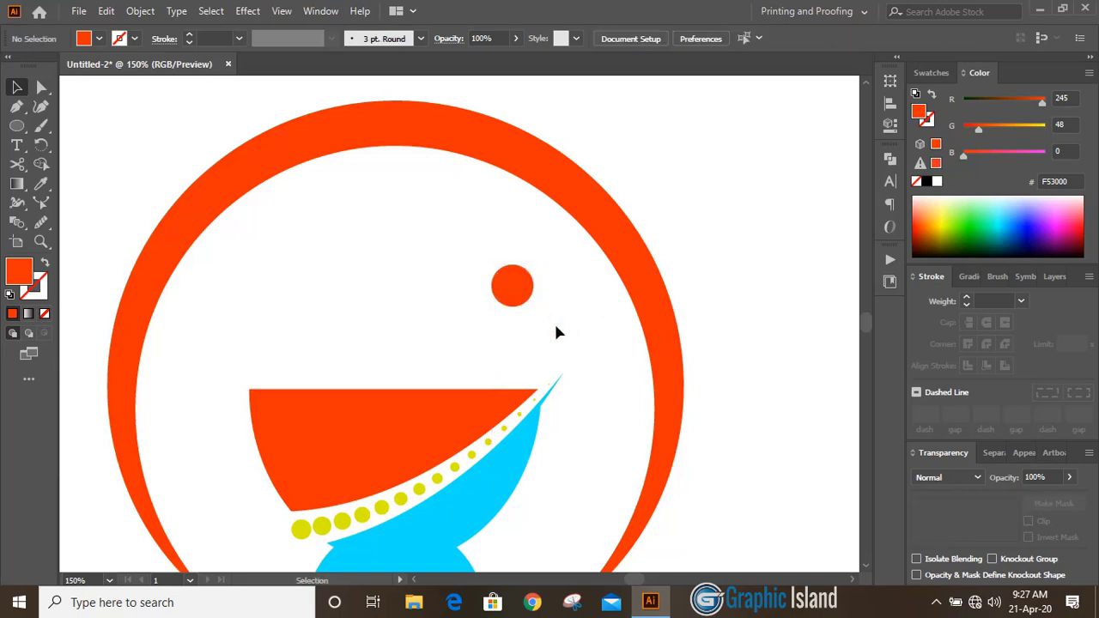
- Draw a tapered orange pestle handle with the Pen tool from the small circle down to just above the bowl's rim
left_click(16, 105)
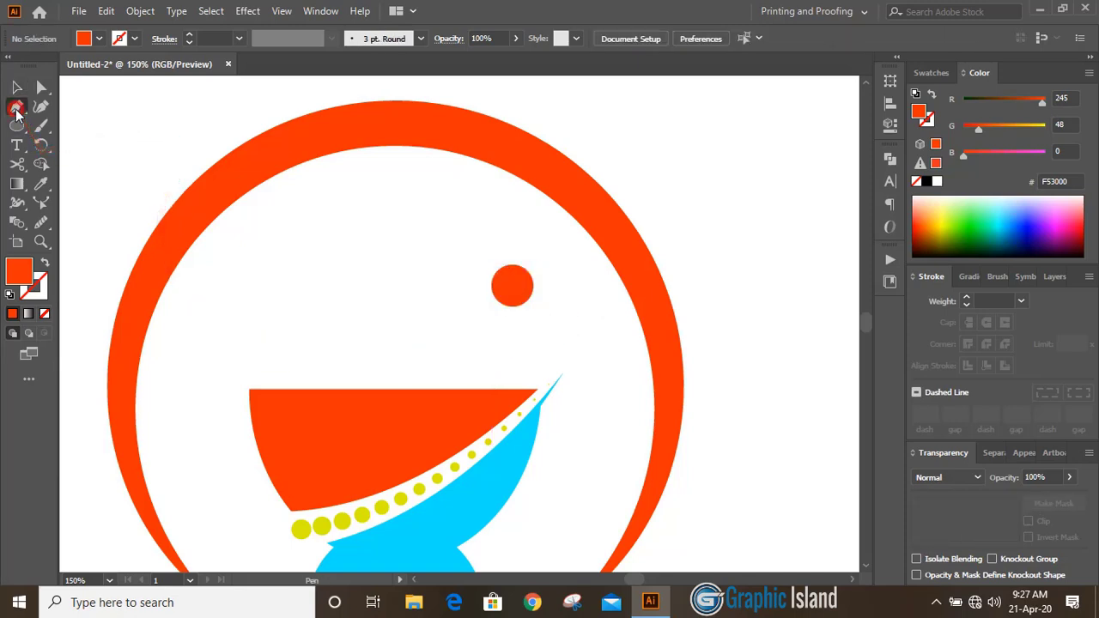
left_click(503, 297)
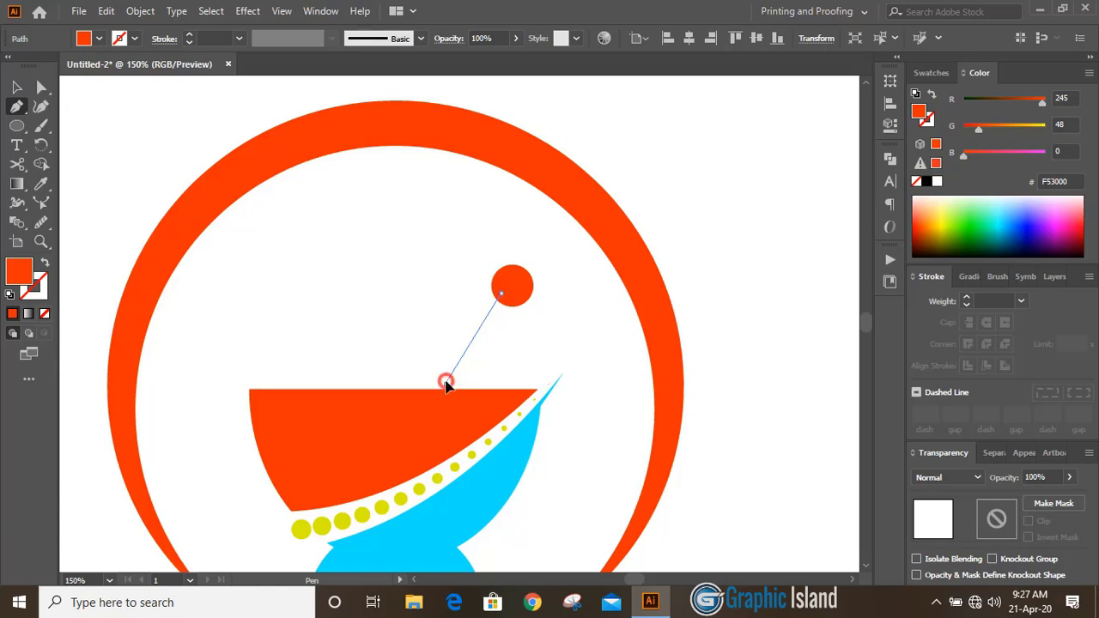
left_click(445, 384)
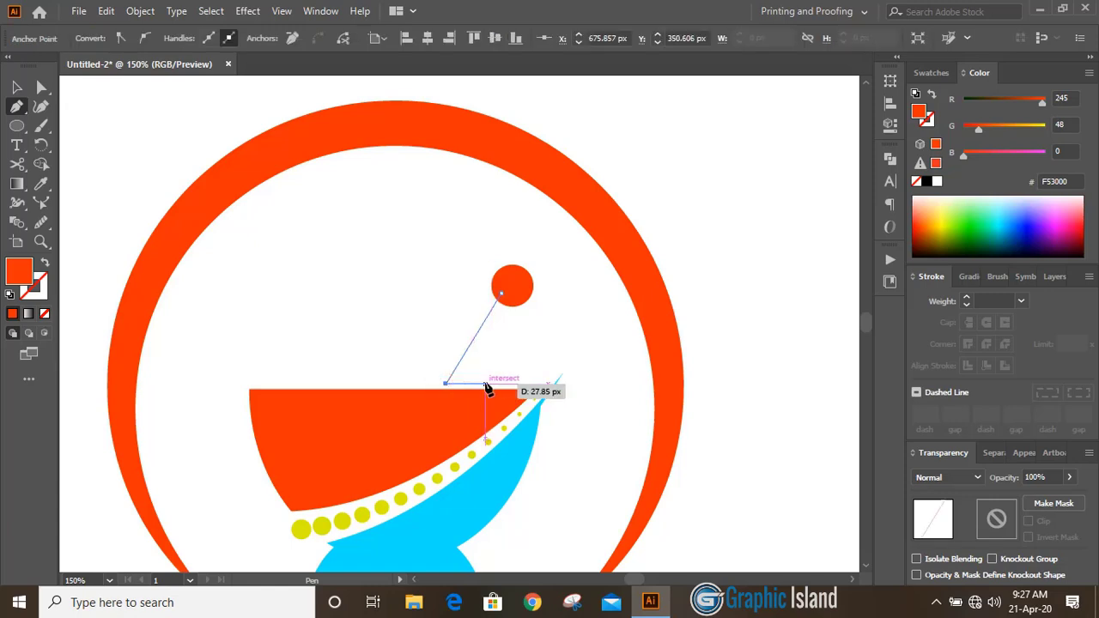
left_click(490, 384)
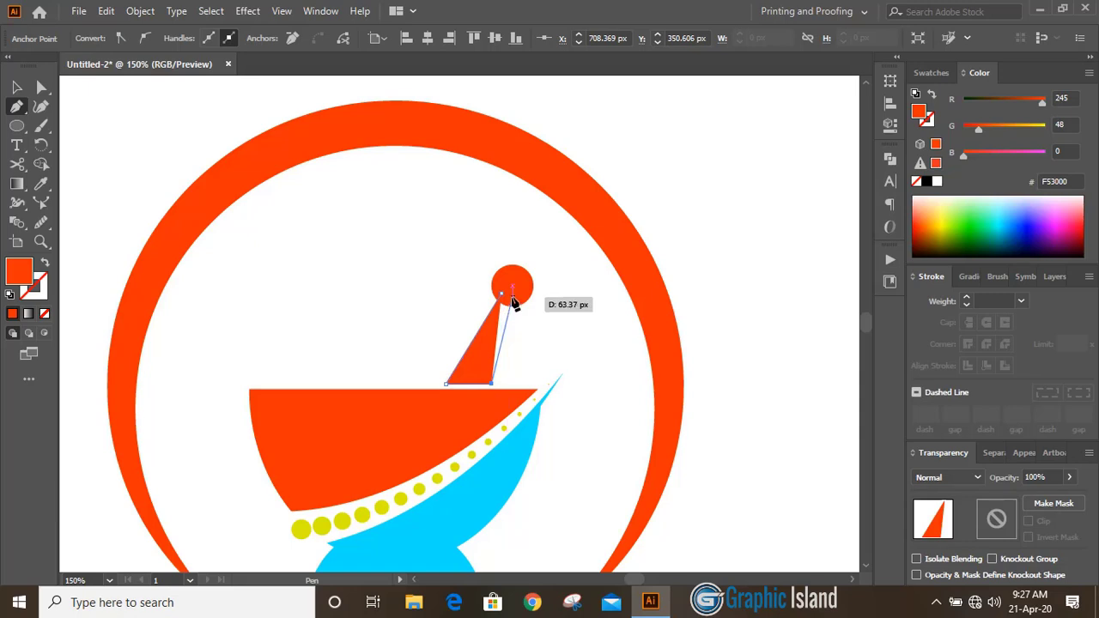
left_click(512, 299)
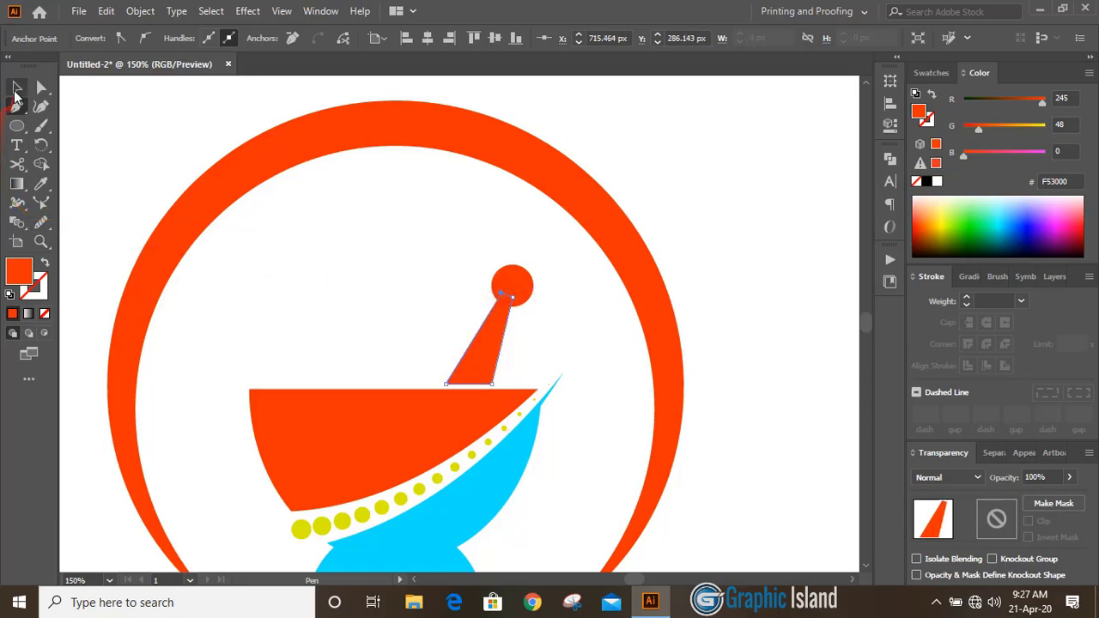
left_click(15, 95)
left_click(215, 172)
left_click(691, 386)
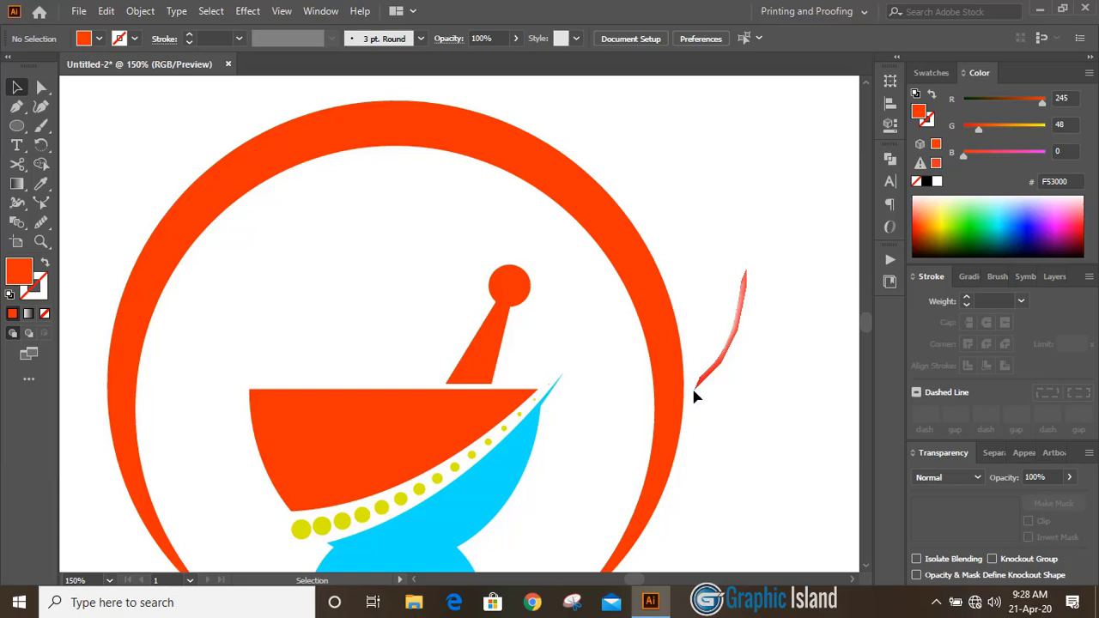
- Unite the small circle and the tapered handle into one pestle shape
left_click(510, 280)
left_click(483, 367, "shift")
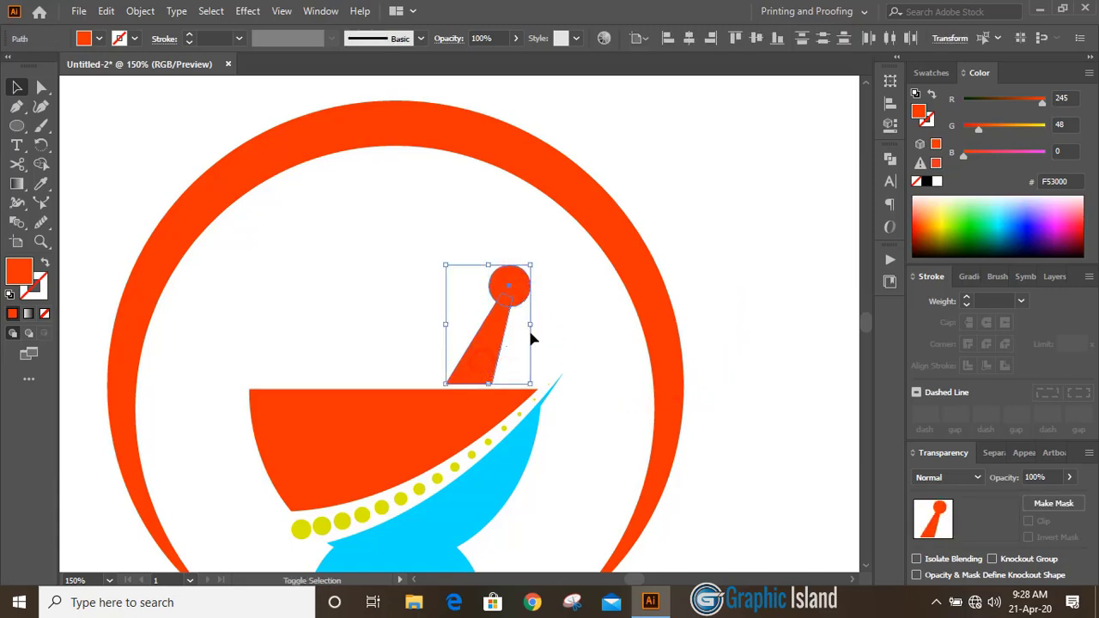
left_click(891, 158)
left_click(702, 195)
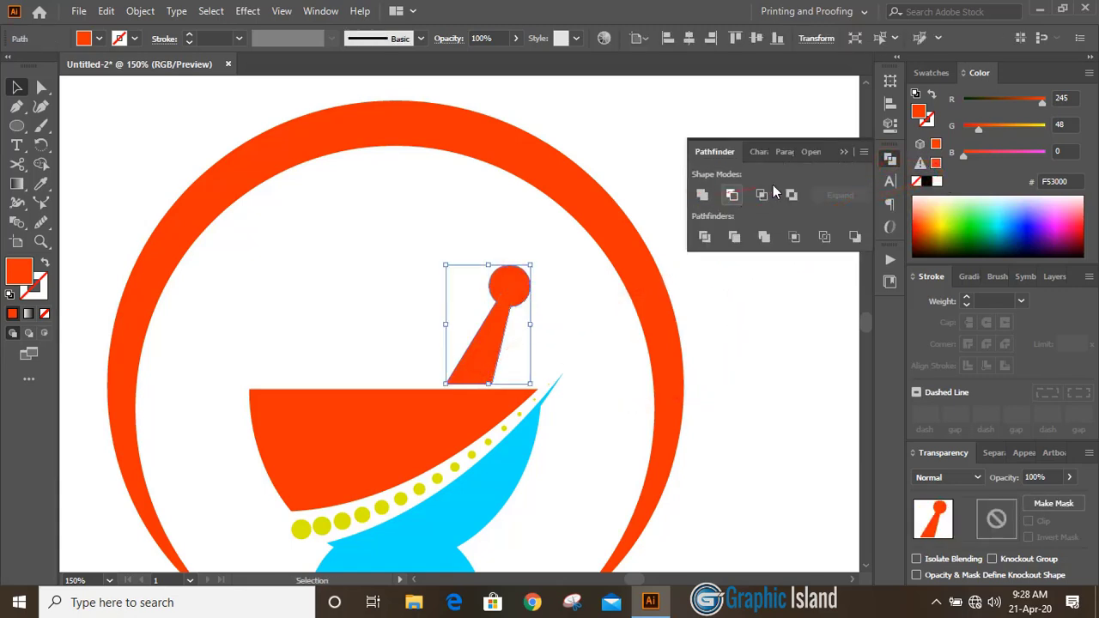
left_click(841, 157)
left_click(765, 282)
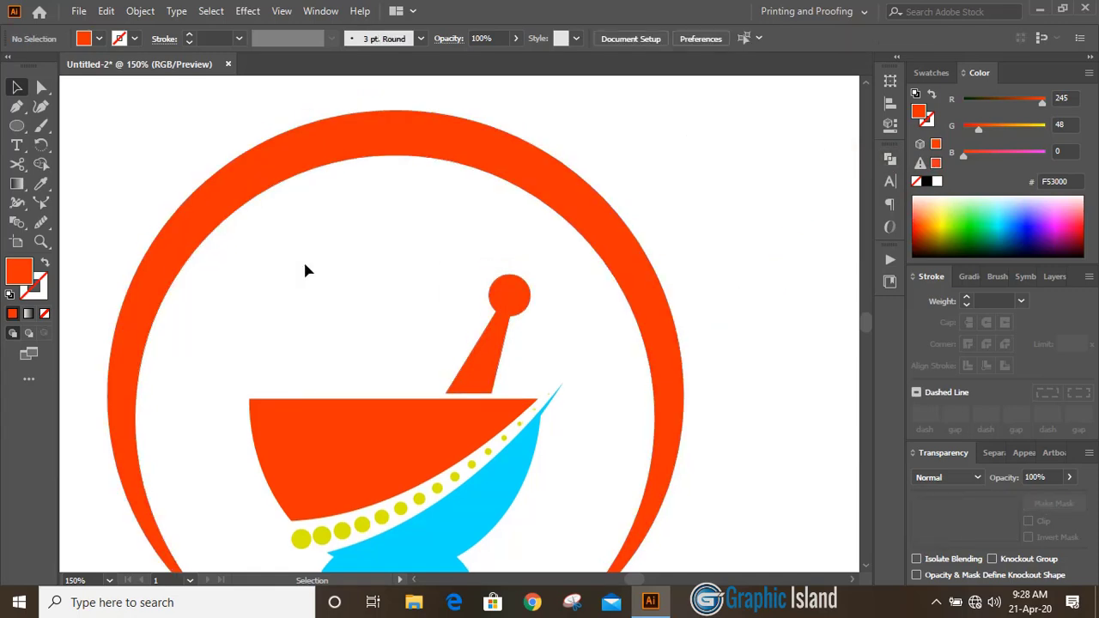
- Draw the outer outline of an upright orange leaf above the bowl's left part, with a pointed tip and curved sides
left_click(16, 106)
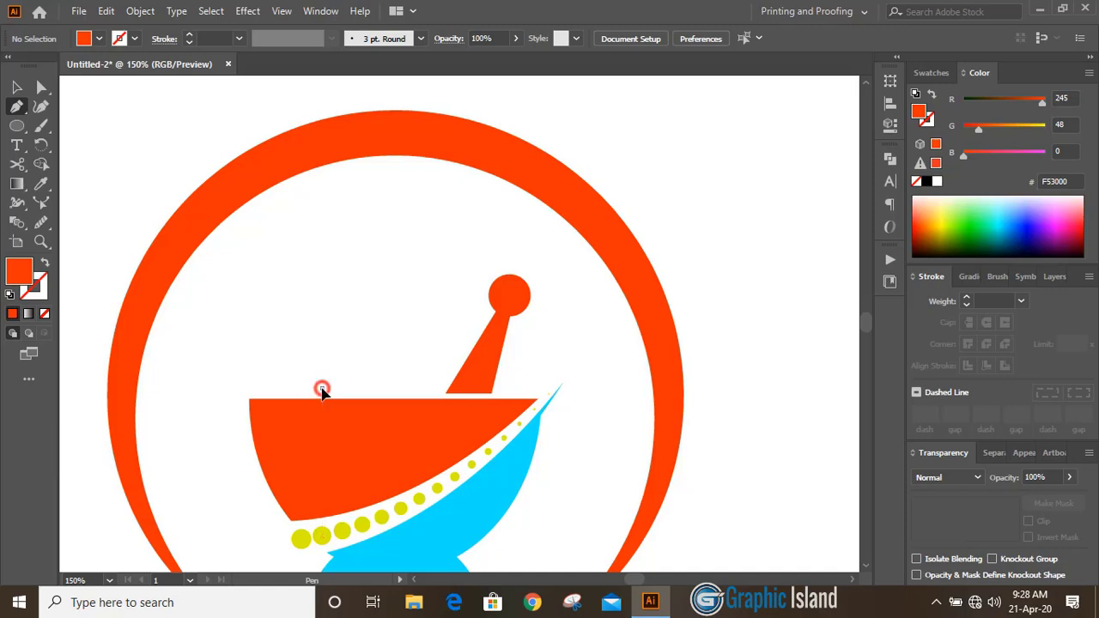
left_click(321, 388)
scroll(256, 241, "up", 4)
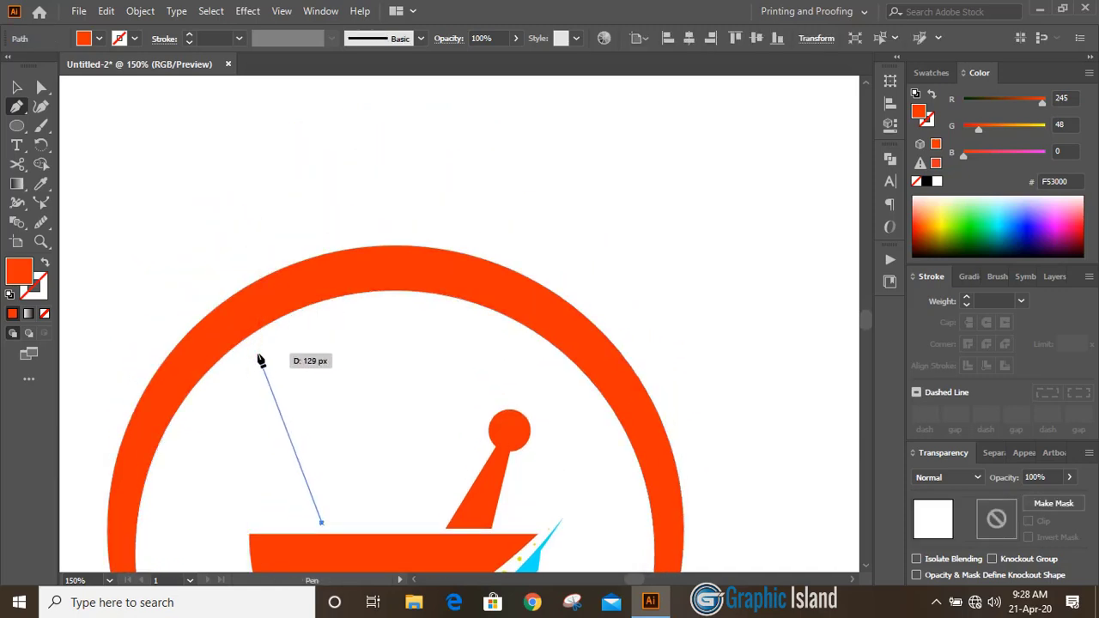
left_click_drag(258, 354, 314, 189)
scroll(335, 300, "down", 3)
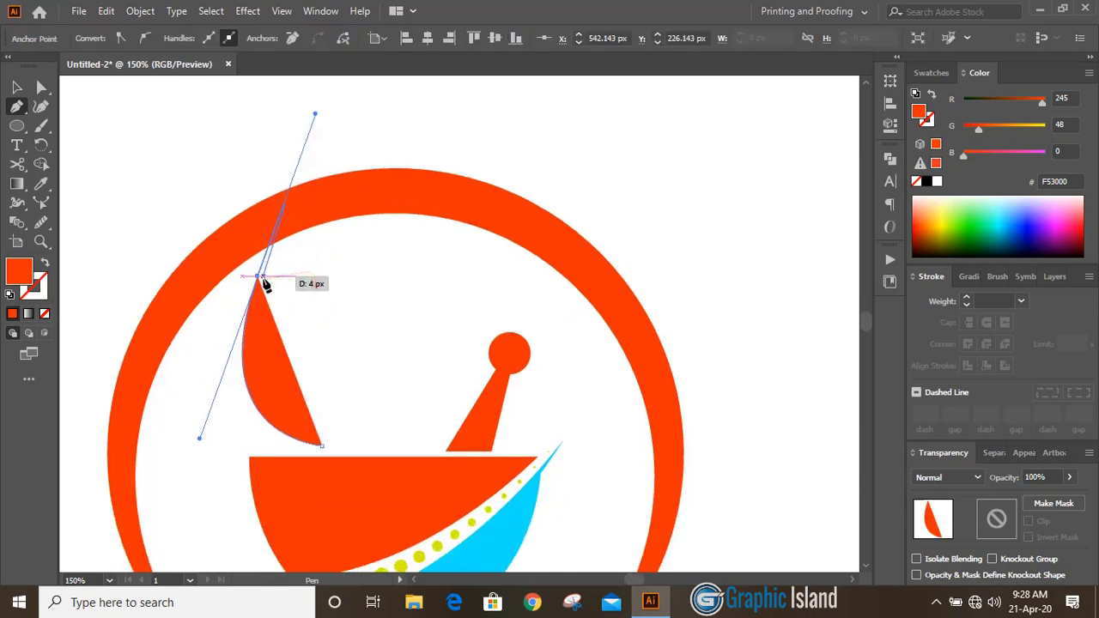
left_click_drag(265, 286, 319, 323)
mouse_move(319, 329)
left_mouse_down()
mouse_move(374, 378)
mouse_move(364, 397)
mouse_move(326, 333)
left_mouse_up()
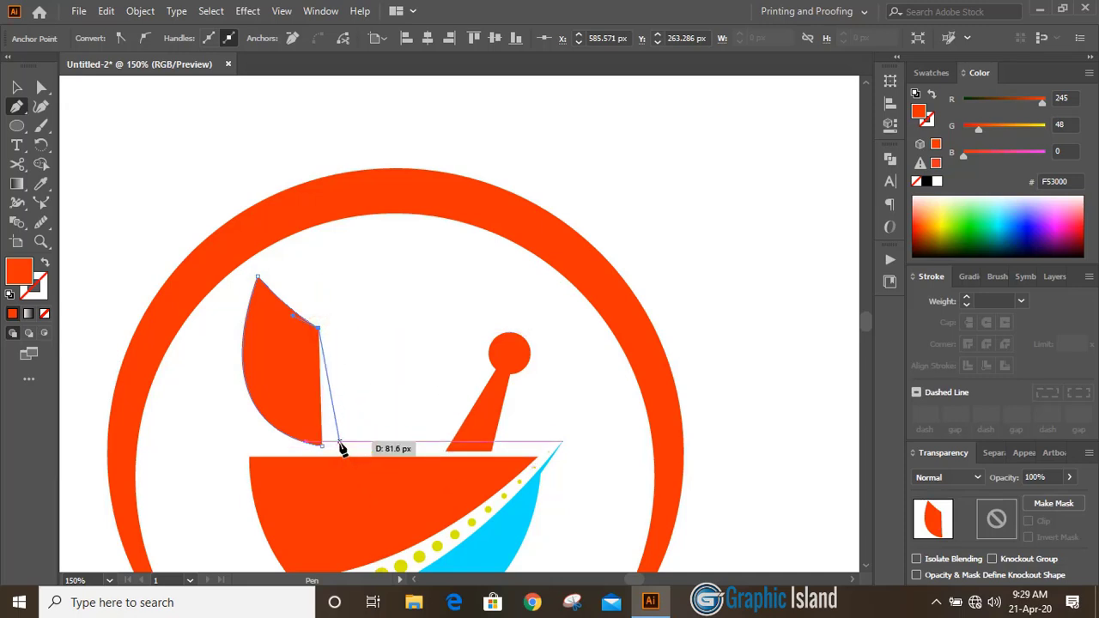
left_click_drag(340, 448, 302, 526)
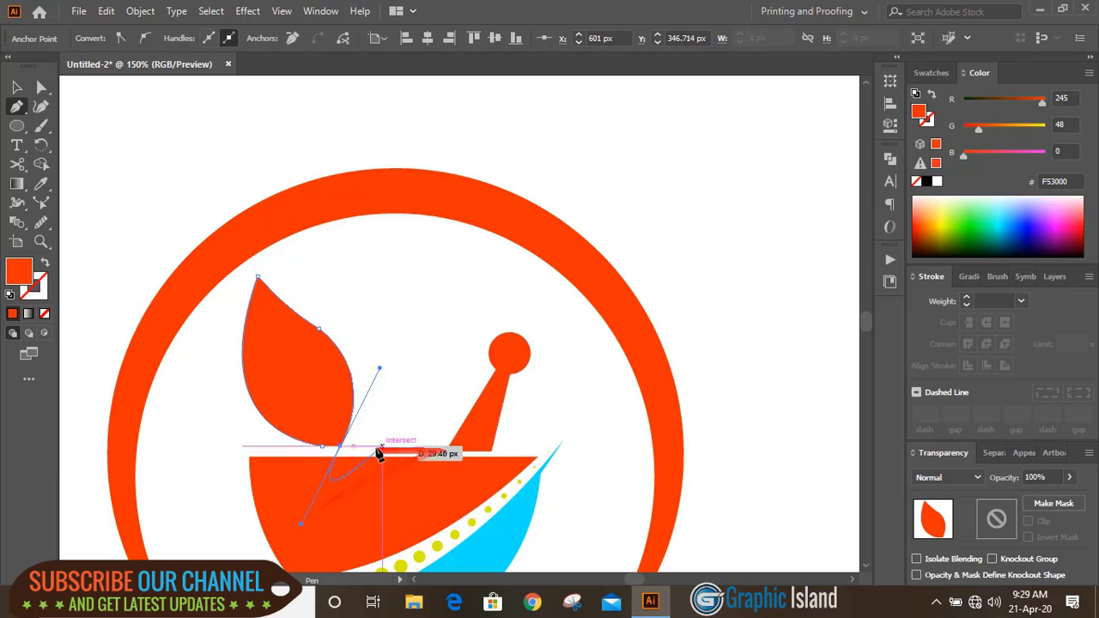
left_click(341, 448)
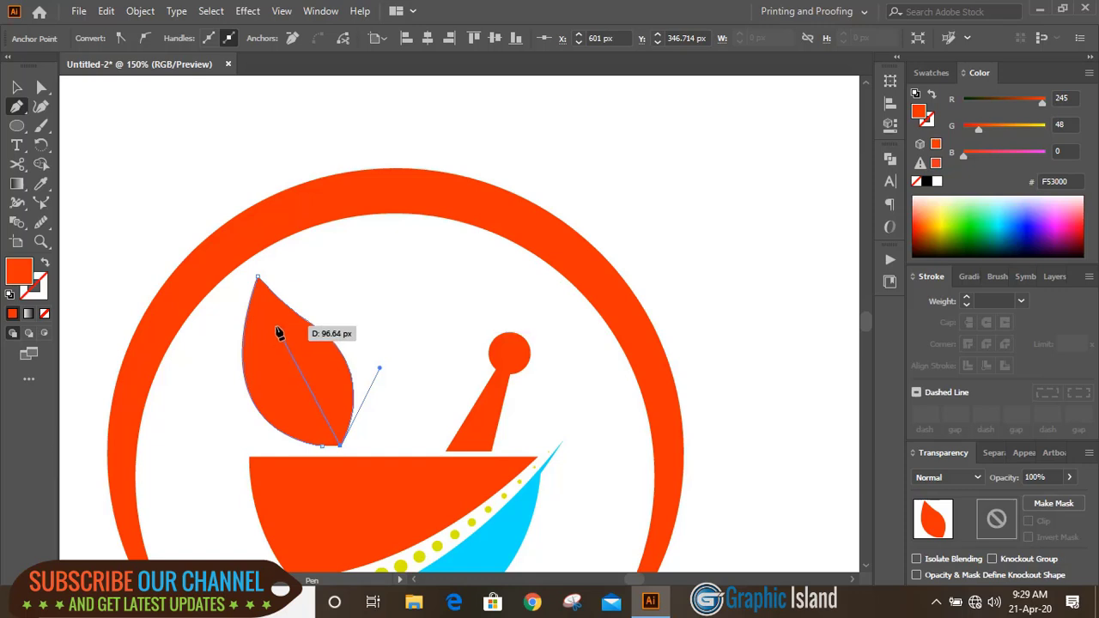
- Close the leaf path with a narrow curved slit running from its base toward the tip as a central vein
left_click_drag(276, 328, 262, 253)
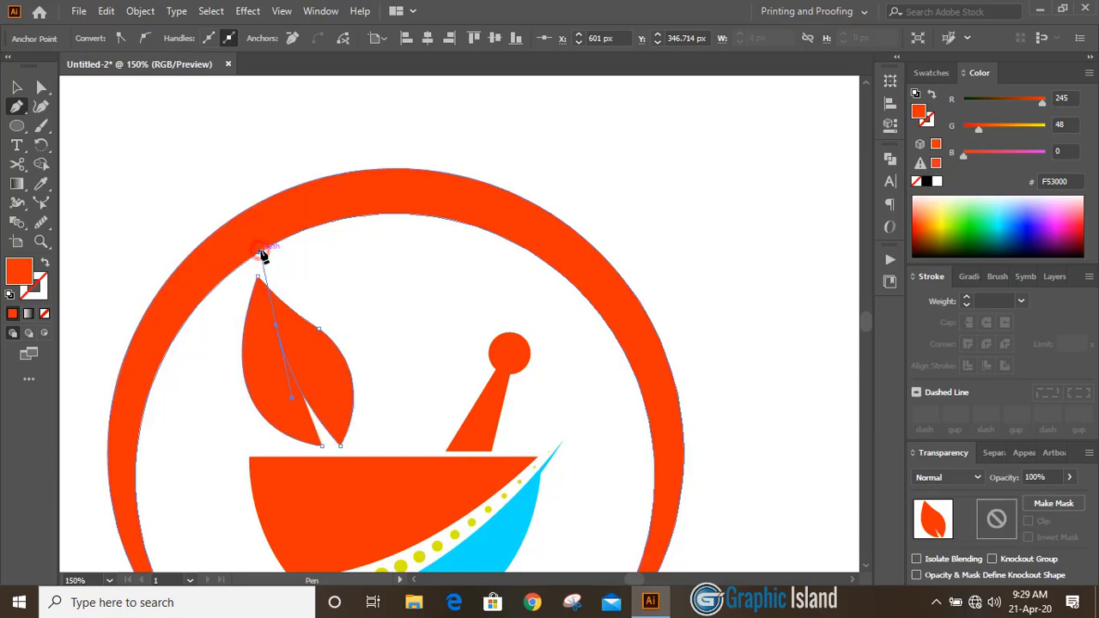
left_click(276, 326)
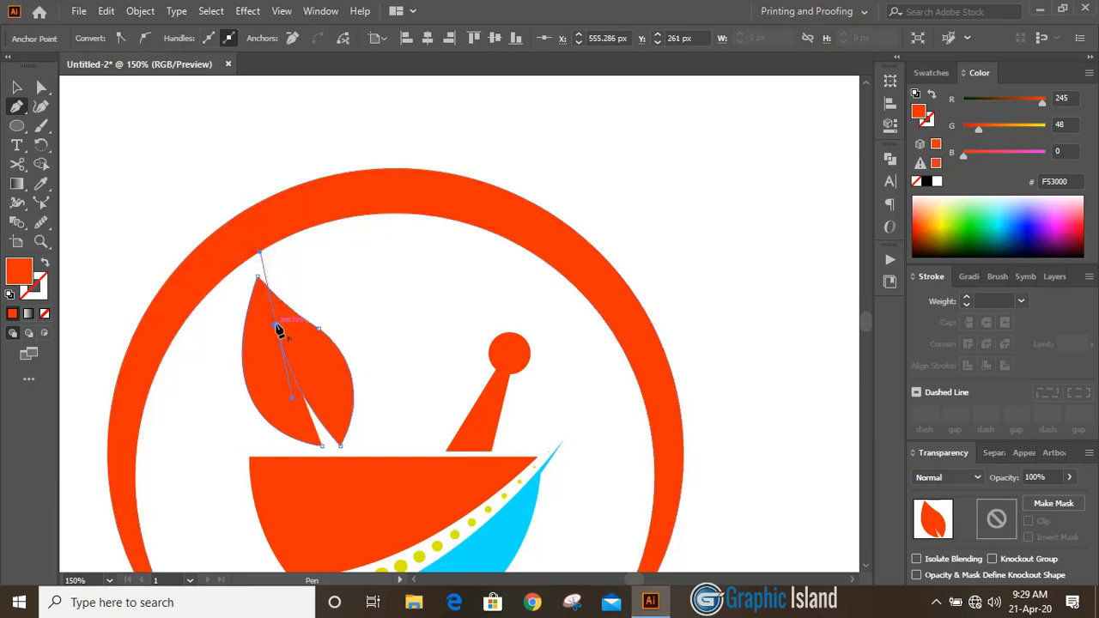
left_click(324, 448)
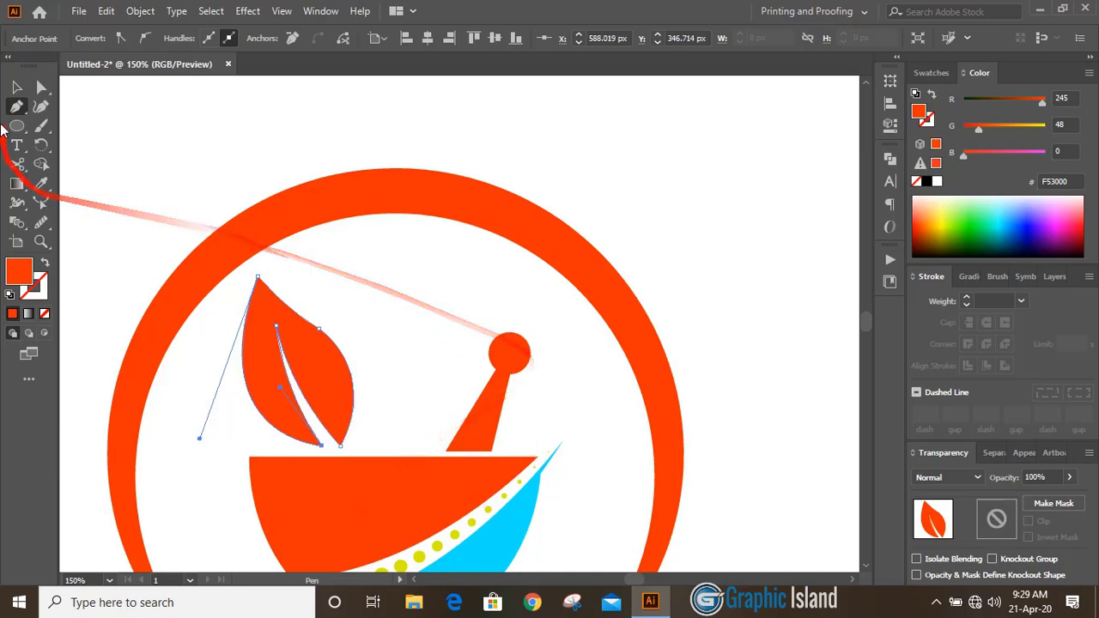
left_click(14, 85)
left_click(192, 164)
- Round the corner on the leaf's upper right edge to a radius of about 61 px
scroll(147, 250, "up", 5)
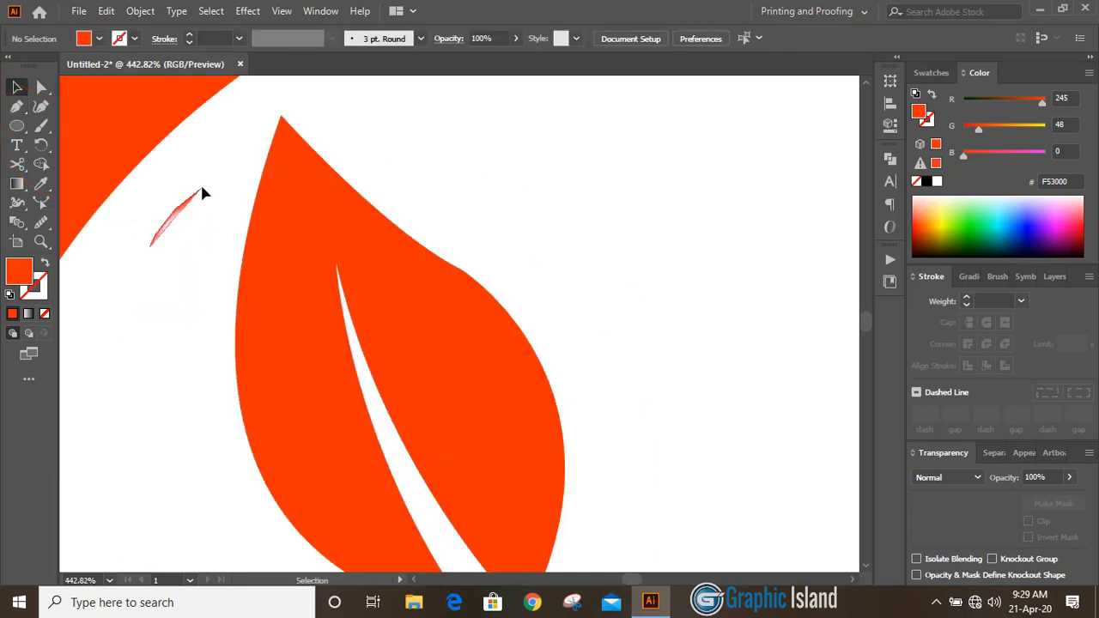
left_click(300, 206)
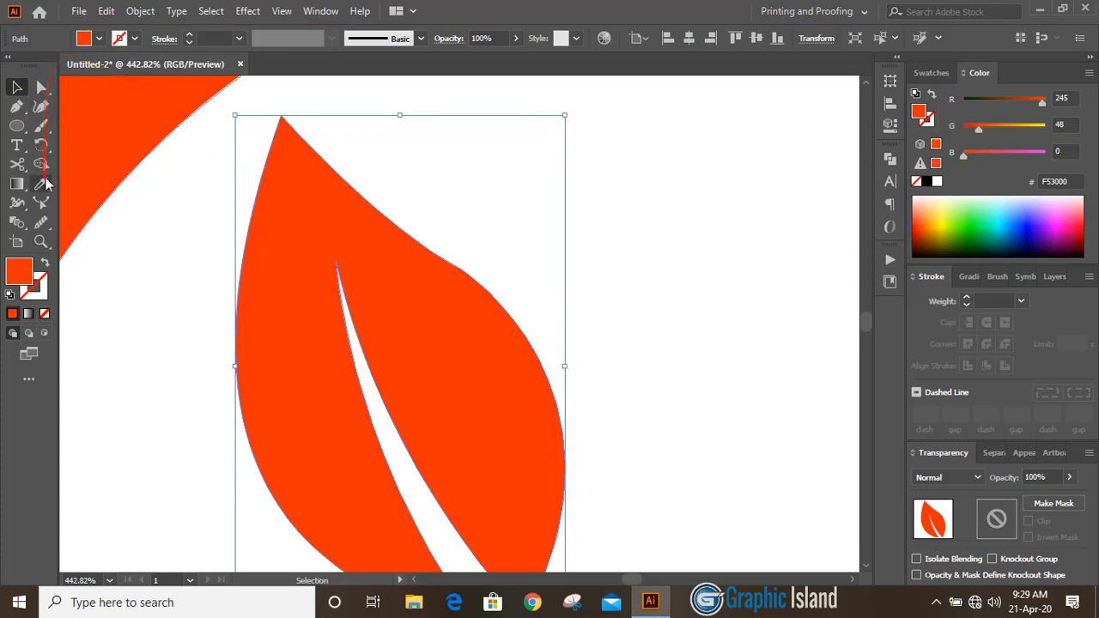
left_click(43, 88)
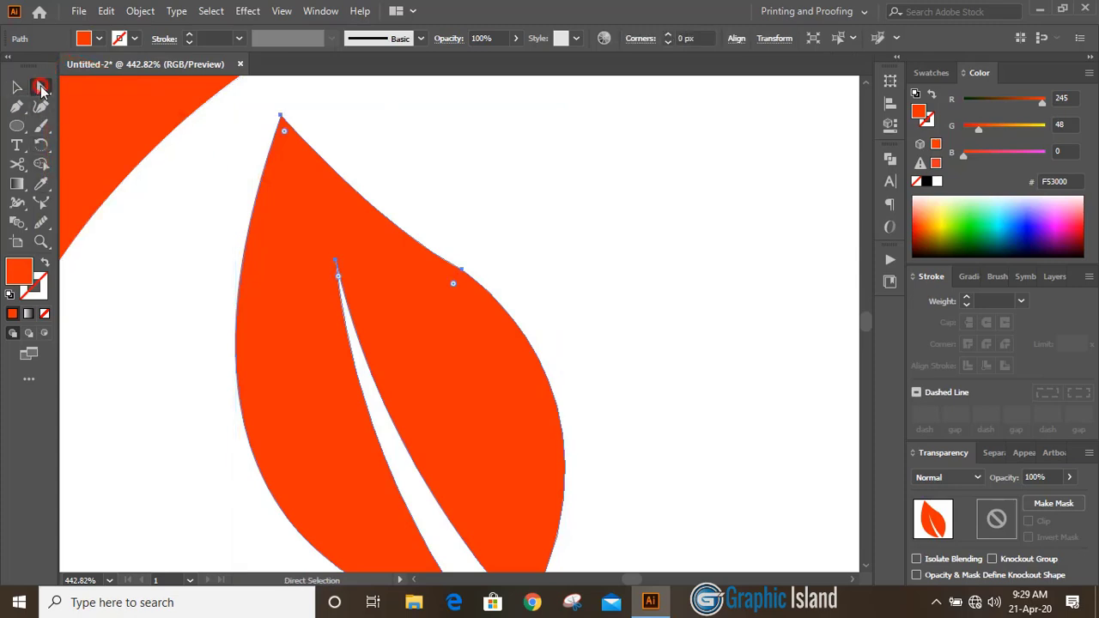
left_click(462, 272)
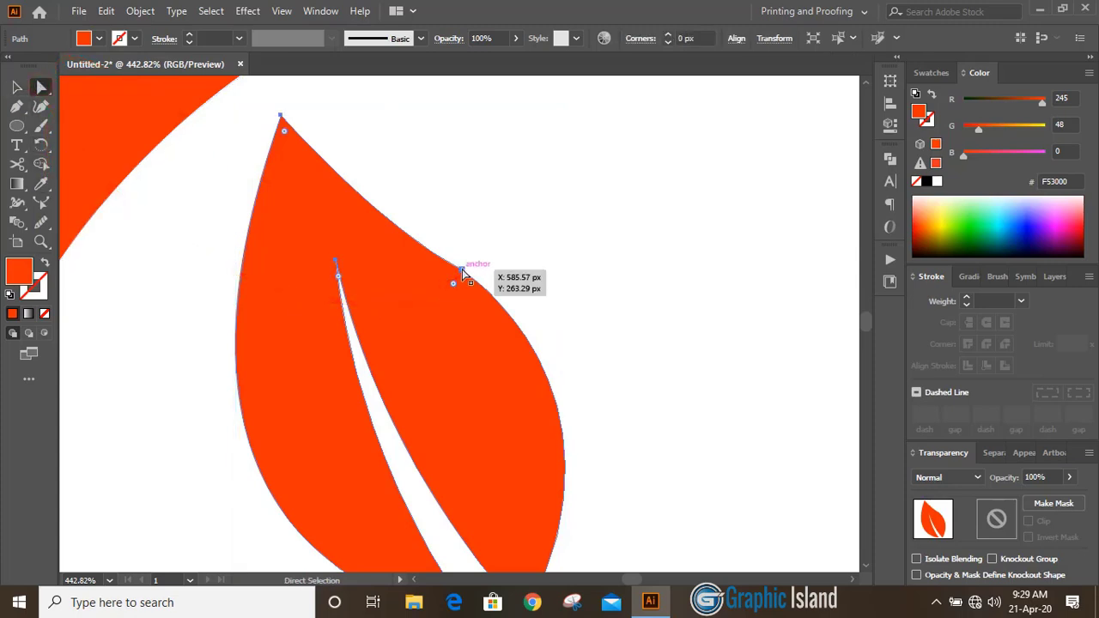
left_click_drag(453, 286, 182, 528)
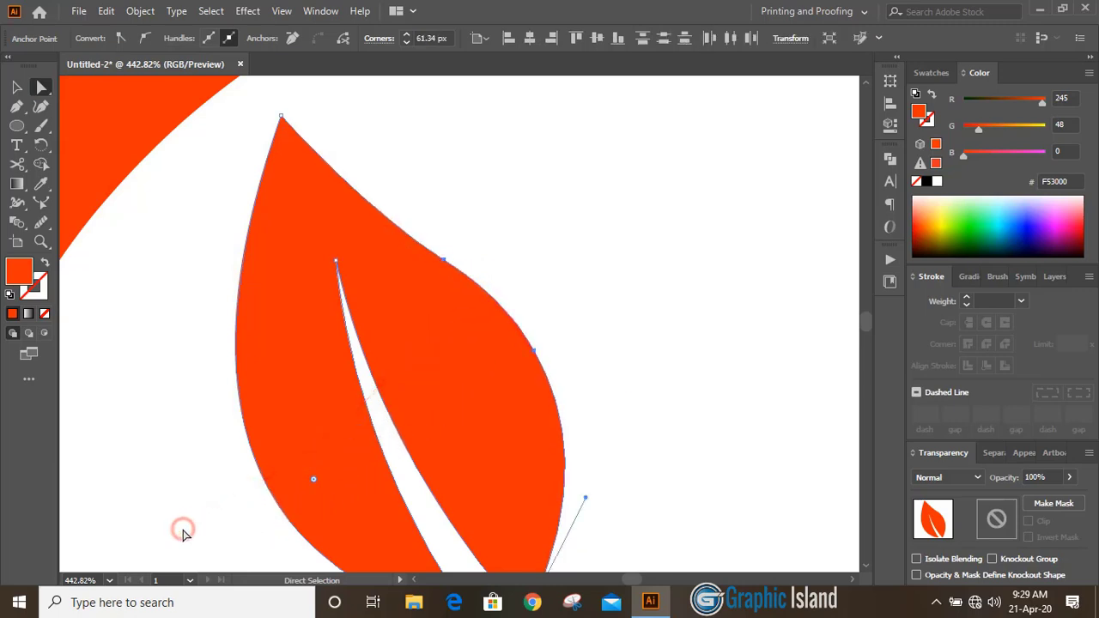
left_click(17, 87)
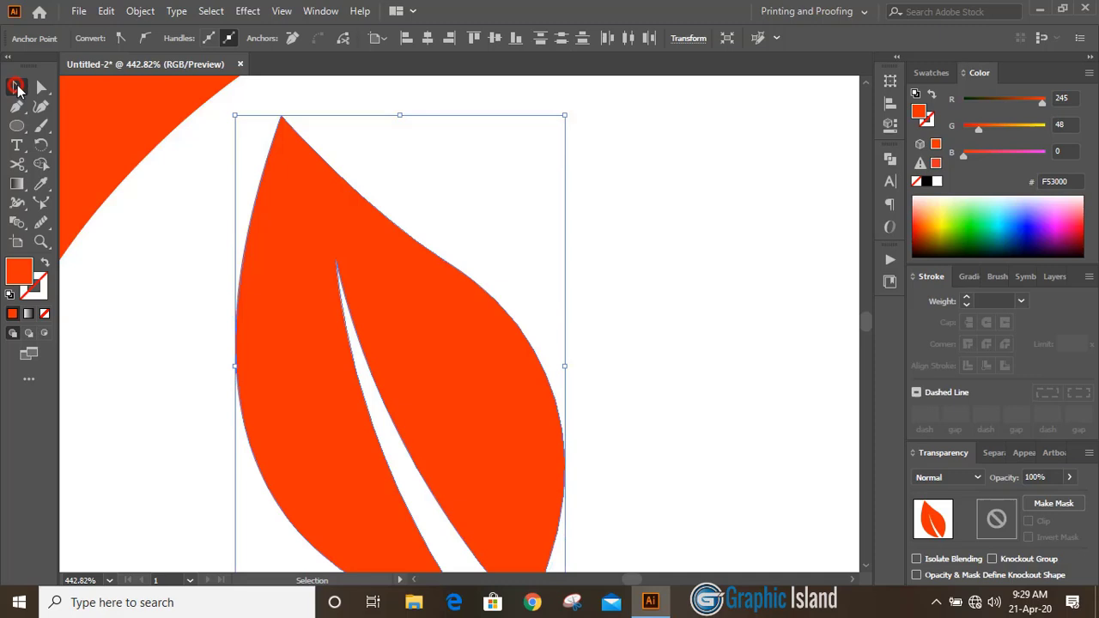
left_click(512, 220)
key("ctrl+minus")
key("ctrl+minus")
key("ctrl+minus")
key("ctrl+minus")
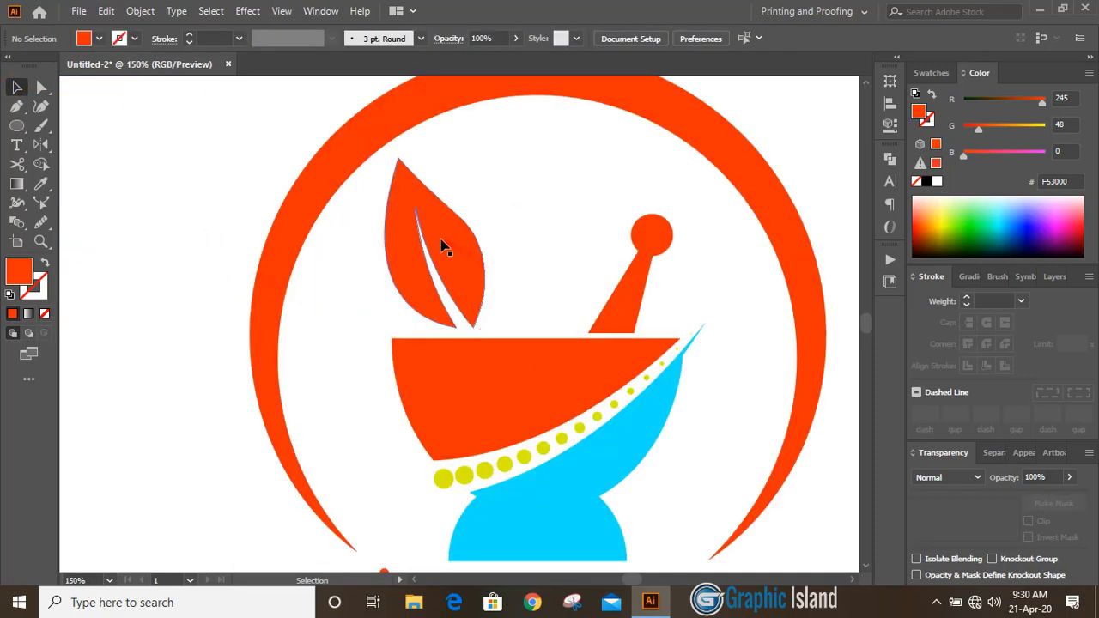
- Place a copy of the leaf just to its right and reflect the copy across the vertical axis
key("alt")
left_click_drag(442, 244, 544, 238)
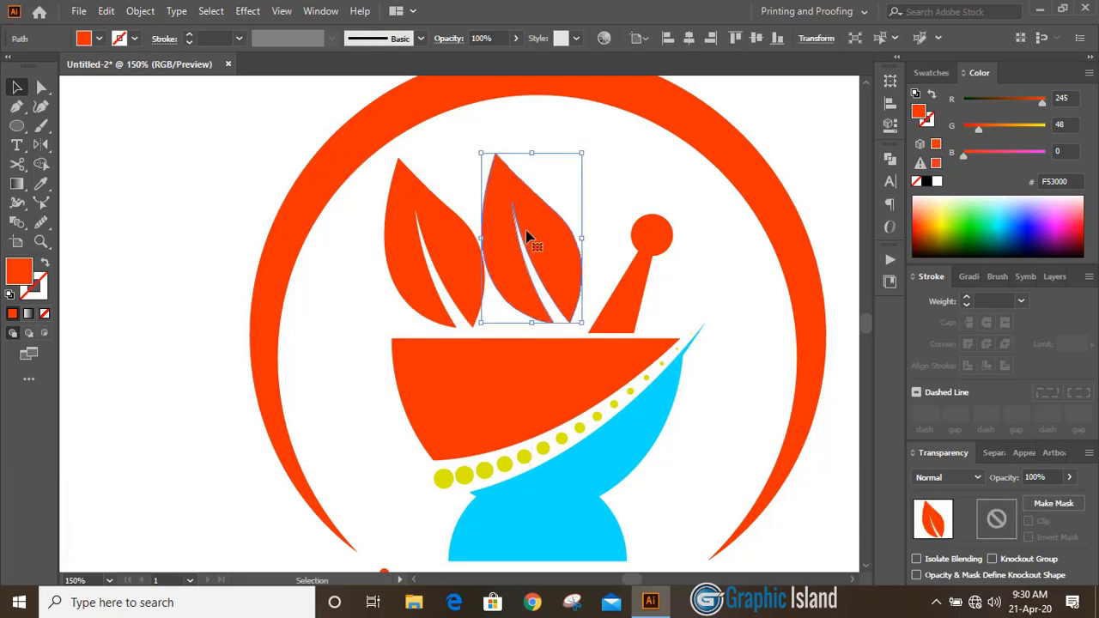
left_click(40, 144)
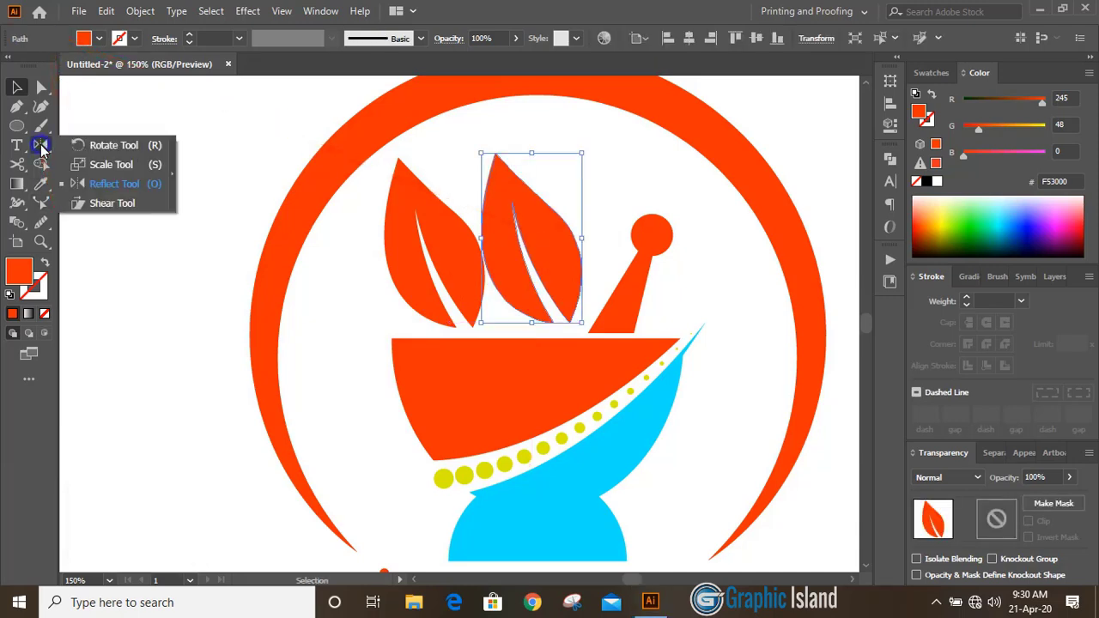
left_click(129, 187)
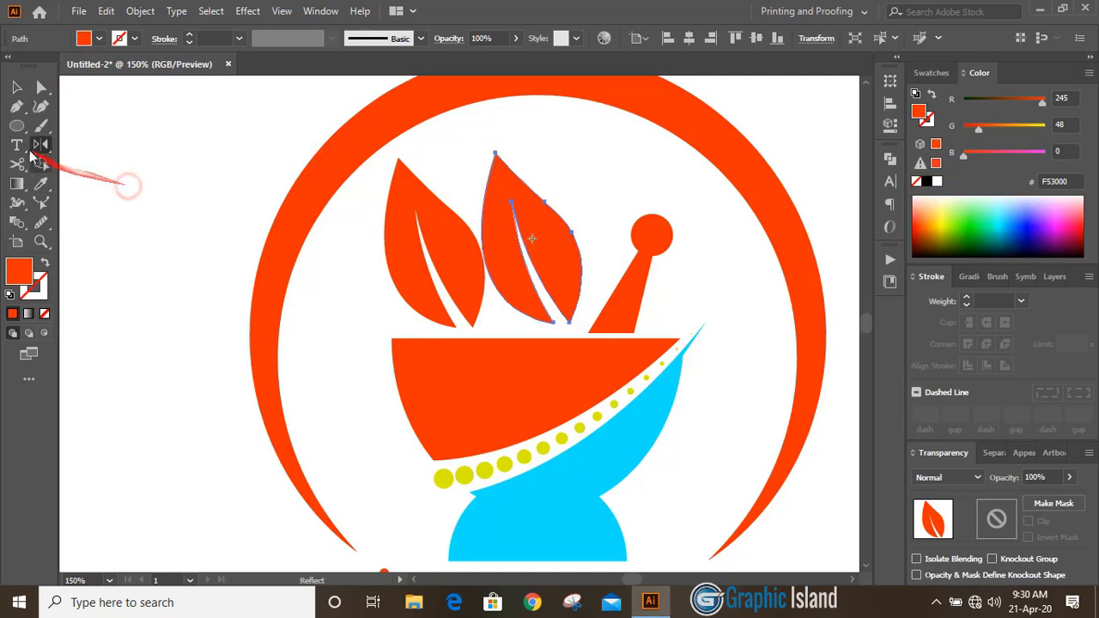
double_click(41, 145)
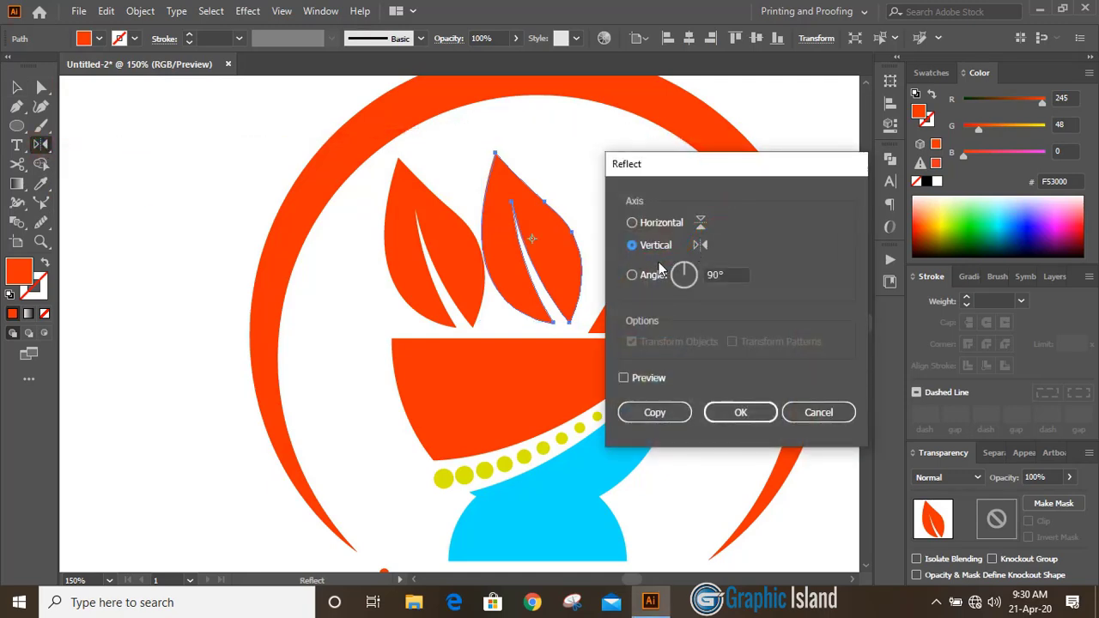
left_click(742, 414)
left_click(742, 412)
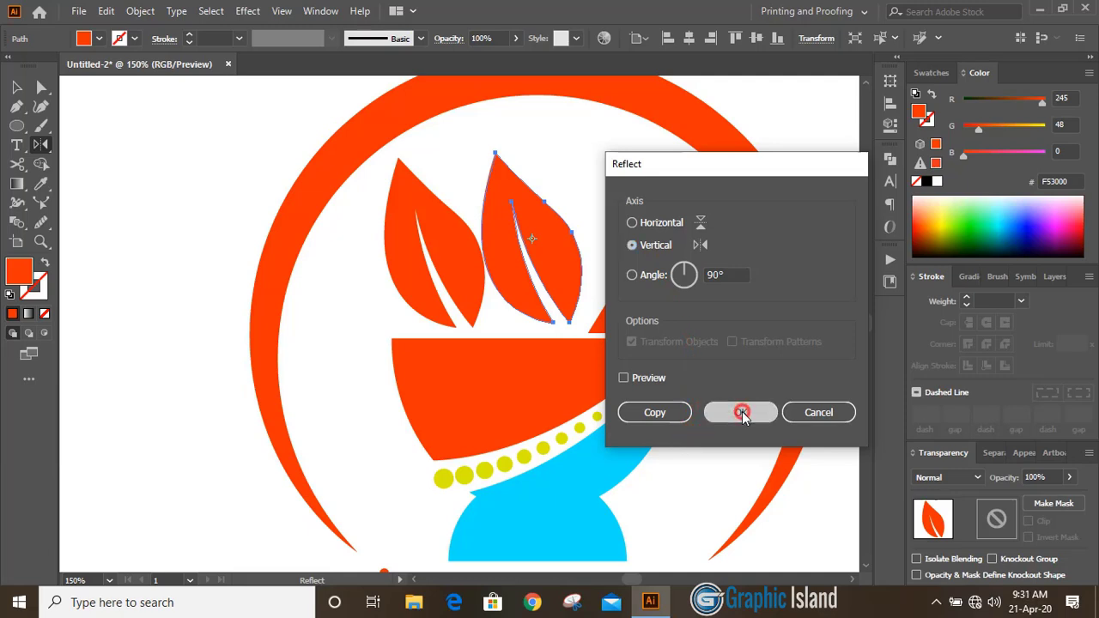
left_click(15, 88)
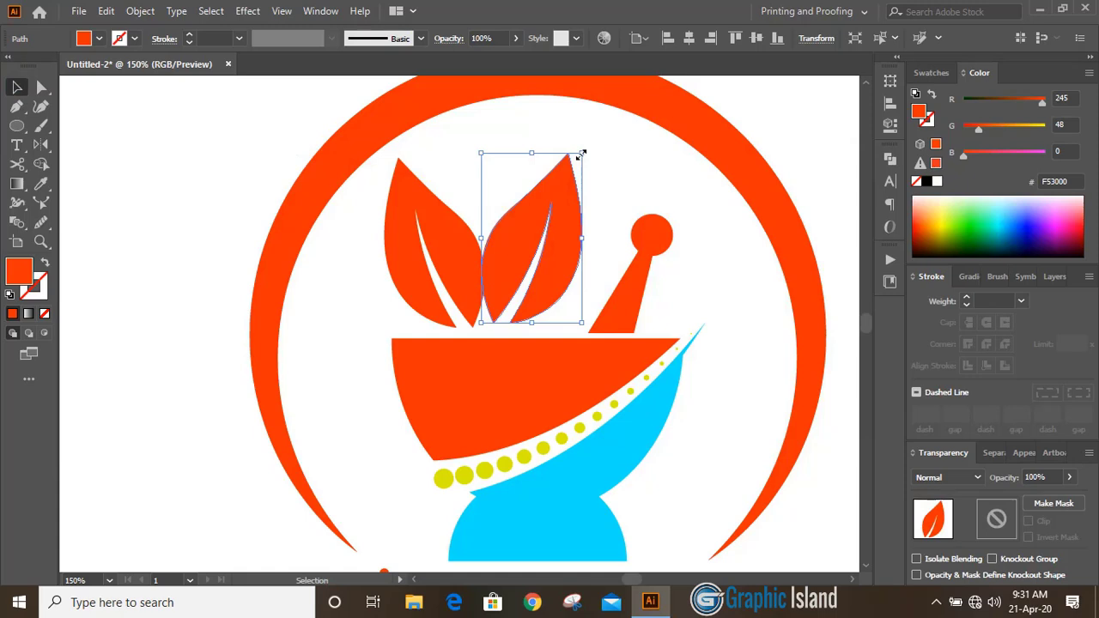
- Scale the mirrored leaf down to about two thirds and move it so it overlaps the large leaf's right edge
left_click_drag(582, 154, 551, 206)
left_click(574, 278)
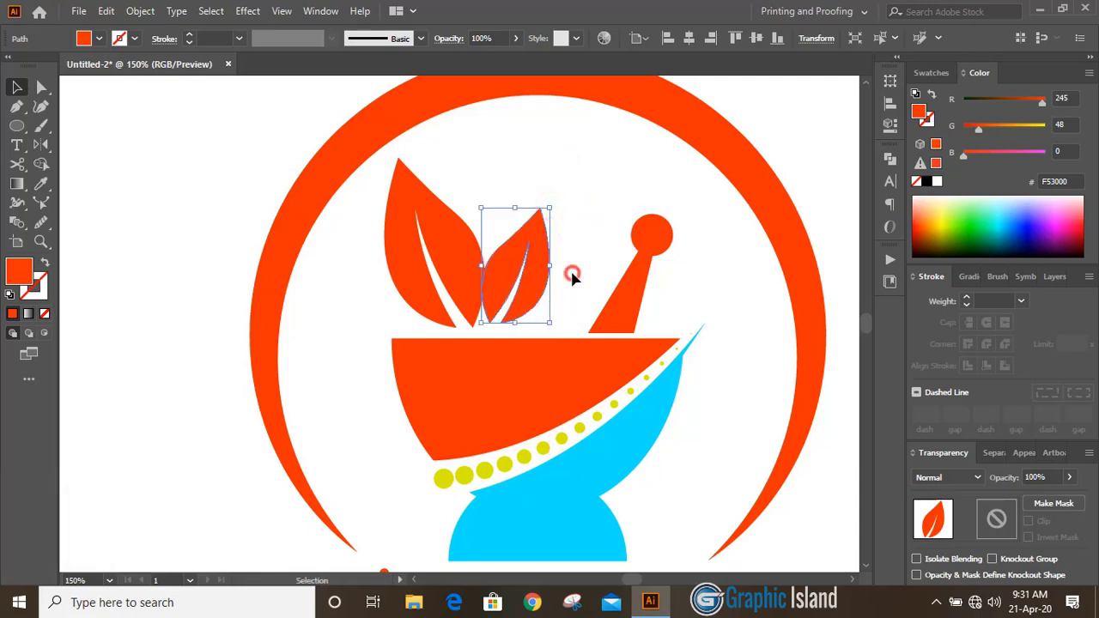
left_click_drag(541, 287, 528, 286)
left_click(576, 223)
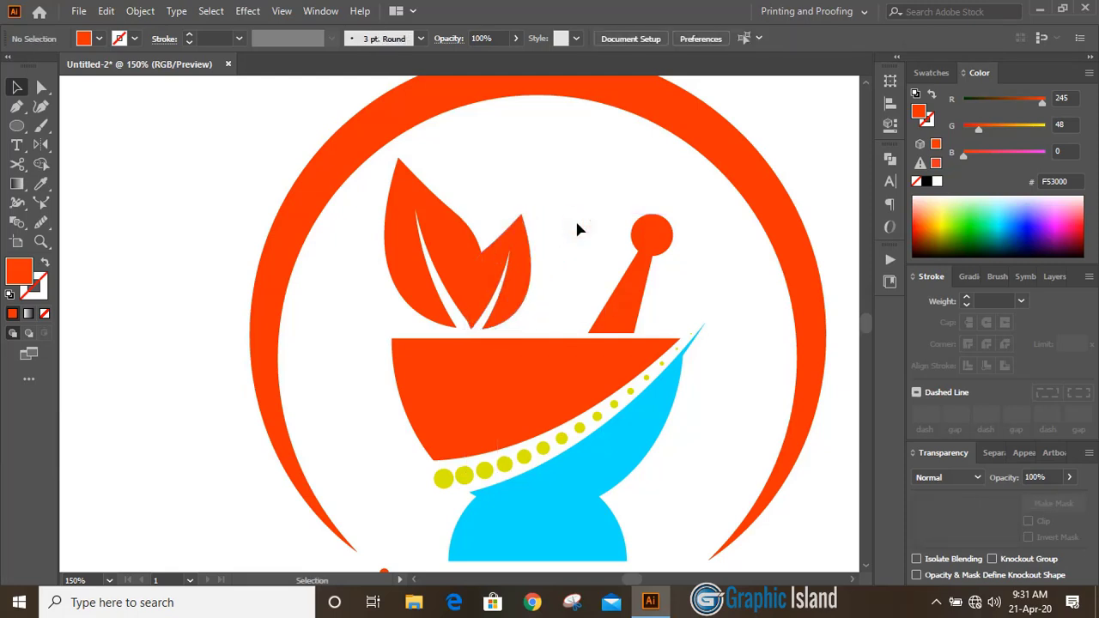
- Offset the large leaf's path outward by 4 px with miter joins
left_click(458, 239)
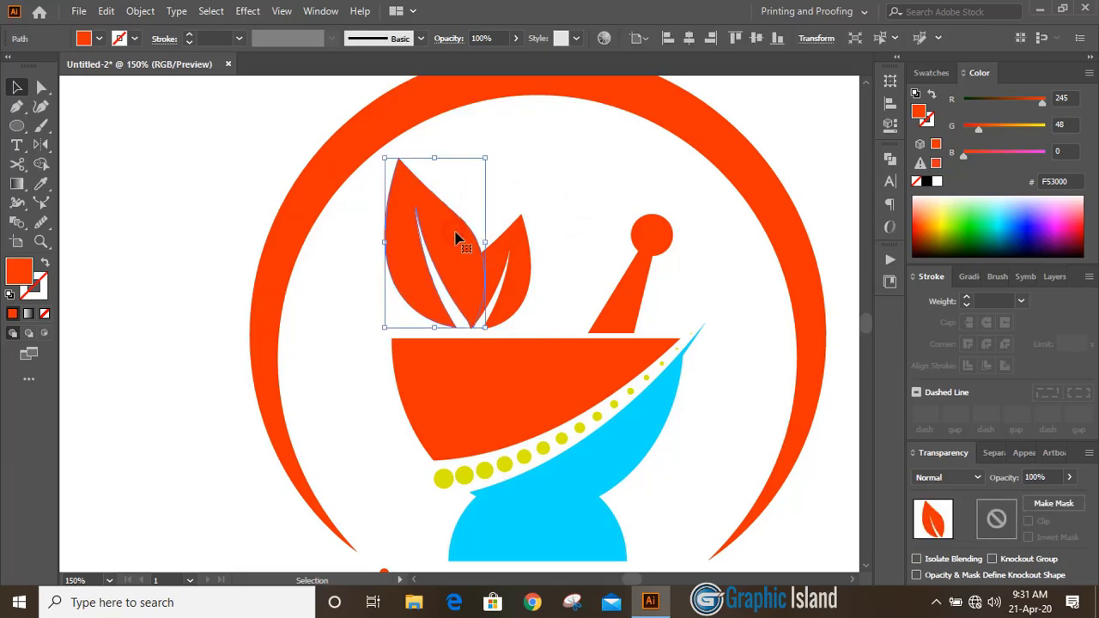
left_click(140, 11)
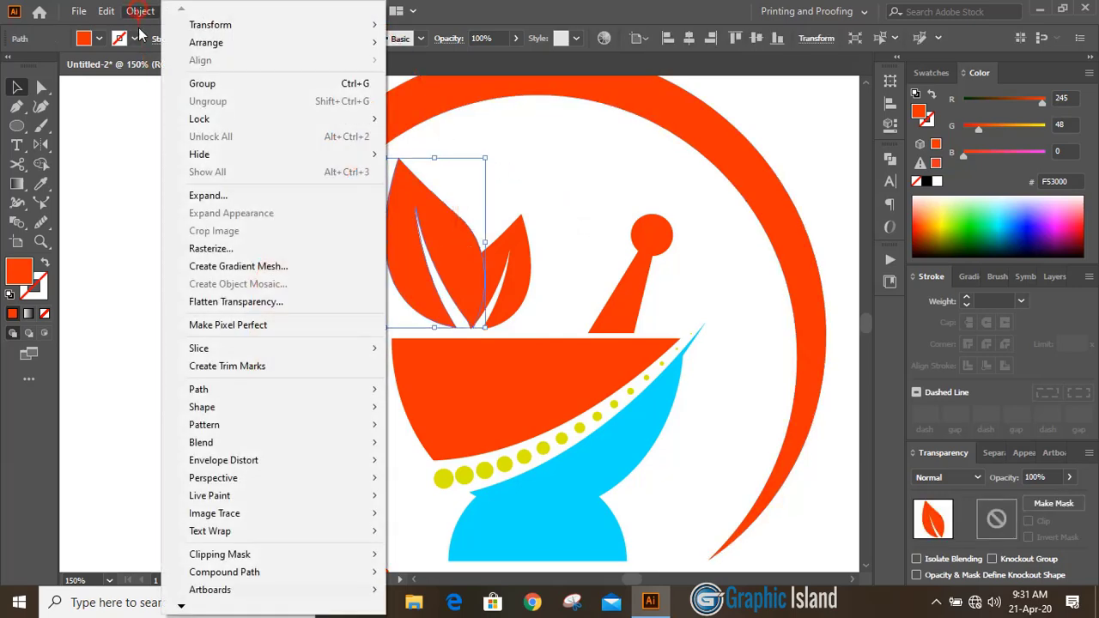
mouse_move(329, 393)
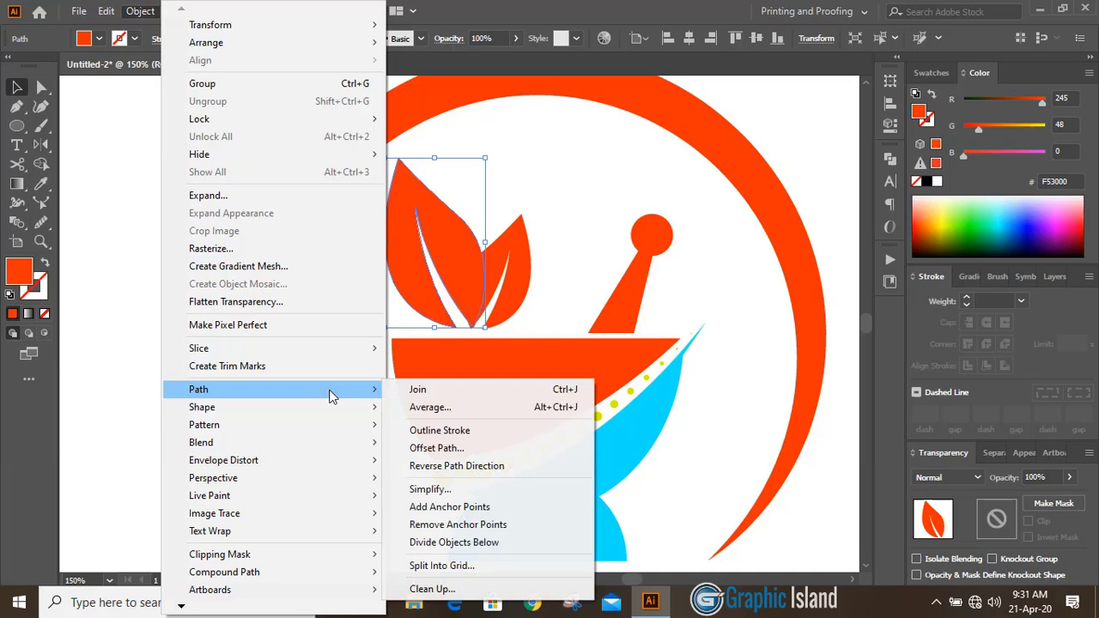
left_click(482, 449)
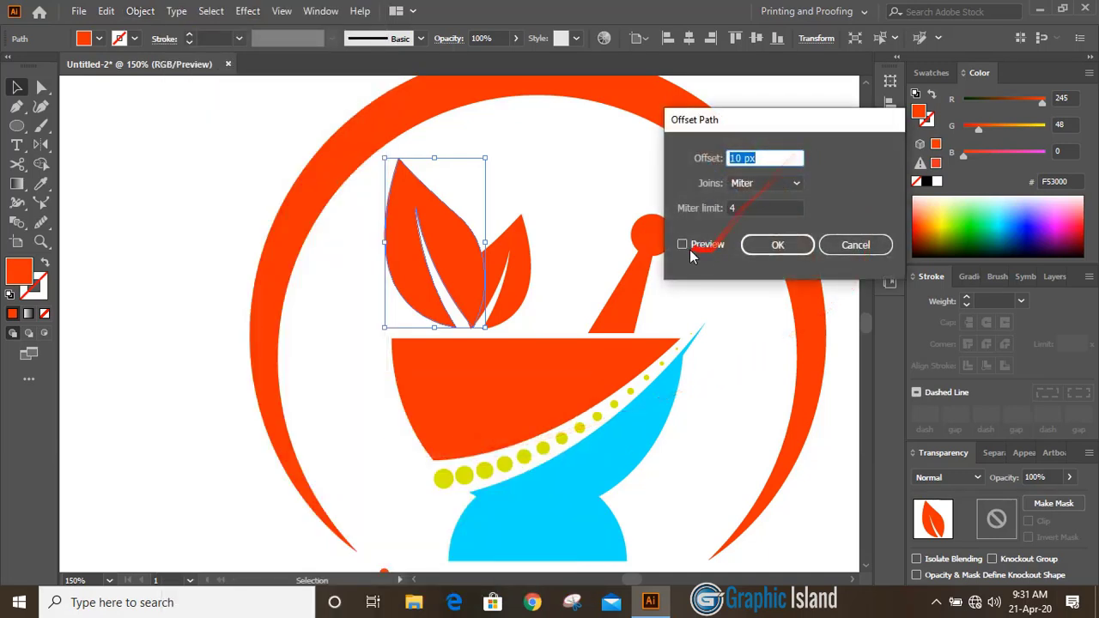
left_click(751, 156)
left_click(683, 246)
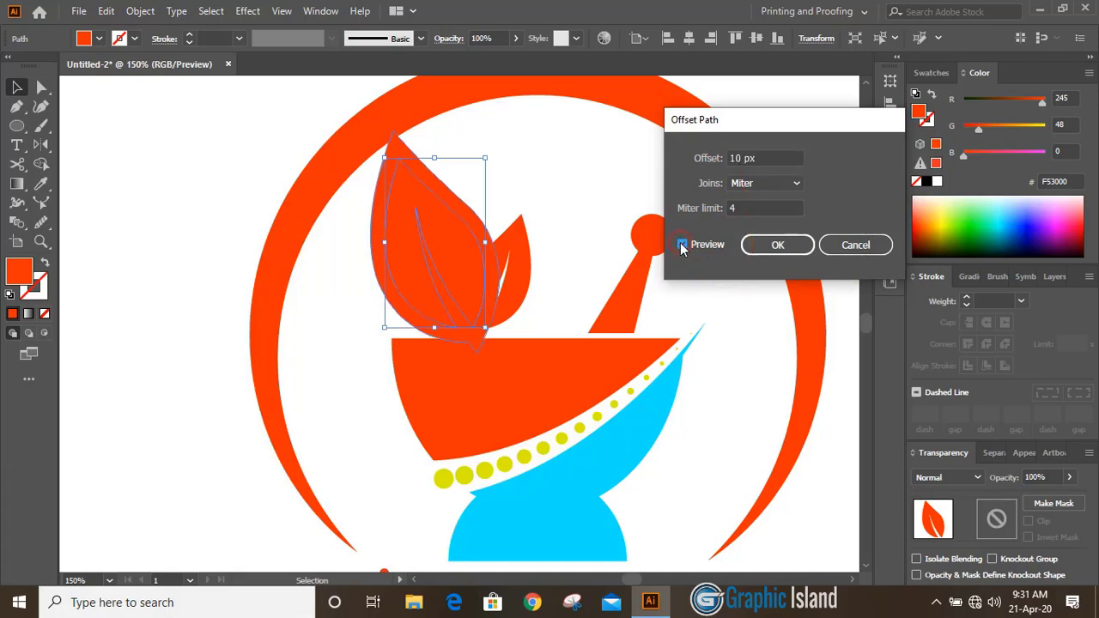
left_click(767, 158)
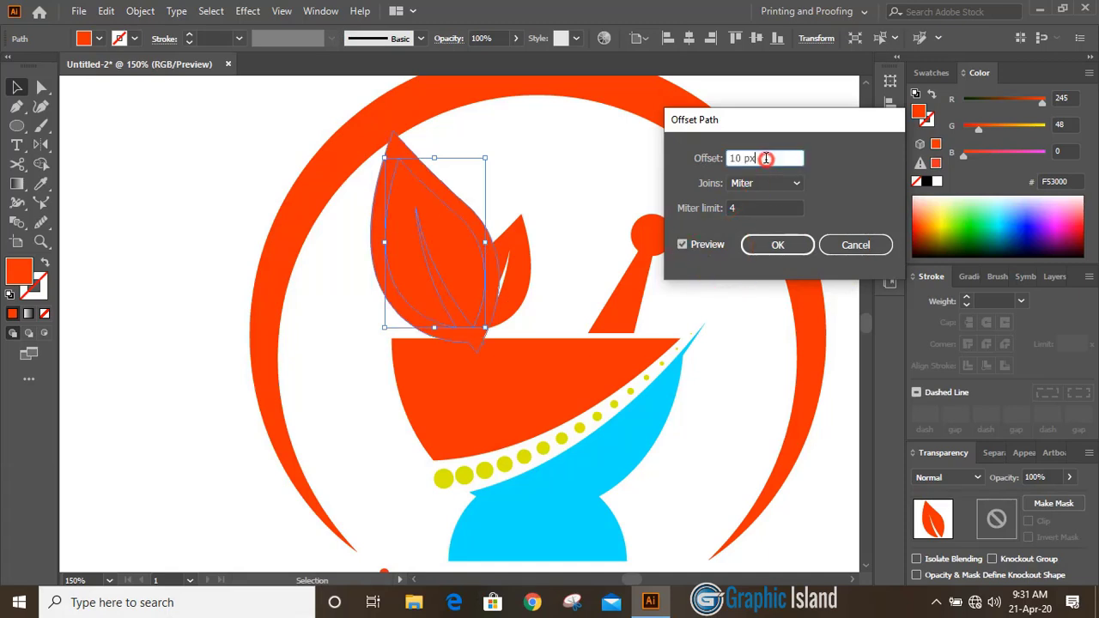
key("Down")
key("Down")
key("Down")
key("Down")
key("Down")
key("Down")
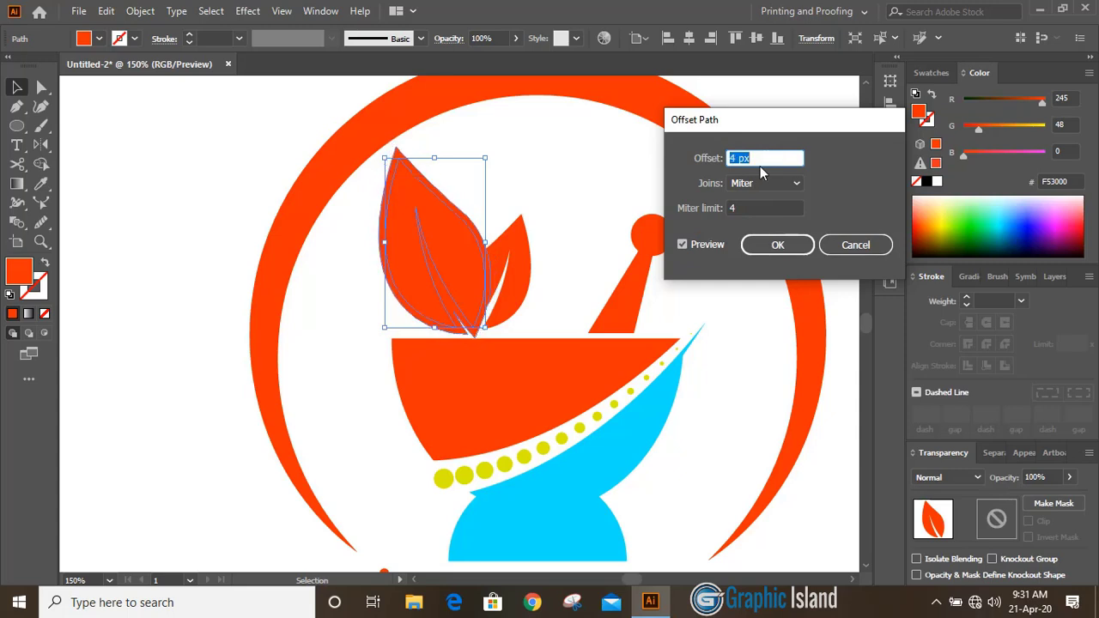
key("Down")
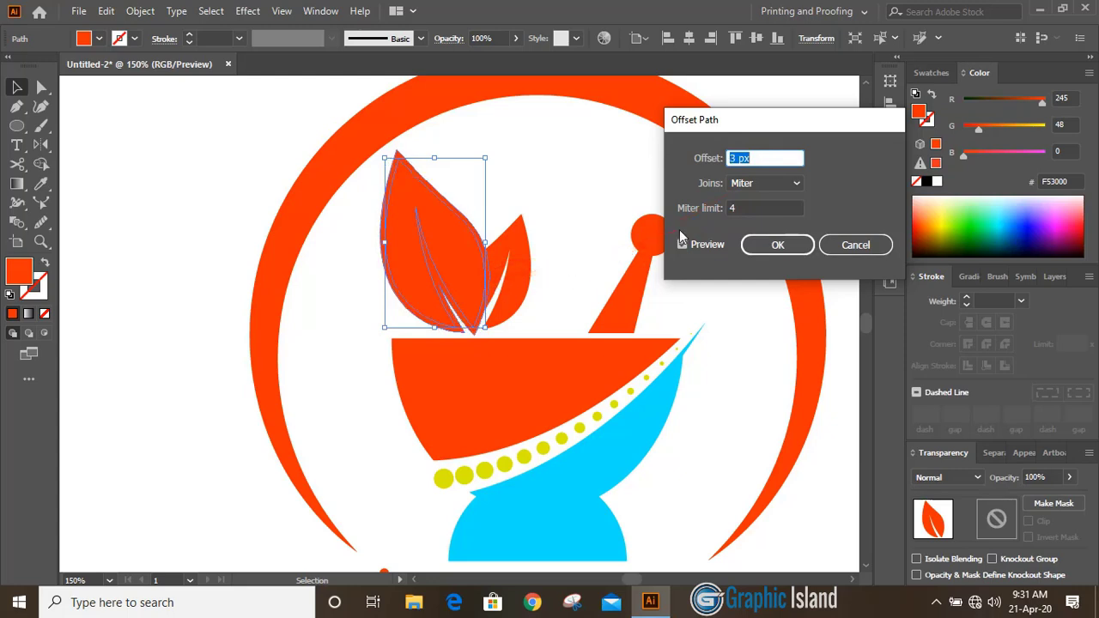
key("Up")
left_click(780, 246)
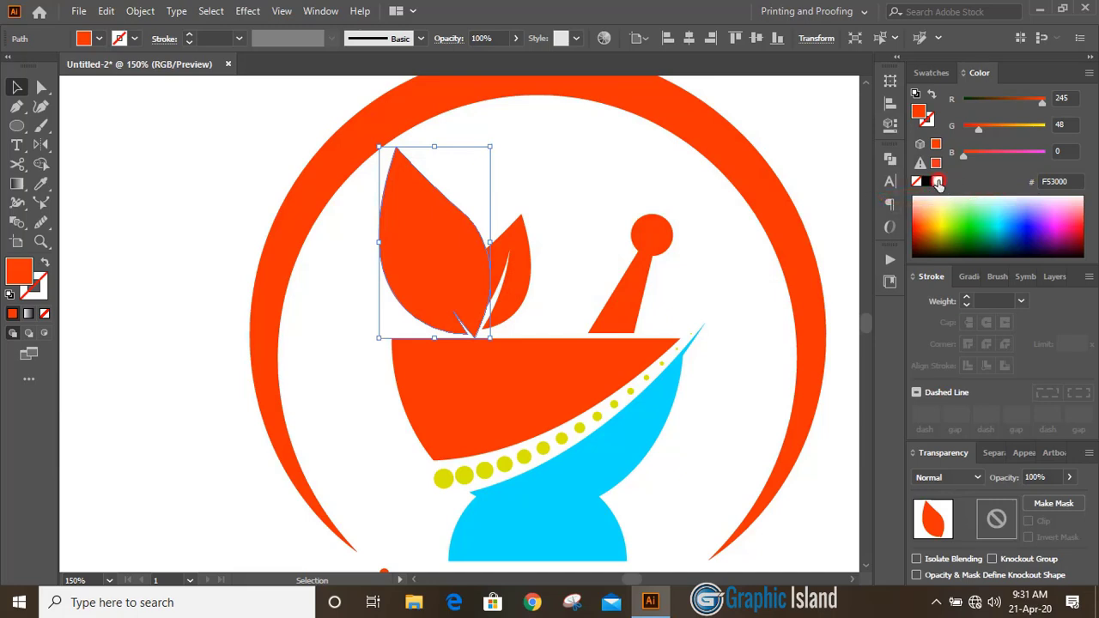
- Fill the large leaf's offset outline with white and arrange it together with the leaf in front of the small leaf
left_click(939, 182)
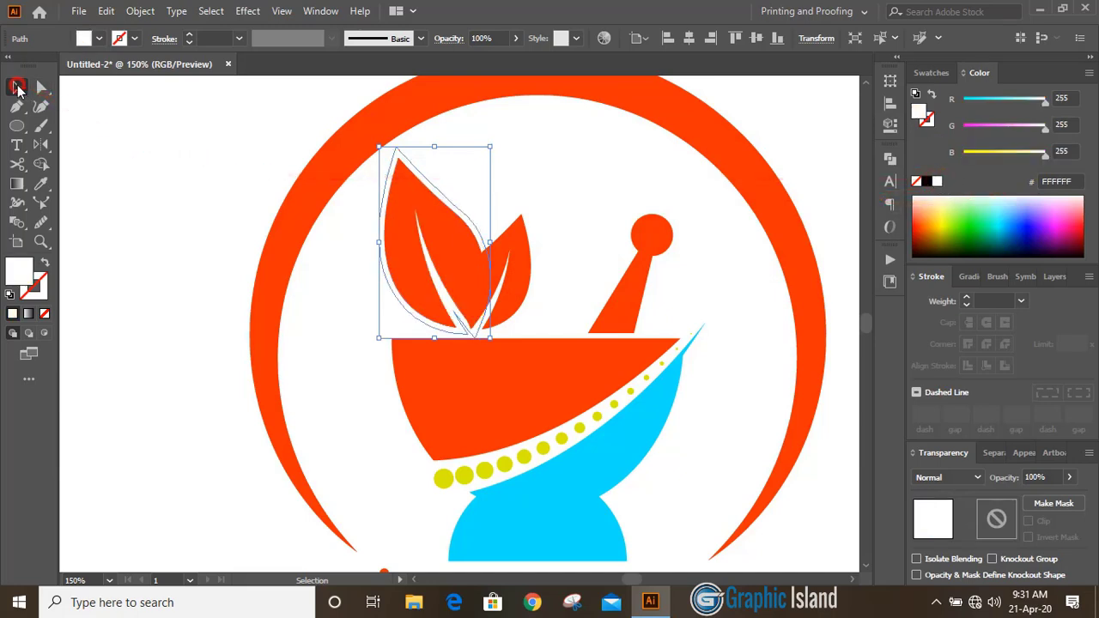
left_click(255, 237)
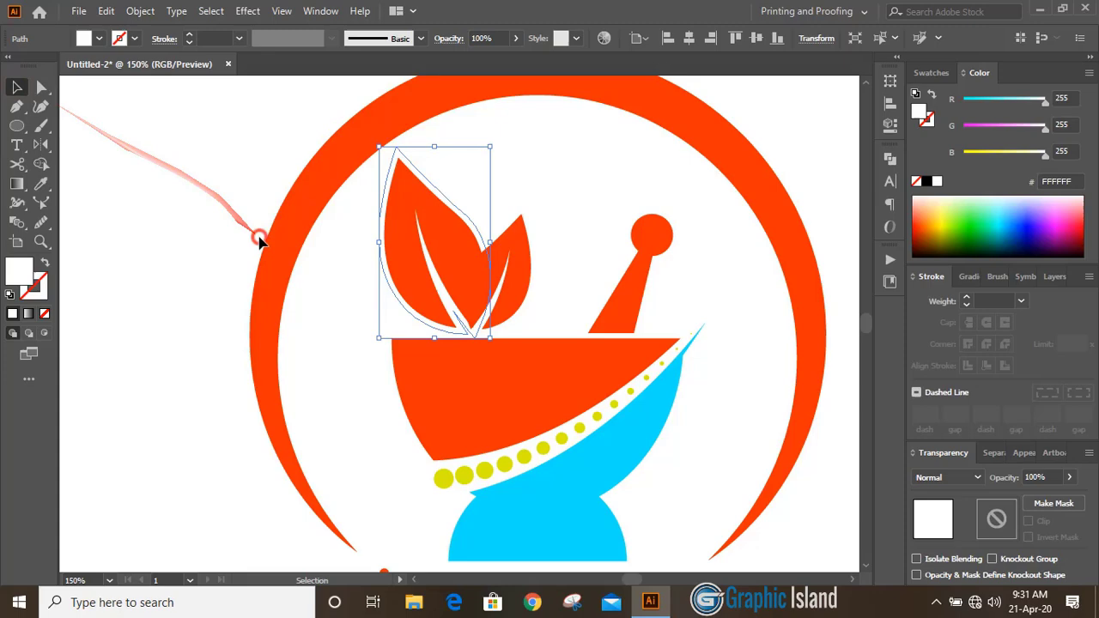
left_click(422, 246)
right_click(444, 220)
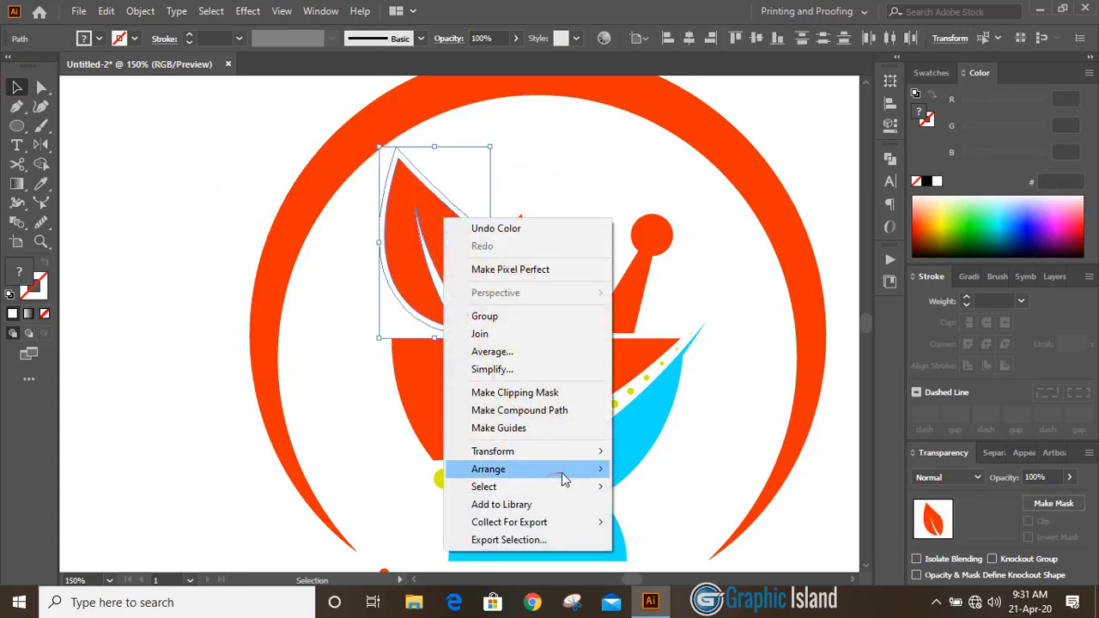
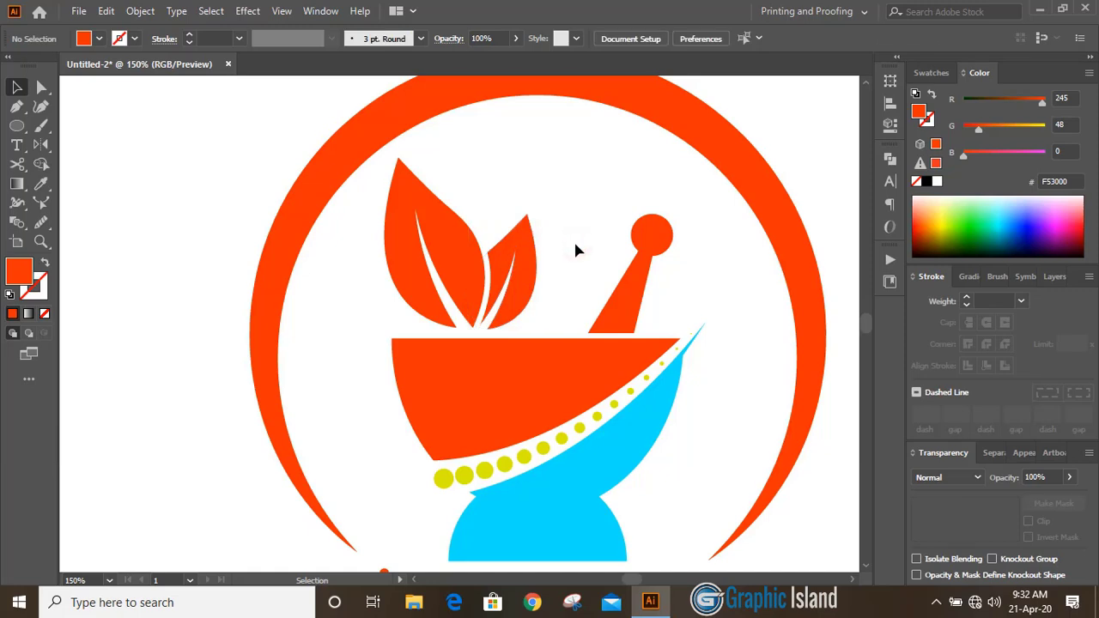
- Subtract the white offset outline from the small leaf with Minus Front, leaving an even gap between the two leaves
left_click(487, 229)
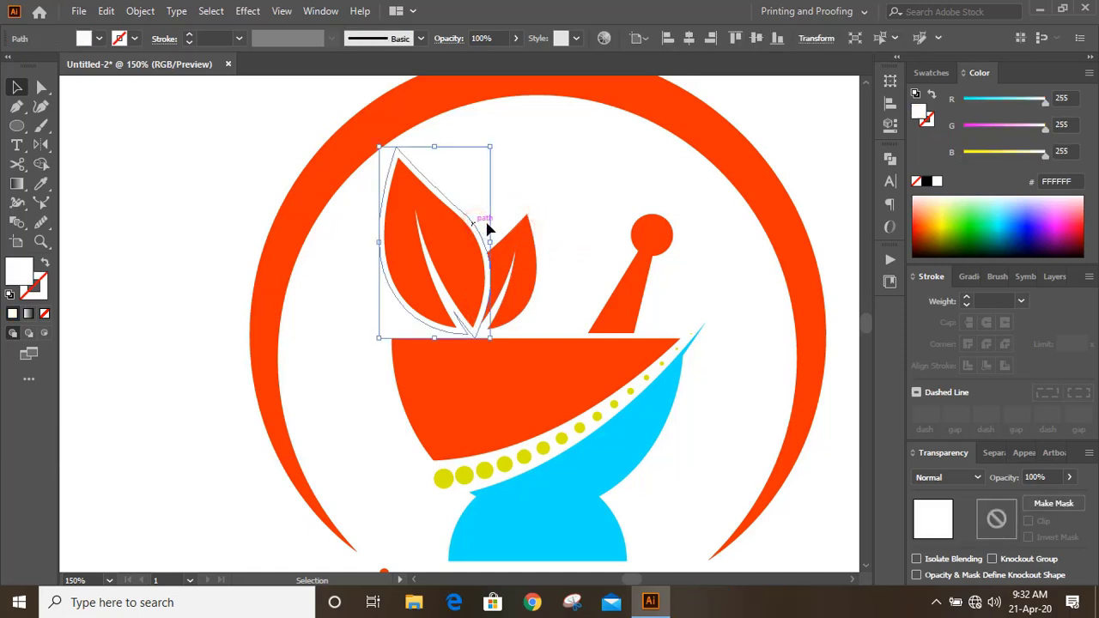
left_click(534, 242, "shift")
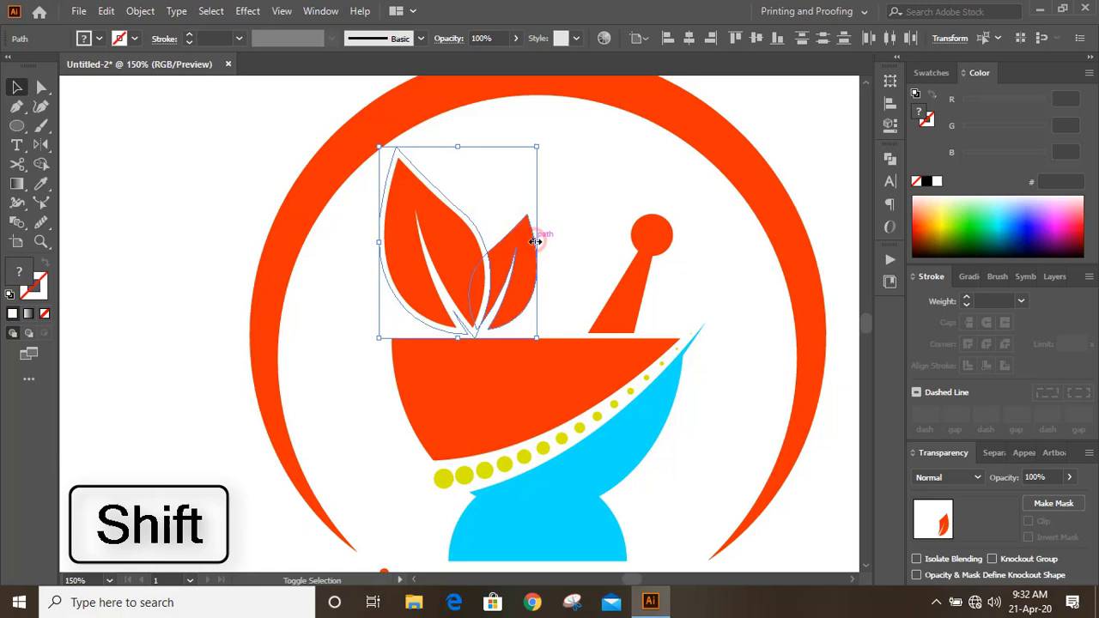
left_click(890, 160)
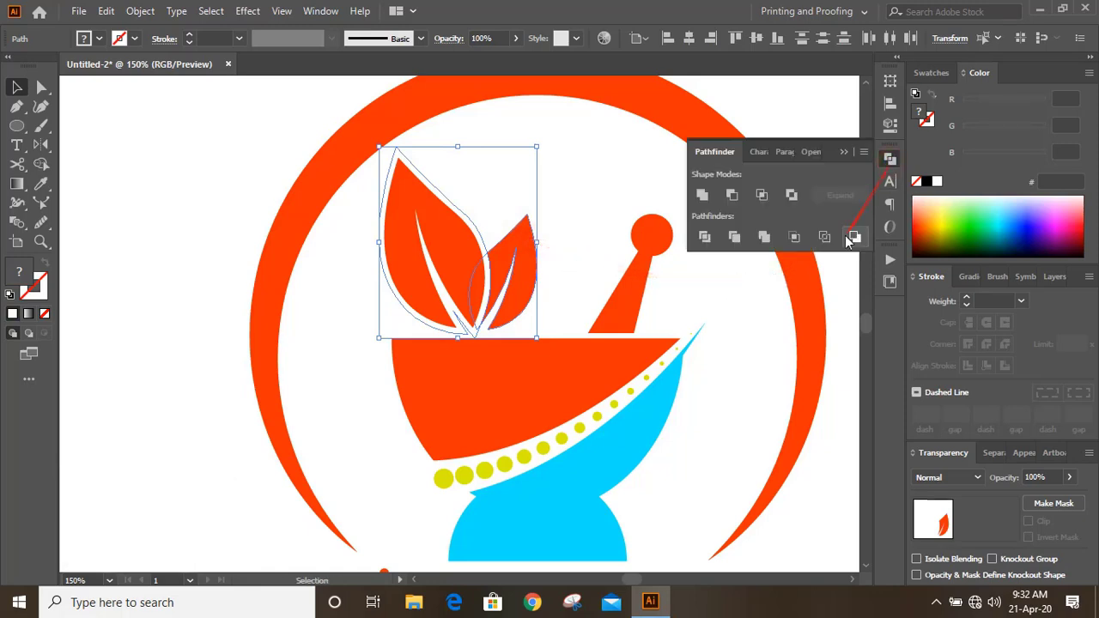
left_click(732, 196)
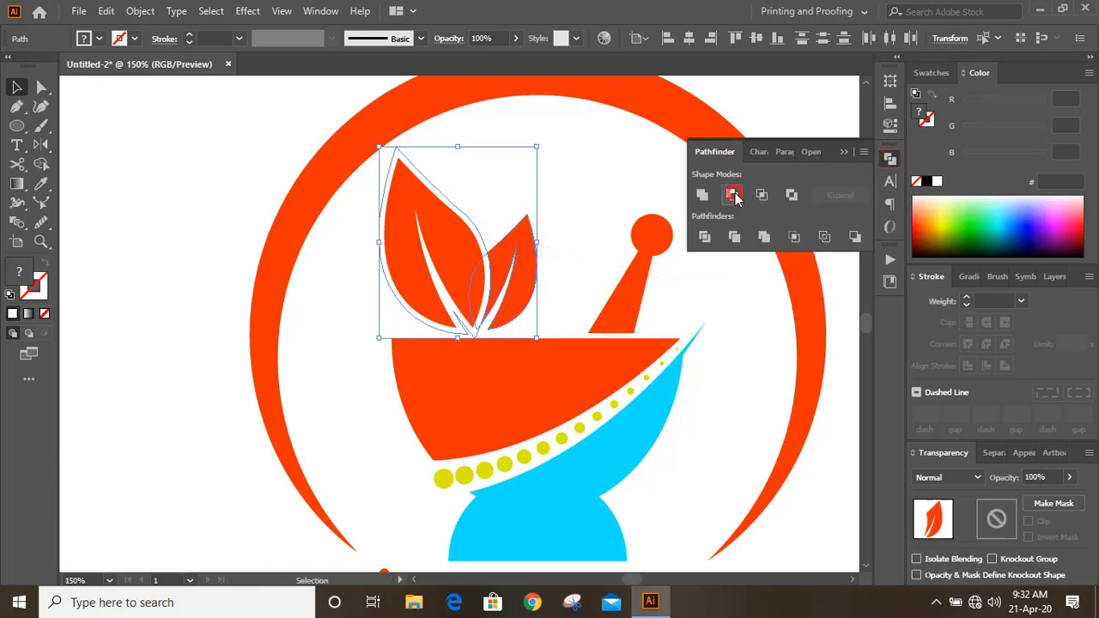
left_click(846, 152)
left_click(591, 172)
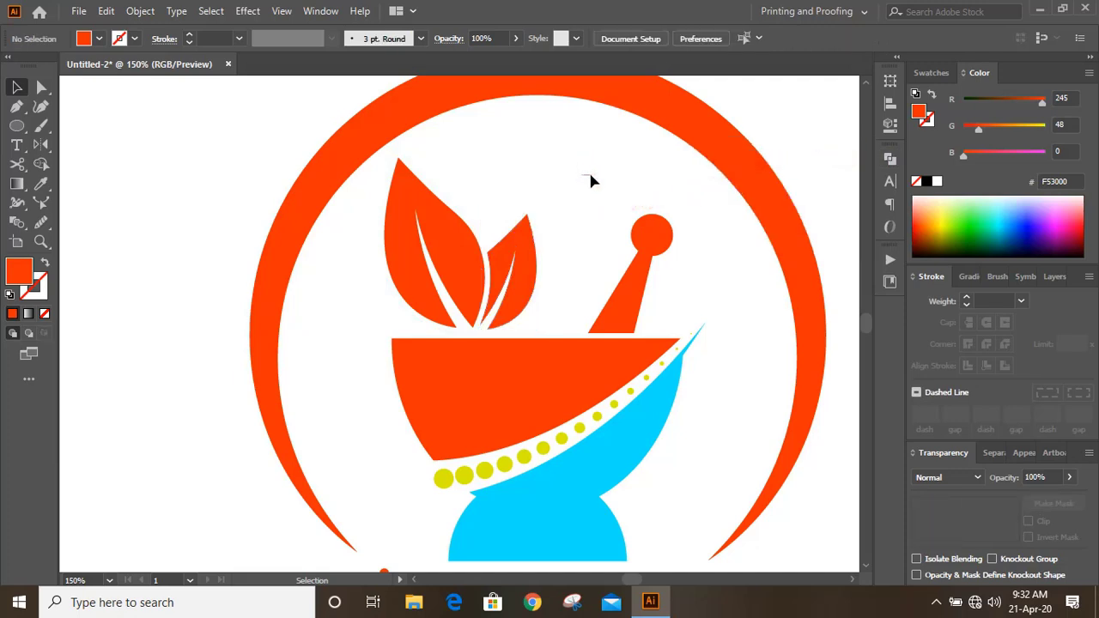
- Move both leaves right, close to the pestle, and scale them up by about 15% above the bowl
left_click_drag(363, 207, 569, 285)
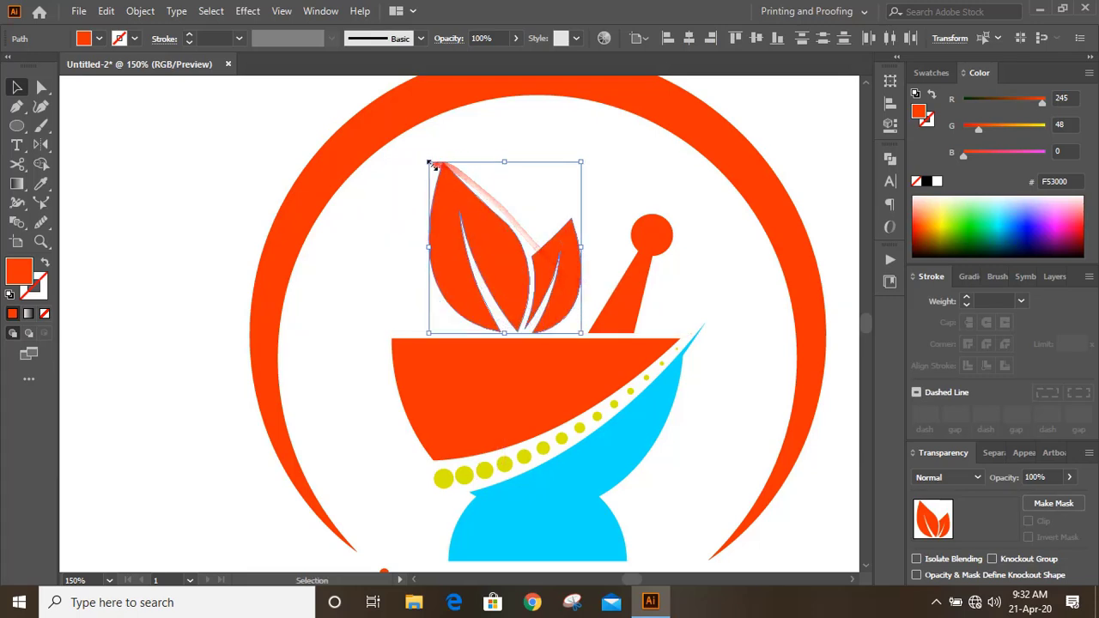
left_click_drag(428, 162, 405, 135)
left_click(646, 176)
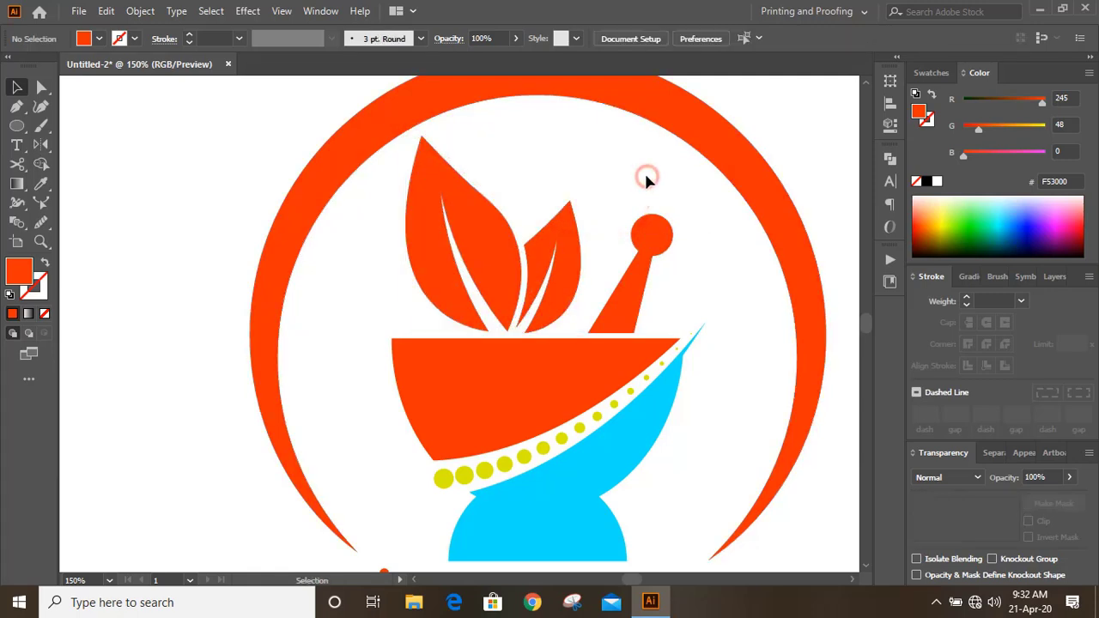
- Scale the whole mortar, including its dotted curve and blue base, down proportionally to about 82%
scroll(375, 311, "down", 2)
left_click_drag(498, 387, 679, 467)
left_click_drag(695, 288, 687, 283)
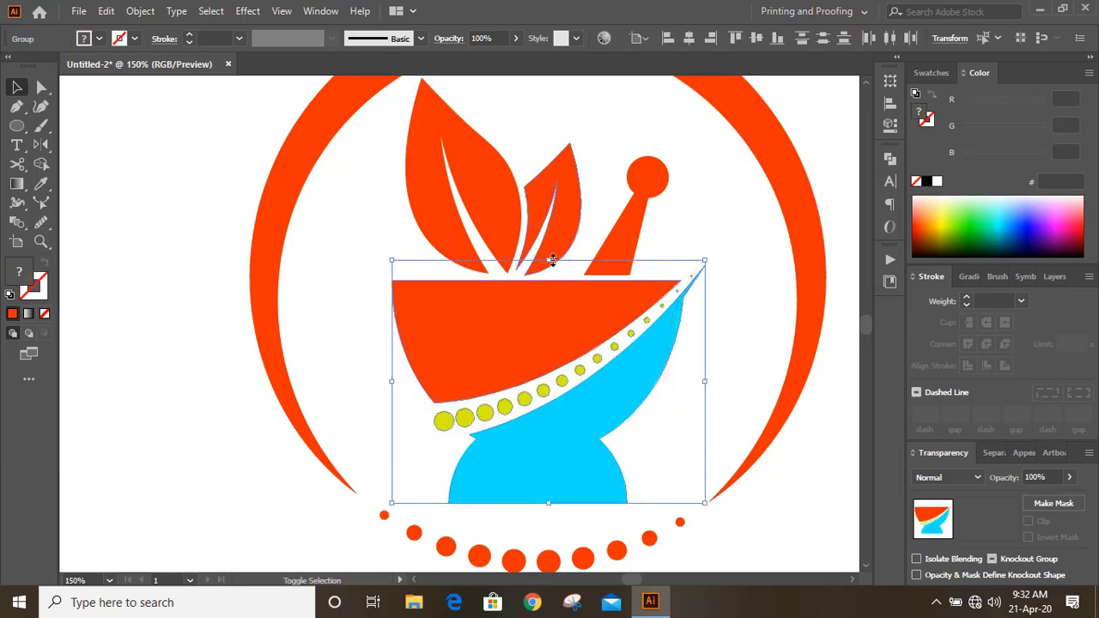
left_click_drag(552, 261, 552, 304)
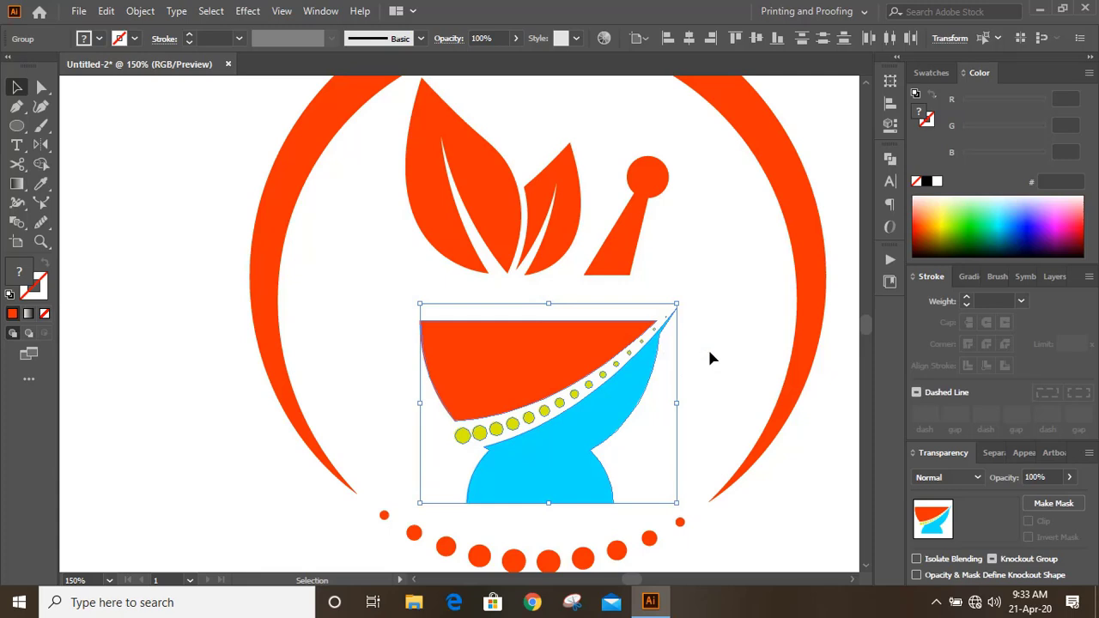
left_click(713, 289)
- Enlarge the leaves and pestle together so they sit just above the bowl's rim and fit inside the arc
left_click_drag(444, 196, 669, 276)
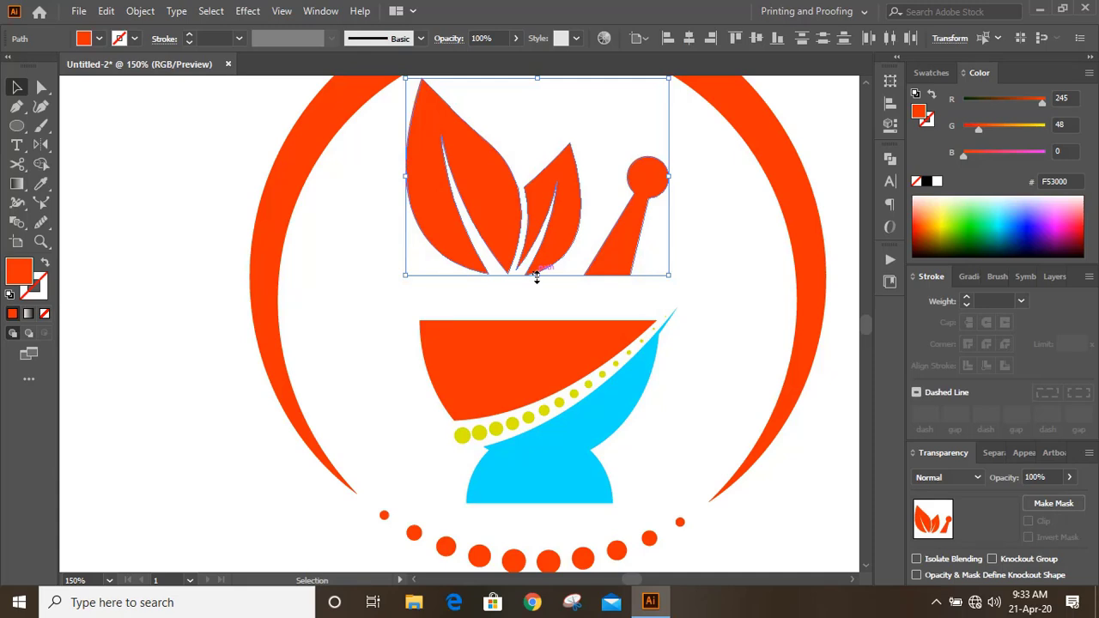
left_click_drag(537, 276, 539, 315)
scroll(721, 335, "up", 1)
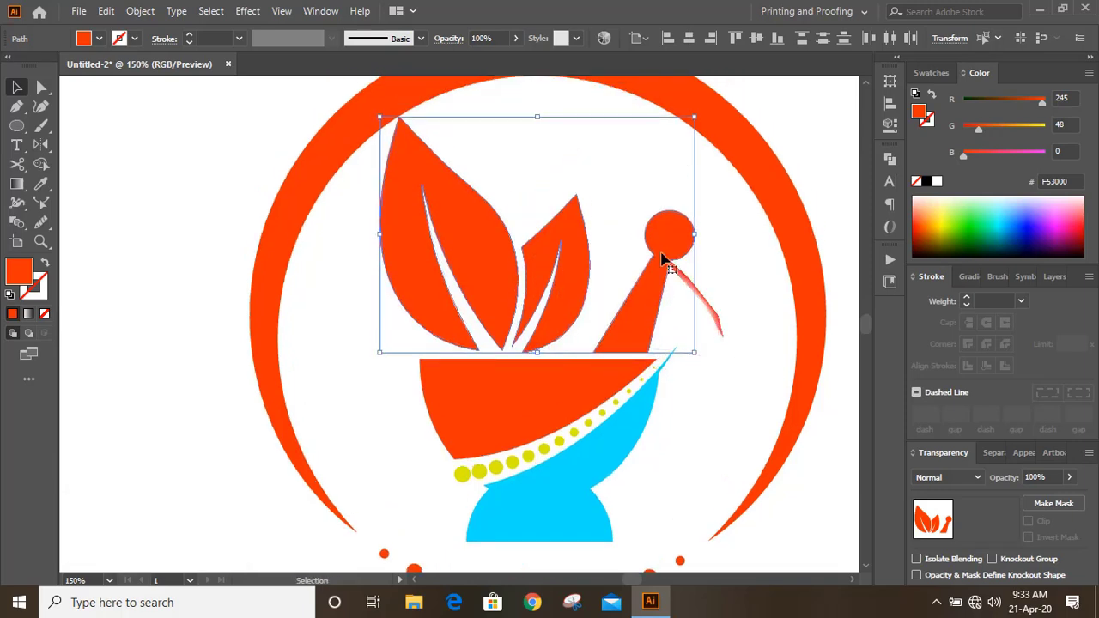
left_click_drag(536, 119, 537, 128)
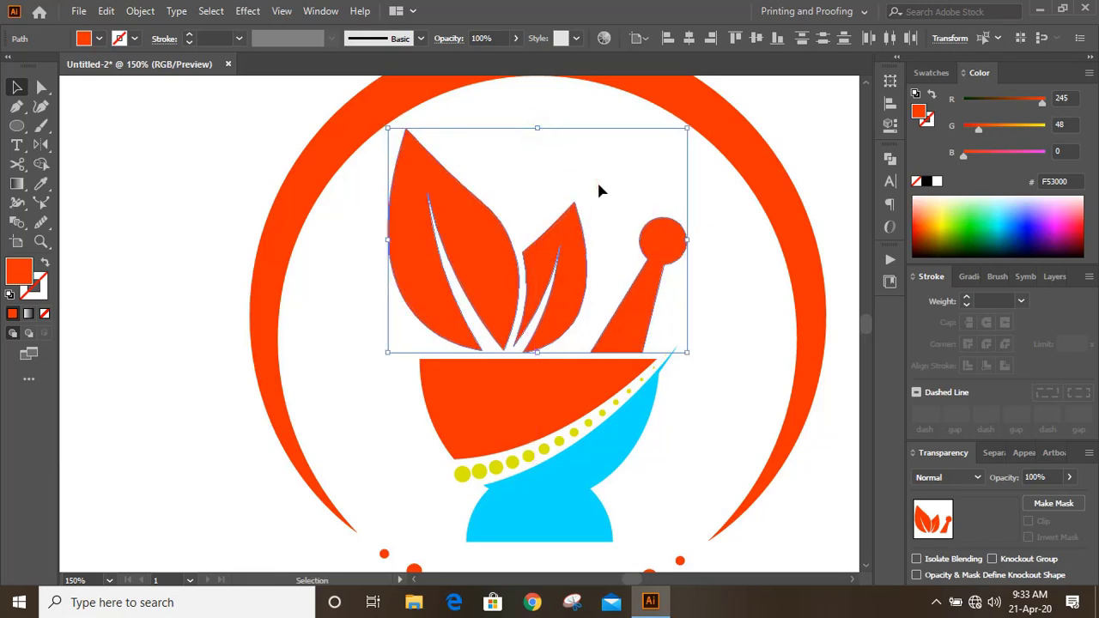
left_click(599, 189)
- Nudge both leaves right so the small leaf slightly overlaps the pestle and the pair centres over the bowl
left_click_drag(370, 230, 592, 288)
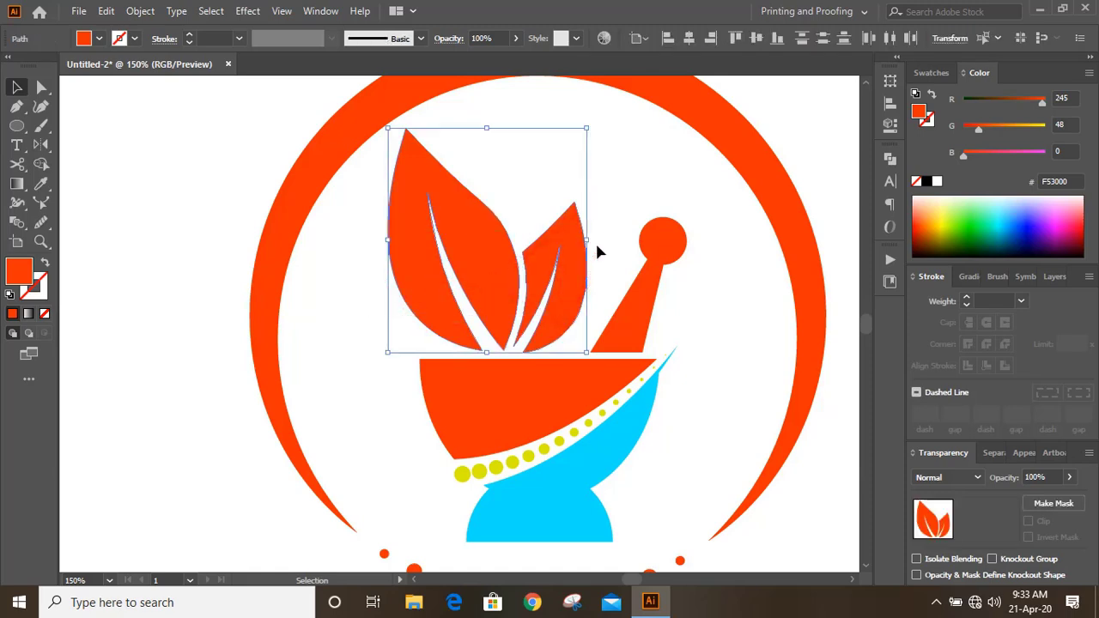
key("Right")
key("Right")
key("Right")
key("Right")
key("Right")
key("Right")
key("Right")
key("Right")
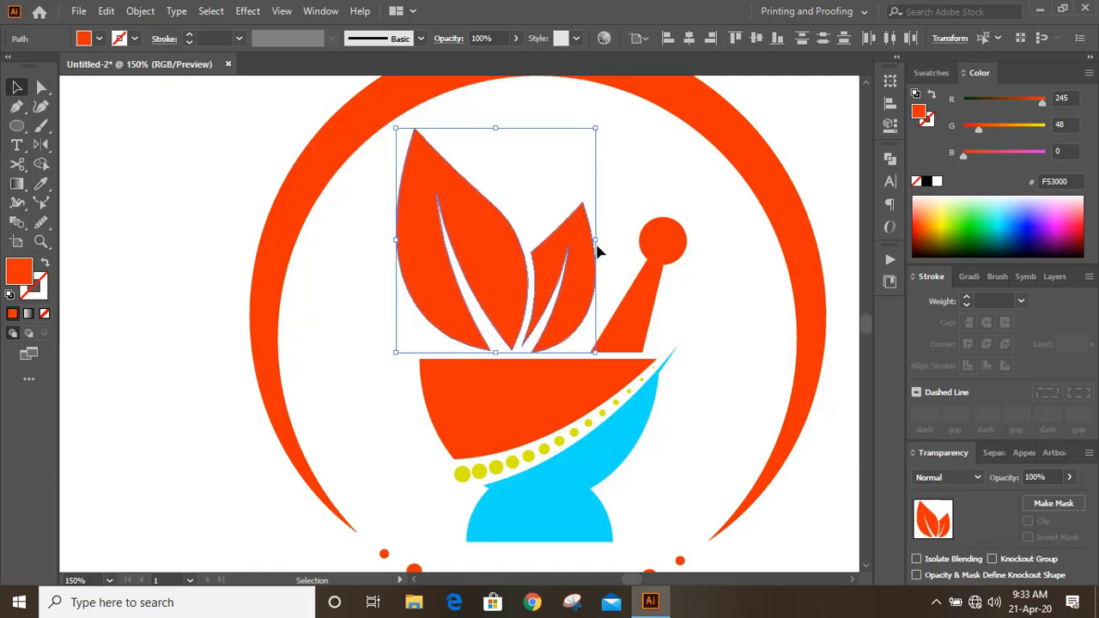
key("Right")
key("Right")
key("Right")
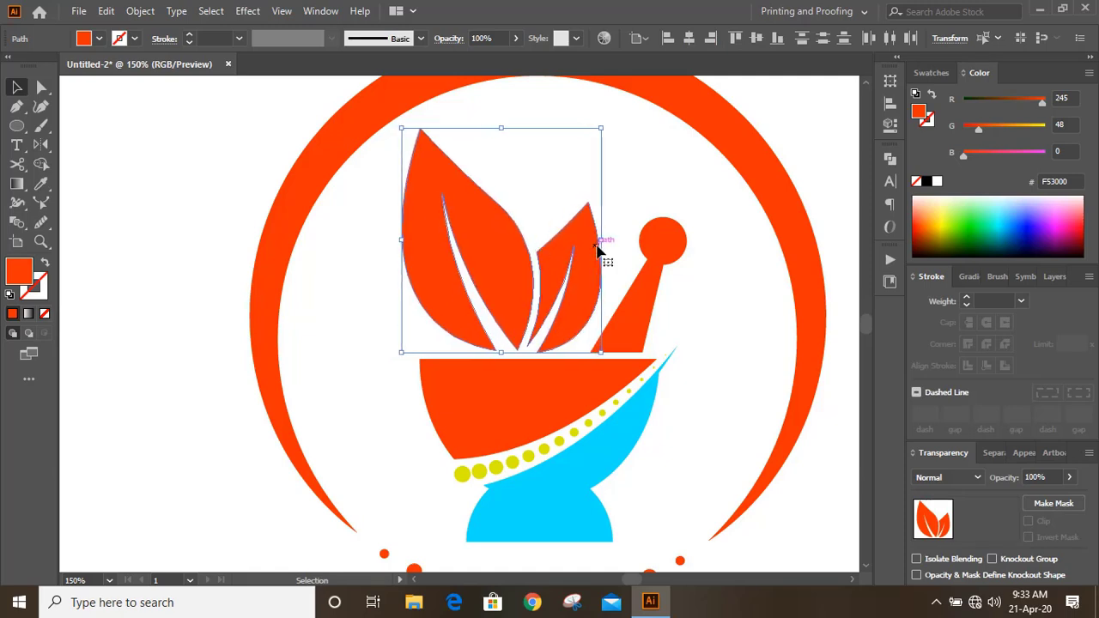
left_click(734, 397)
- Recolour the surrounding tapered arc with the light green swatch R=140 G=198 B=63
key("ctrl+minus")
scroll(767, 440, "up", 1)
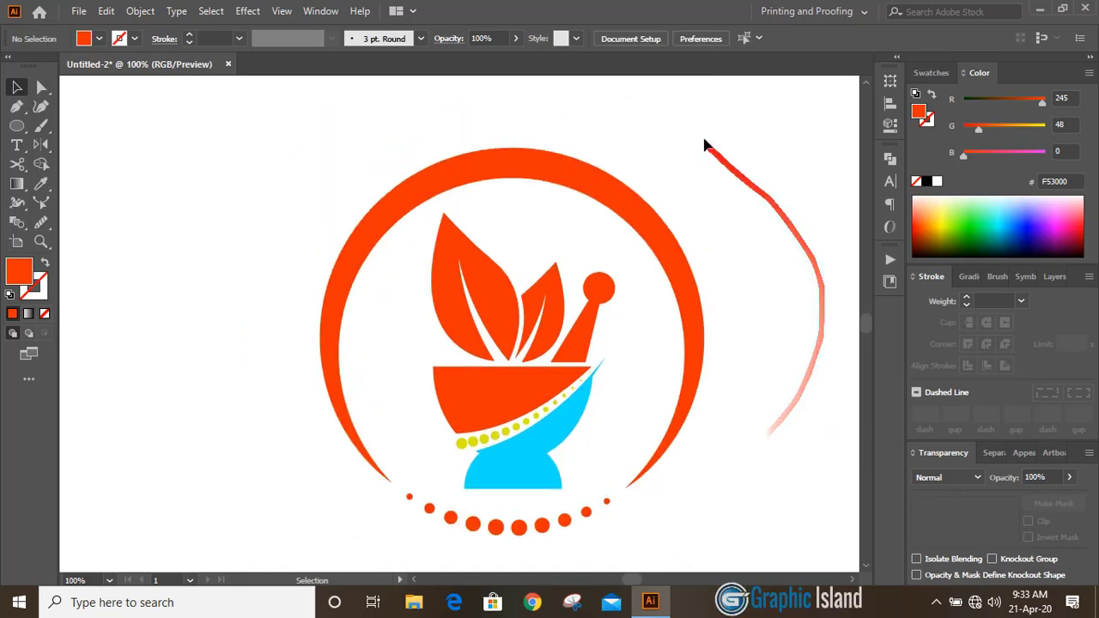
left_click(520, 165)
left_click_drag(877, 129, 932, 79)
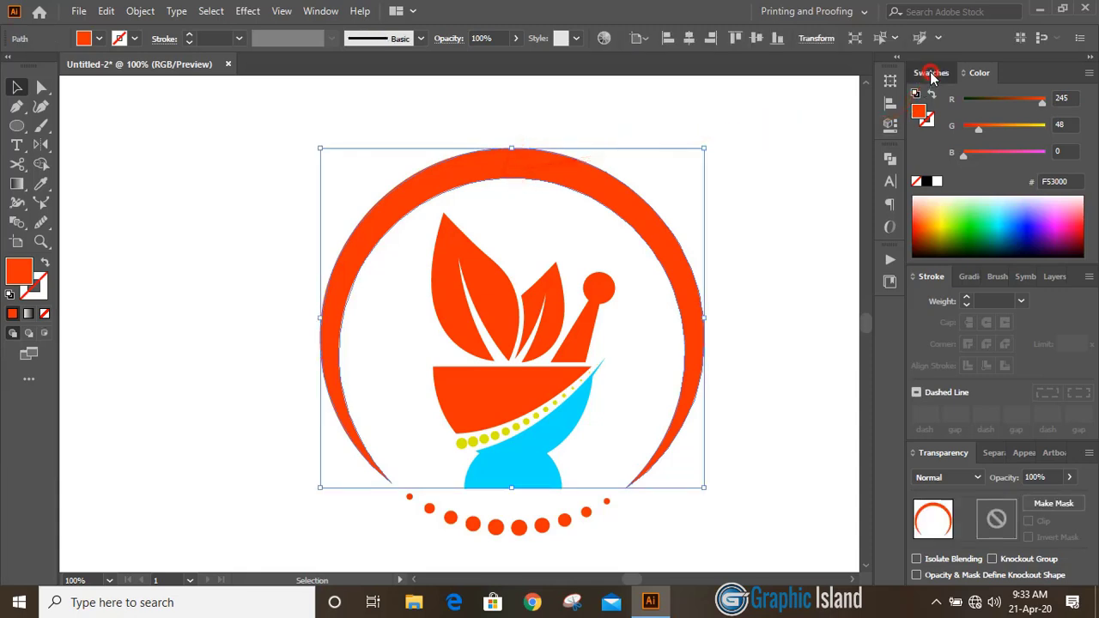
left_click(932, 73)
left_click(940, 136)
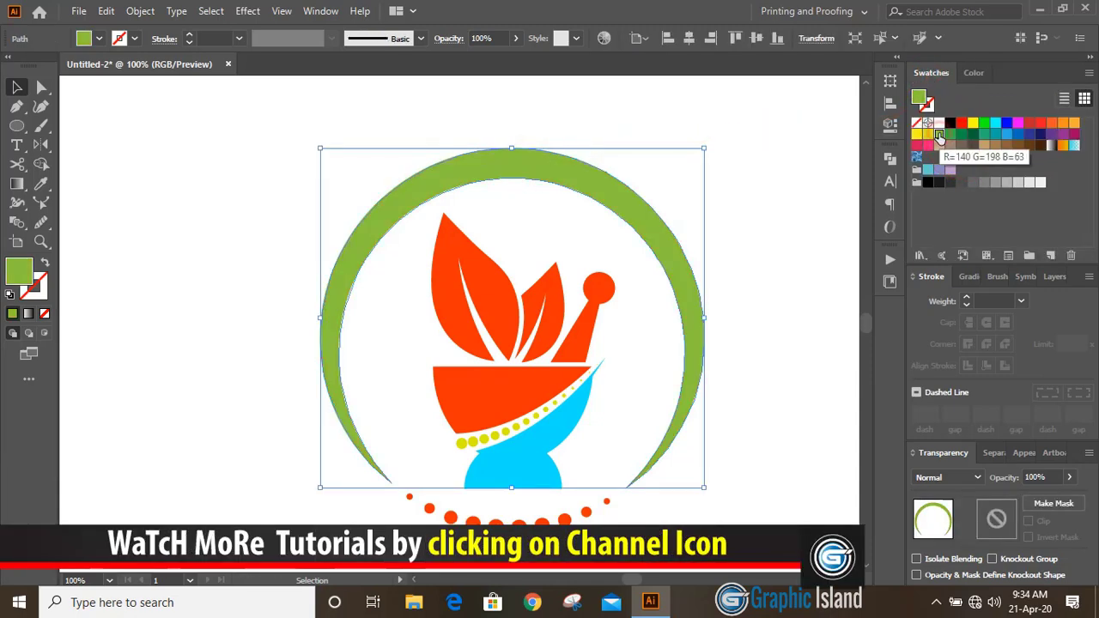
left_click(733, 320)
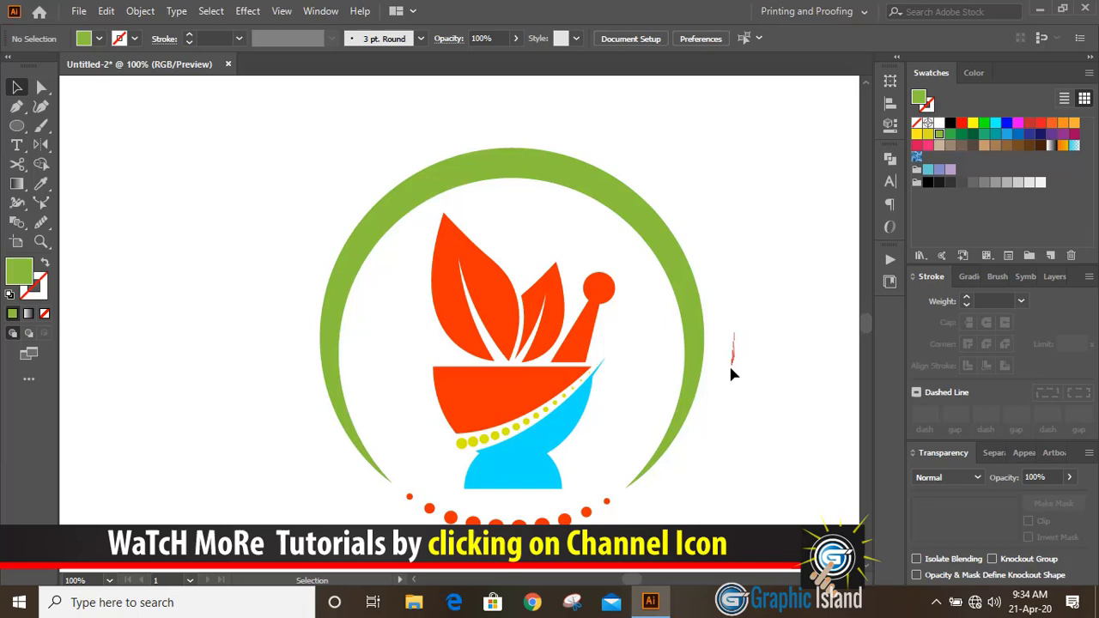
- Recolour the large leaf with the dark green swatch and the small leaf with the light green sampled from the arc
left_click(468, 292)
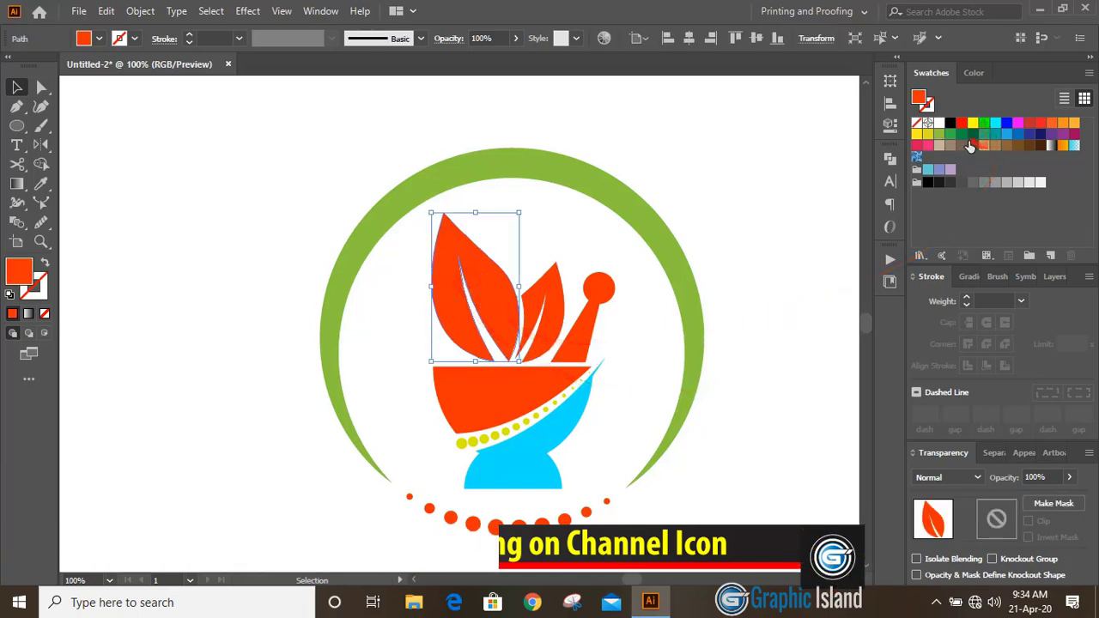
left_click(739, 289)
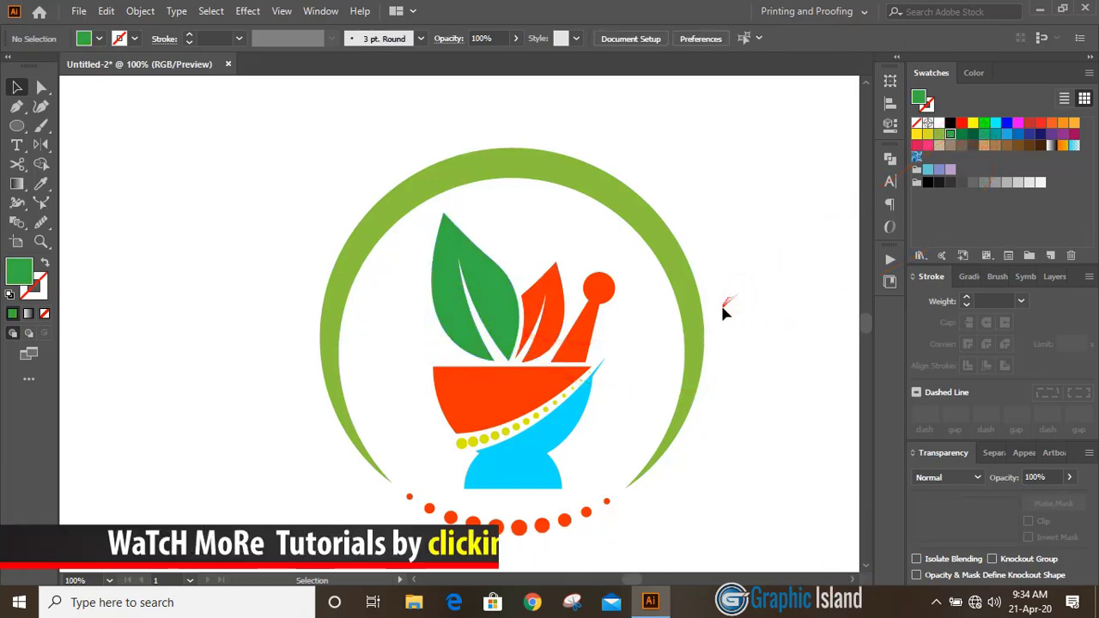
left_click(564, 307)
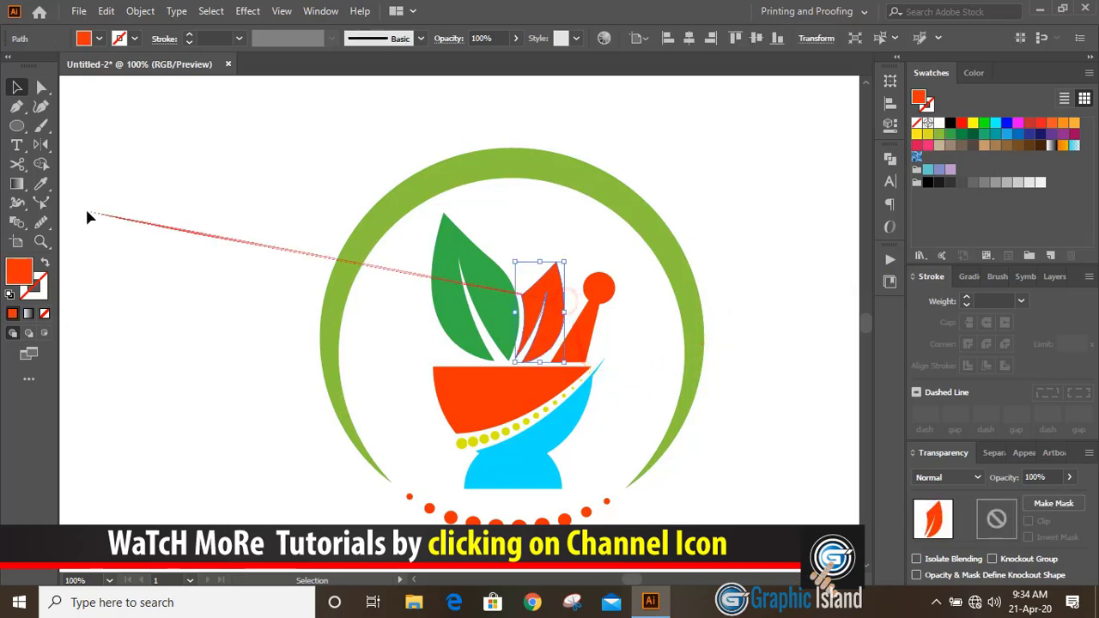
left_click(40, 183)
left_click(449, 166)
left_click(17, 86)
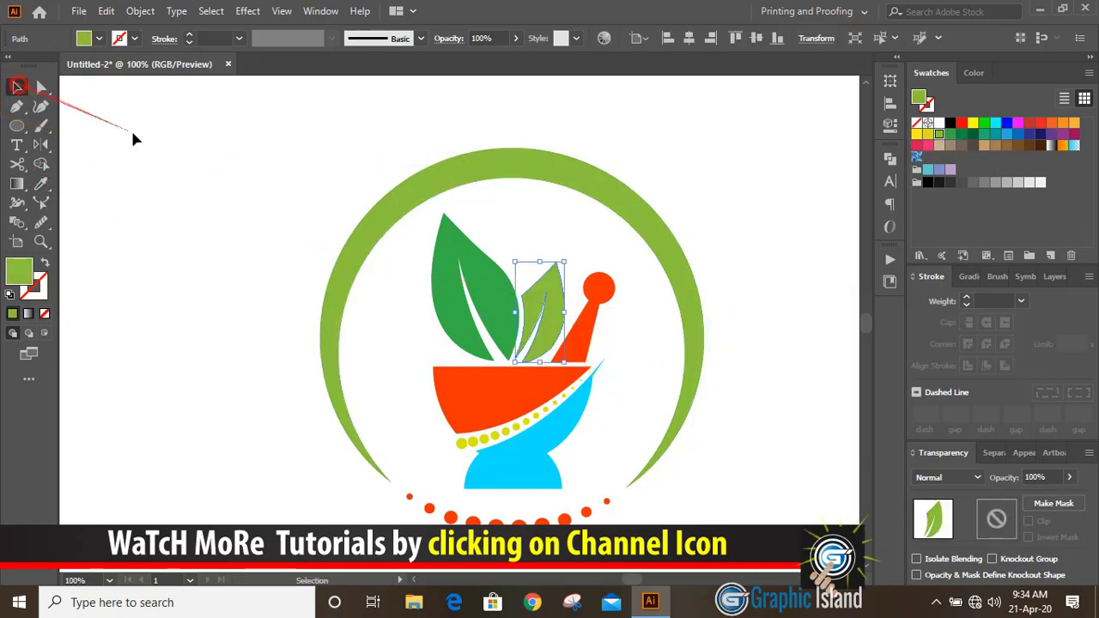
left_click(134, 140)
- Recolour the pestle with the dark green sampled from the large leaf
left_click(610, 305)
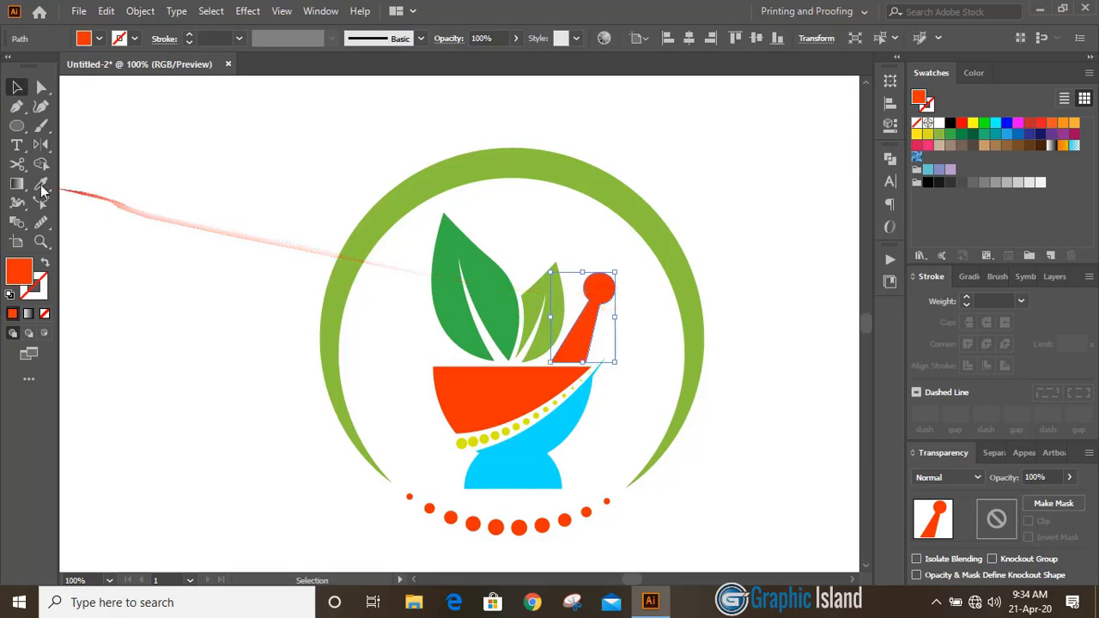
left_click(40, 183)
left_click(464, 271)
left_click(17, 87)
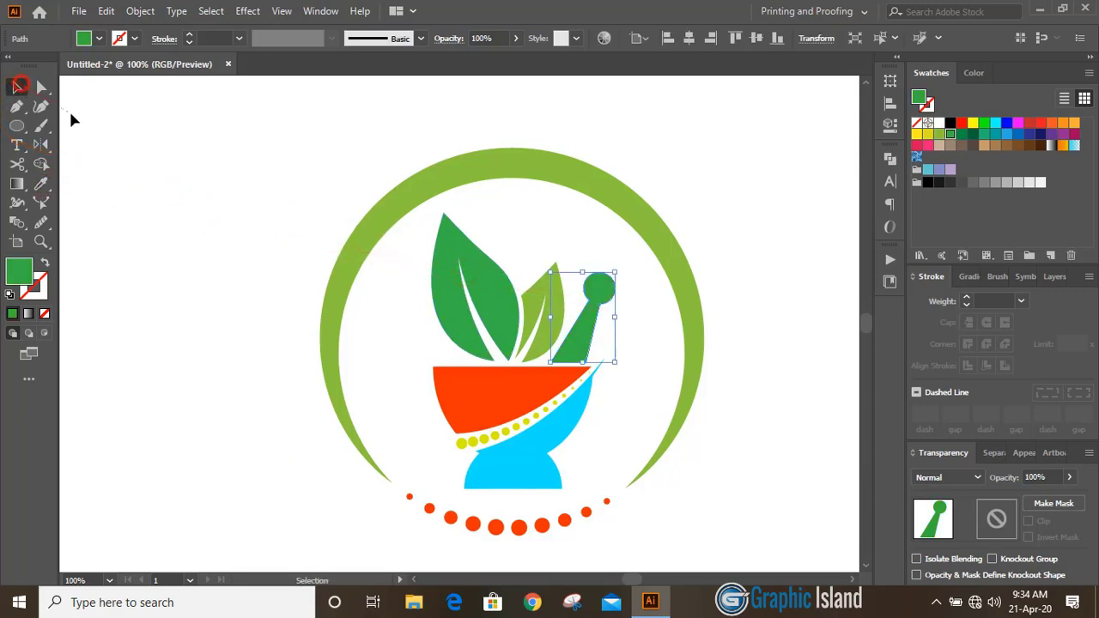
left_click(233, 233)
- Recolour the grouped mortar bowl and base with the light green sampled from the small leaf
scroll(305, 367, "down", 2)
left_click(486, 343)
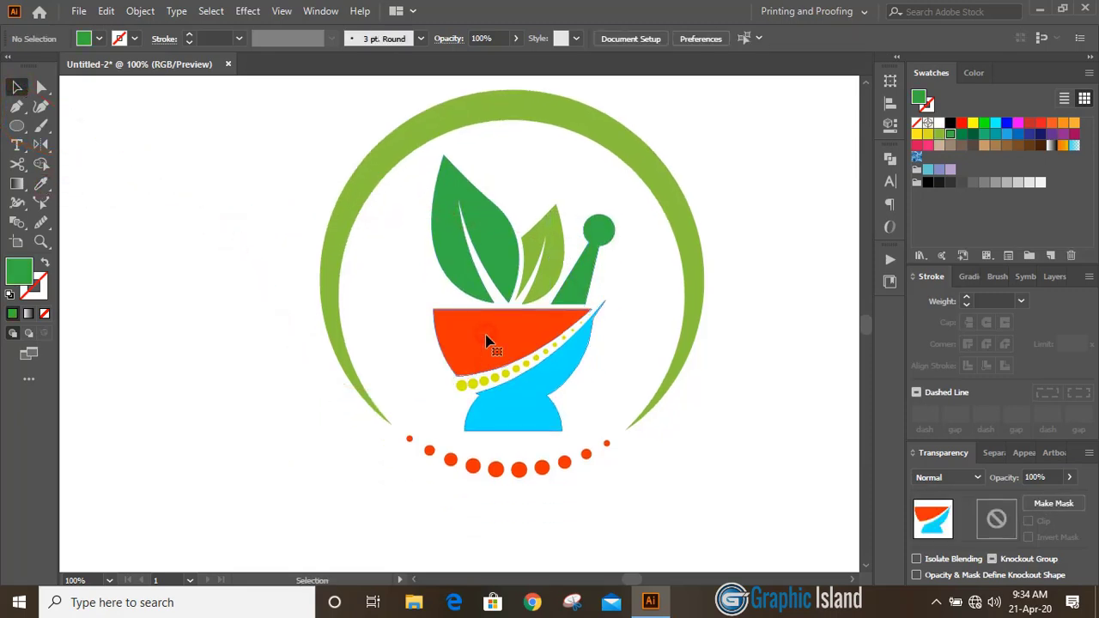
left_click(41, 184)
left_click(541, 219)
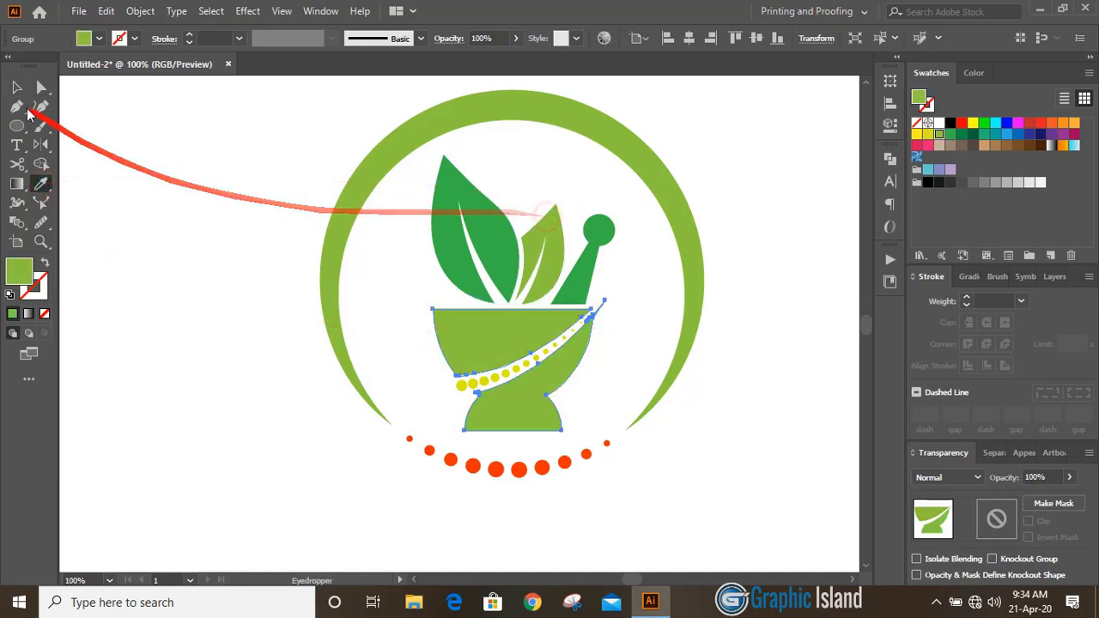
left_click(16, 86)
left_click(235, 316)
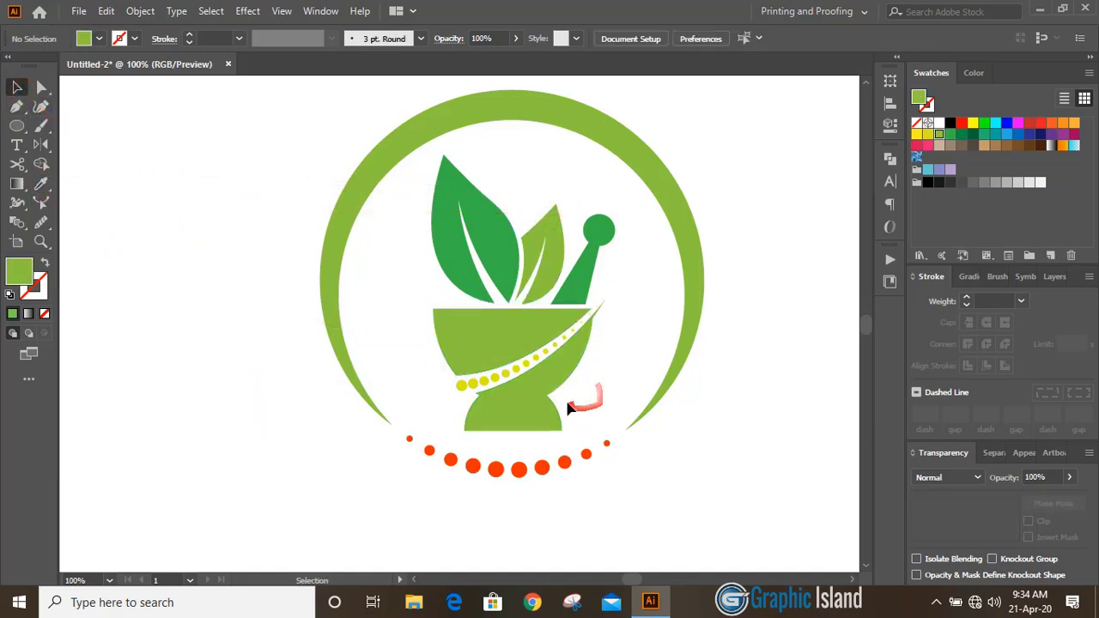
- Ungroup the mortar so the upper bowl and the base become separate paths, keeping them in place
left_click_drag(569, 381, 496, 427)
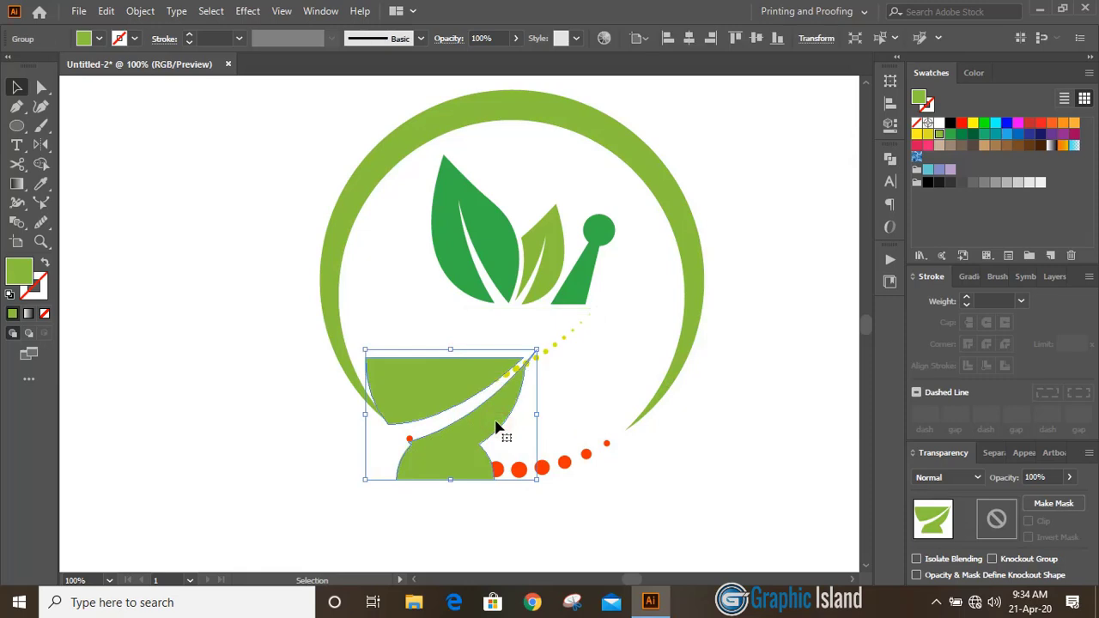
key("ctrl+z")
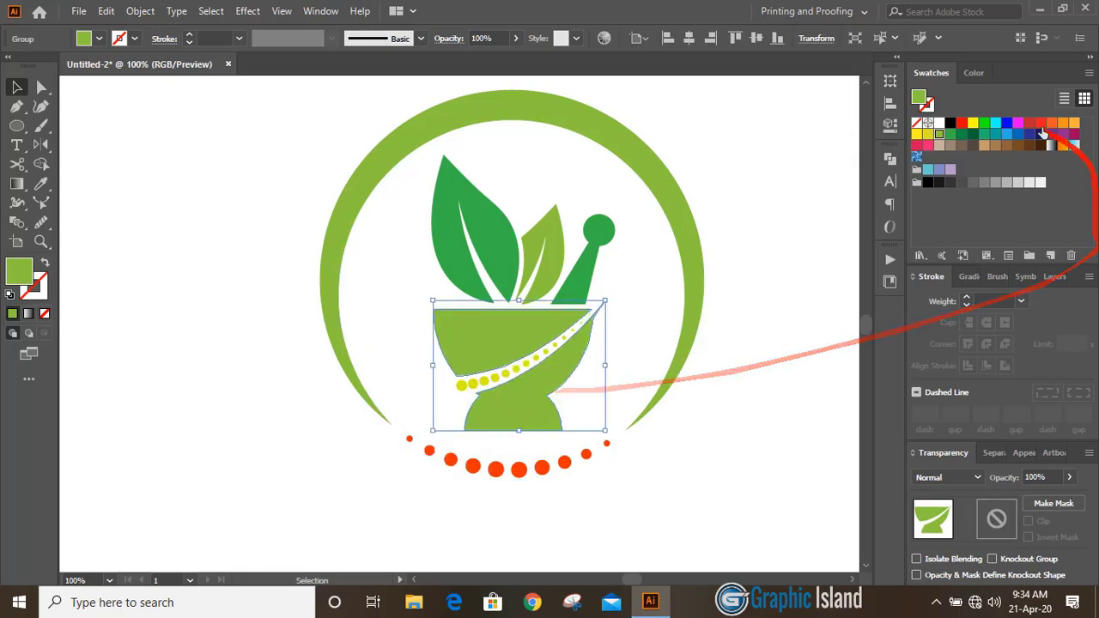
left_click(890, 160)
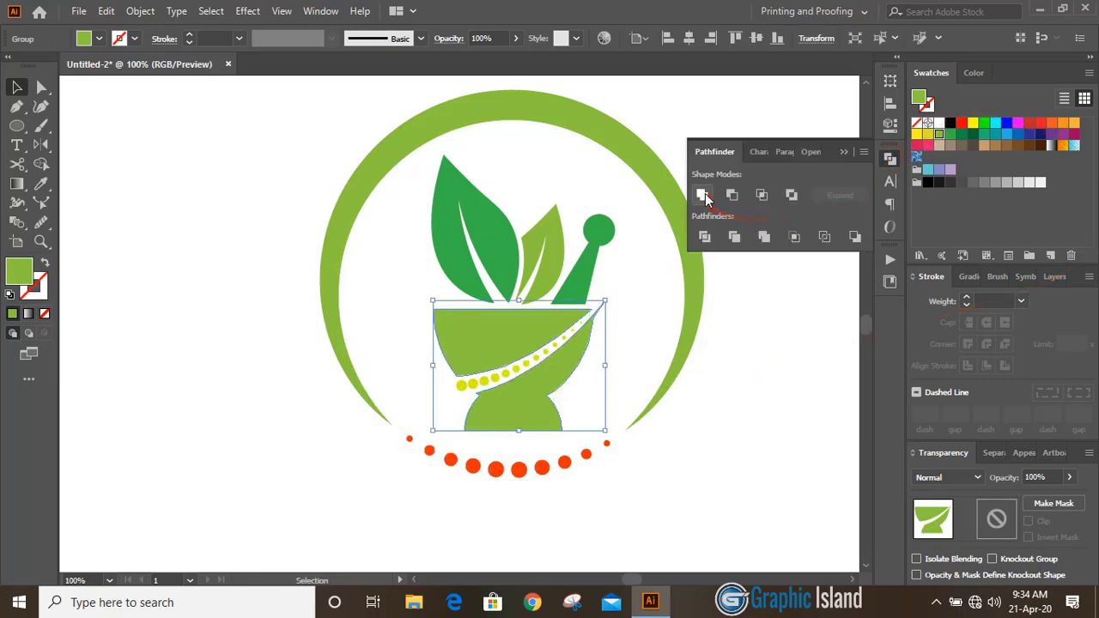
left_click(140, 11)
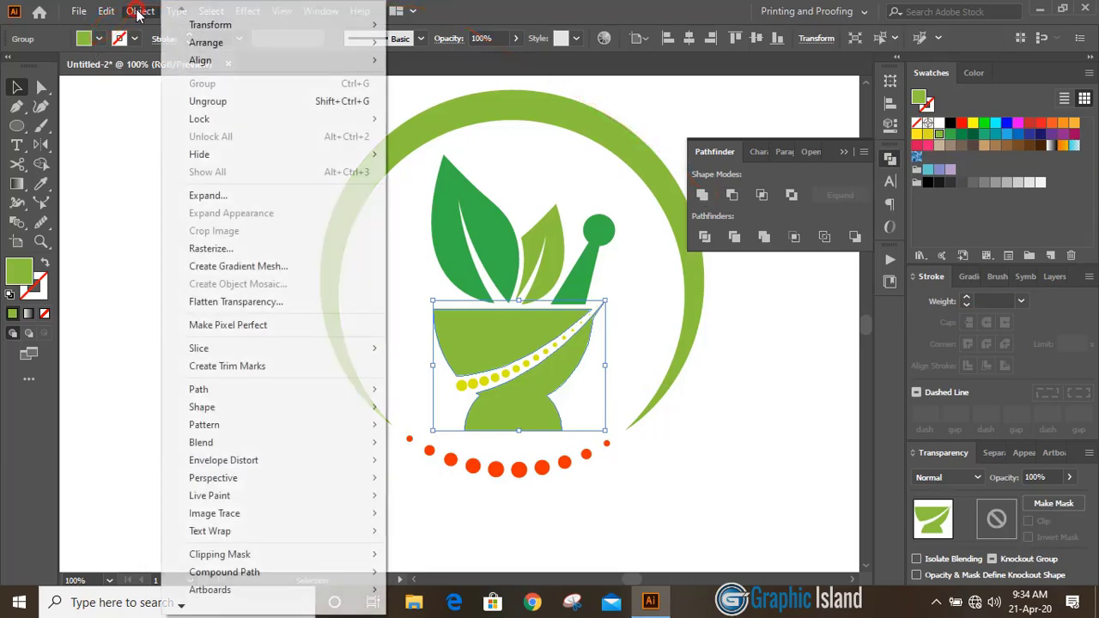
left_click(225, 101)
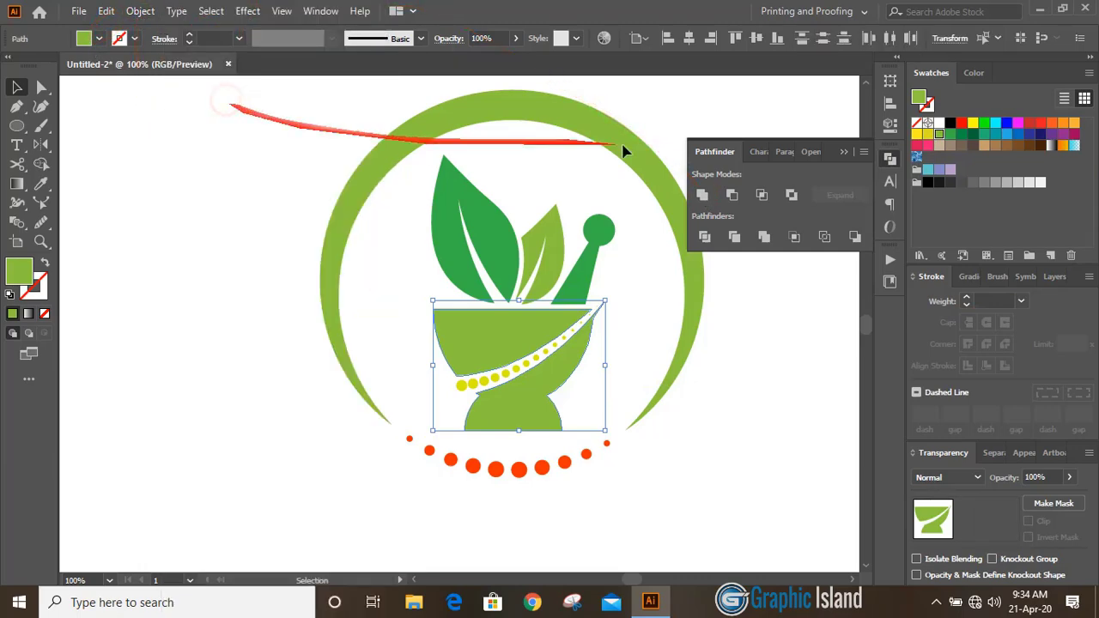
left_click(843, 152)
left_click(767, 258)
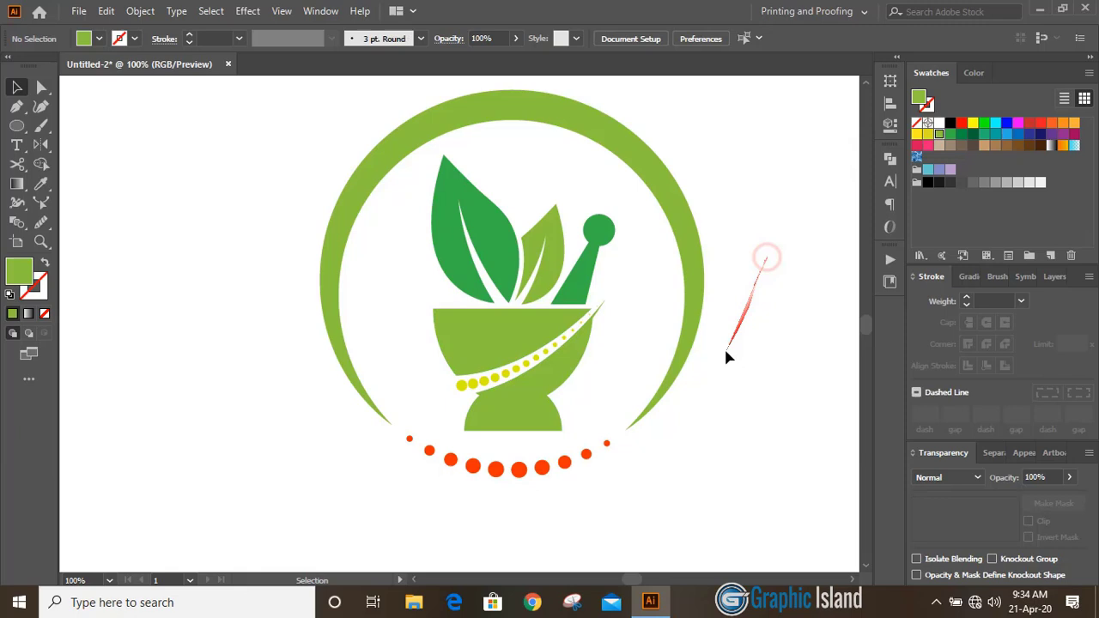
- Recolour only the mortar's lower base shape with the dark green sampled from the large leaf
left_click(503, 414)
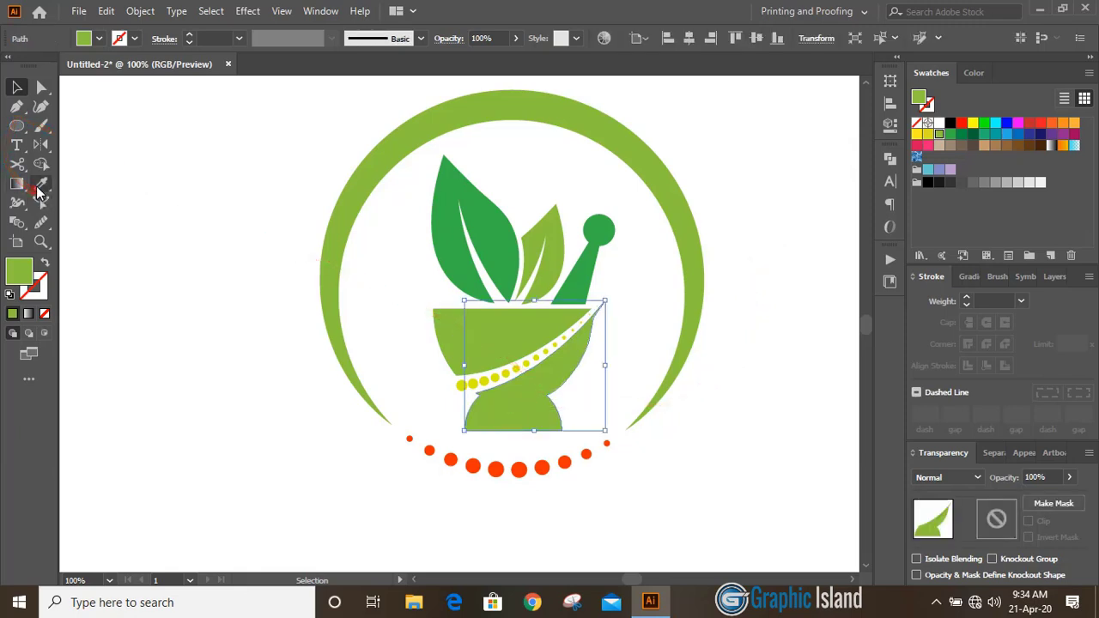
left_click(41, 183)
left_click(469, 199)
left_click(16, 87)
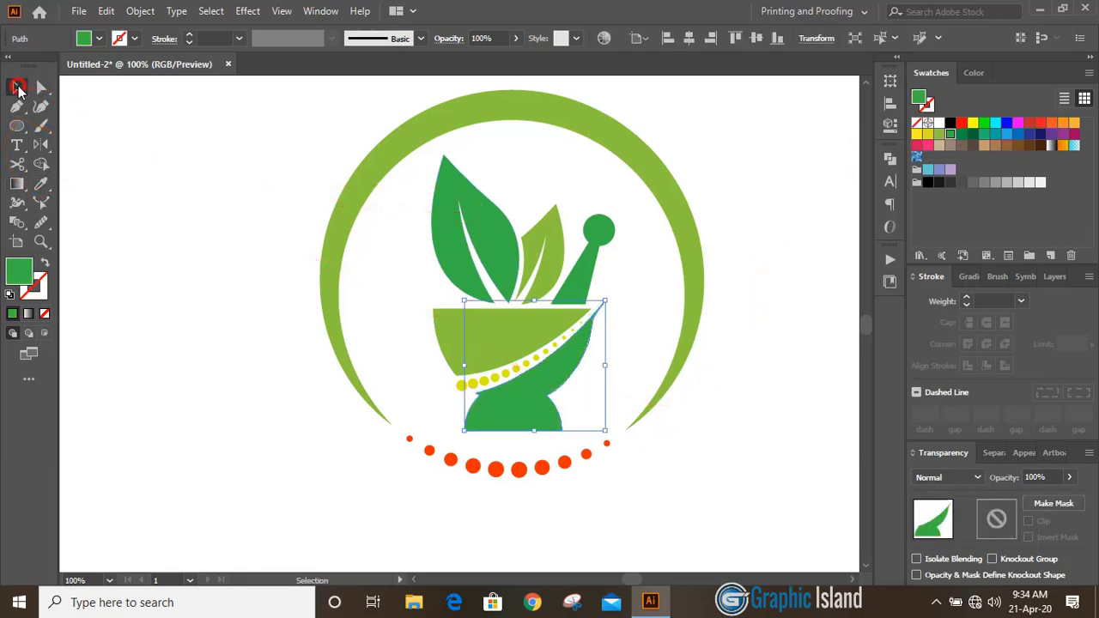
left_click(223, 336)
- Recolour the dotted arc beneath the mortar with the dark green sampled from the base
scroll(224, 336, "down", 3)
scroll(233, 341, "down", 1)
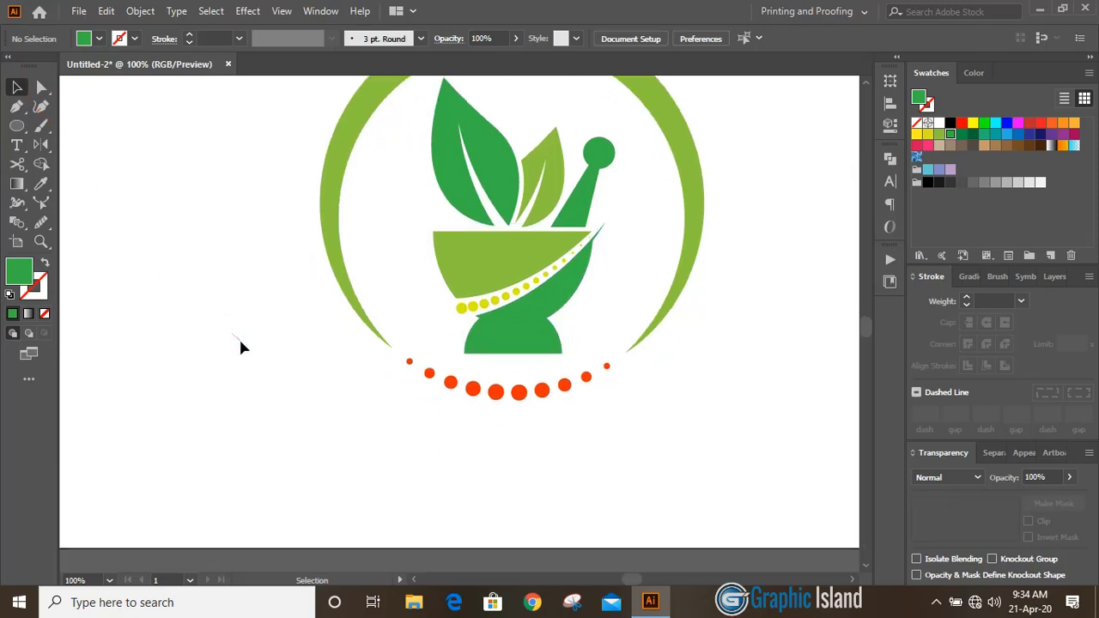
left_click(478, 395)
left_click(41, 183)
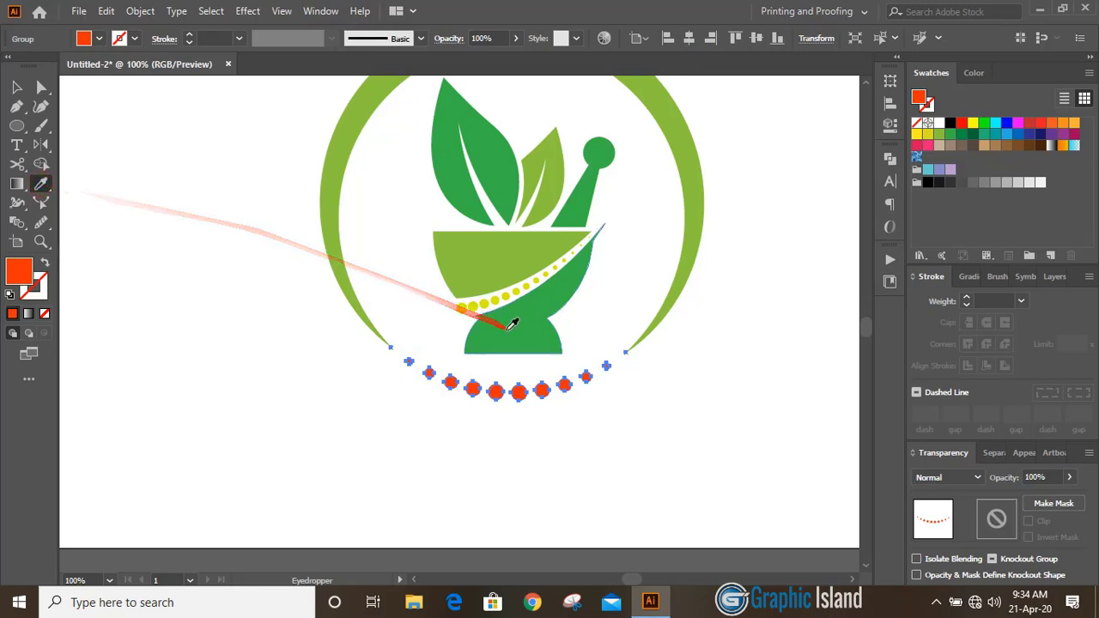
left_click(512, 324)
left_click(16, 87)
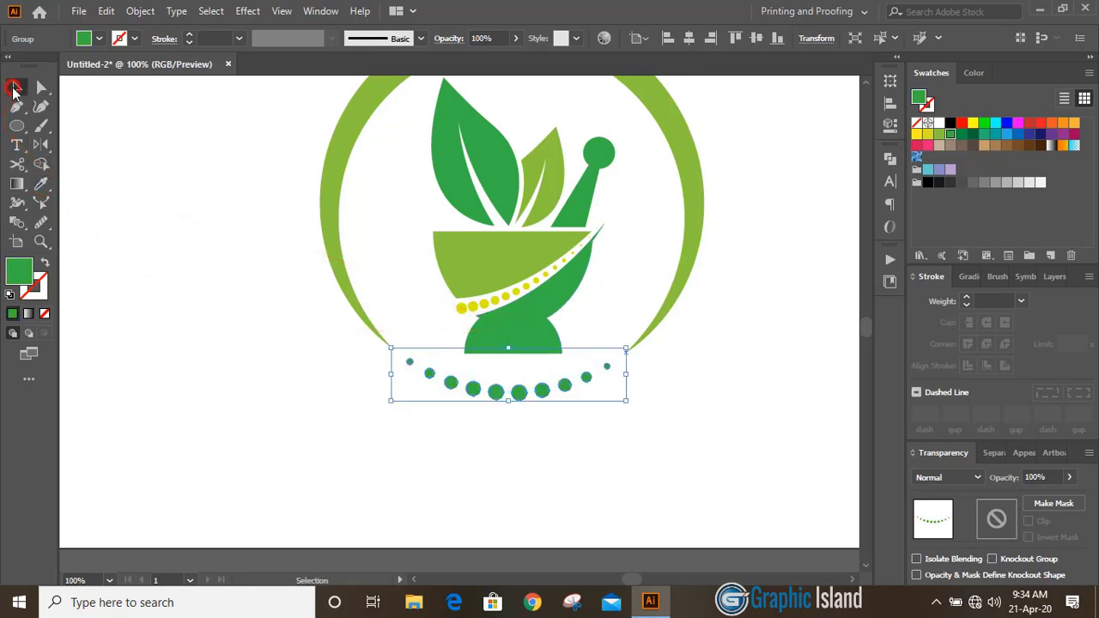
left_click(166, 246)
- Recolour the row of yellow dots across the bowl with the dark green sampled from the base
scroll(258, 292, "up", 2)
left_click_drag(441, 319, 465, 347)
left_click(41, 183)
left_click(478, 367)
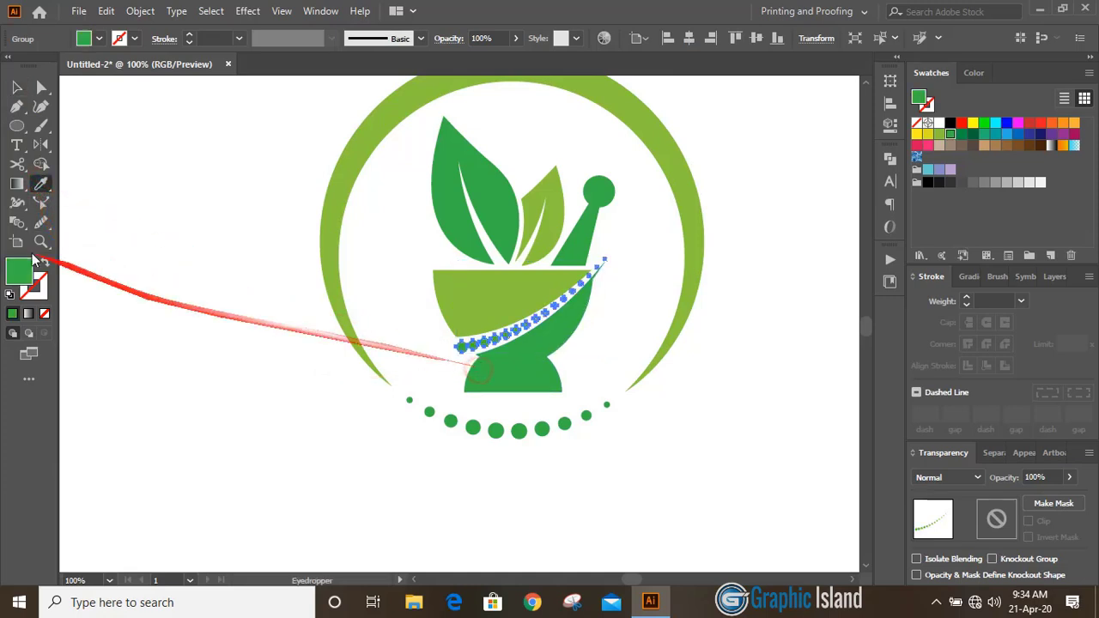
left_click(15, 88)
left_click(237, 250)
key("ctrl+minus")
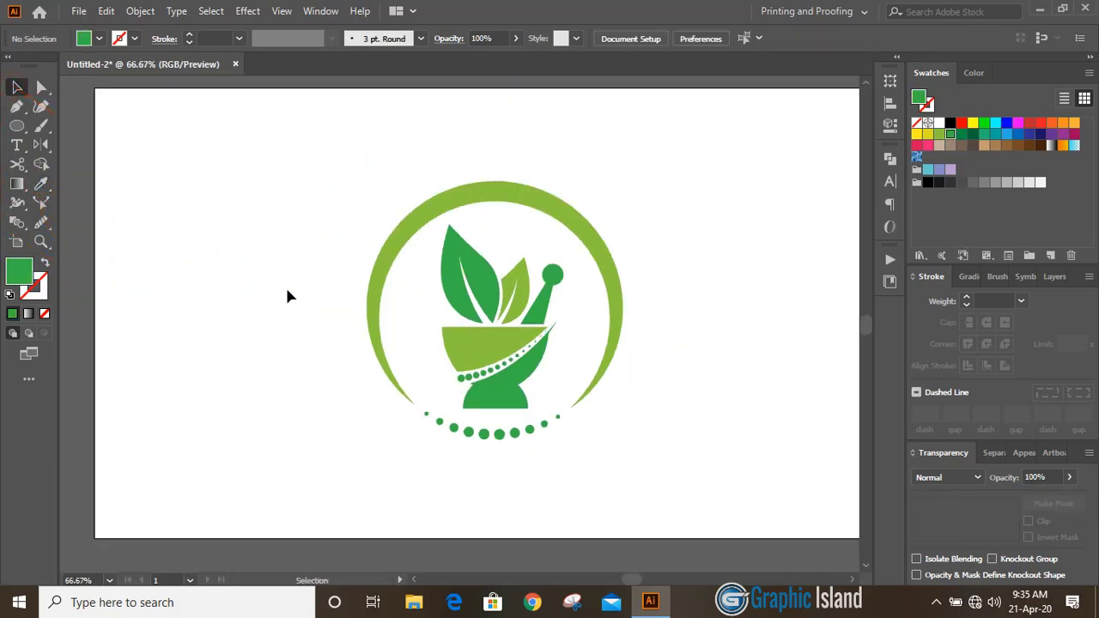
- Add a line of point text below the logo and scale it proportionally to about 108 pt
left_click(354, 487)
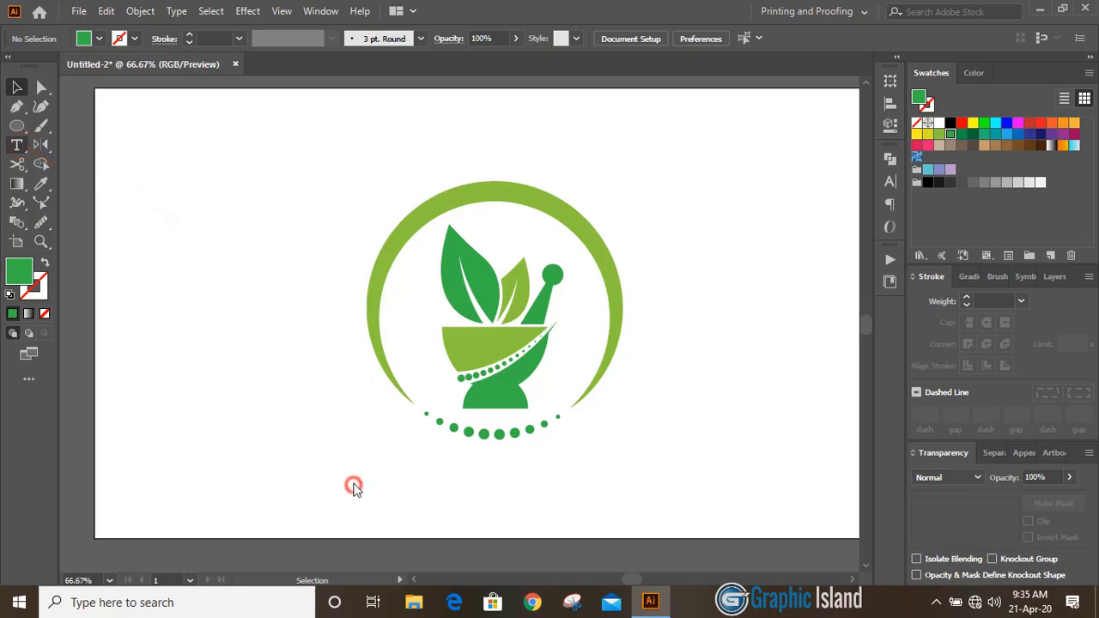
left_click(353, 483)
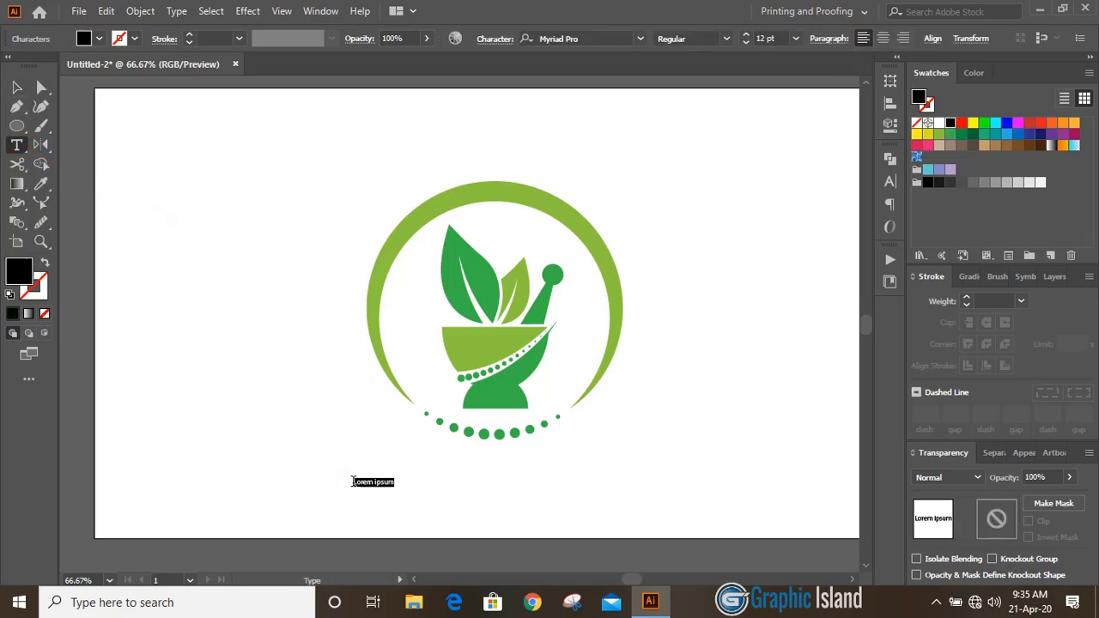
left_click(16, 87)
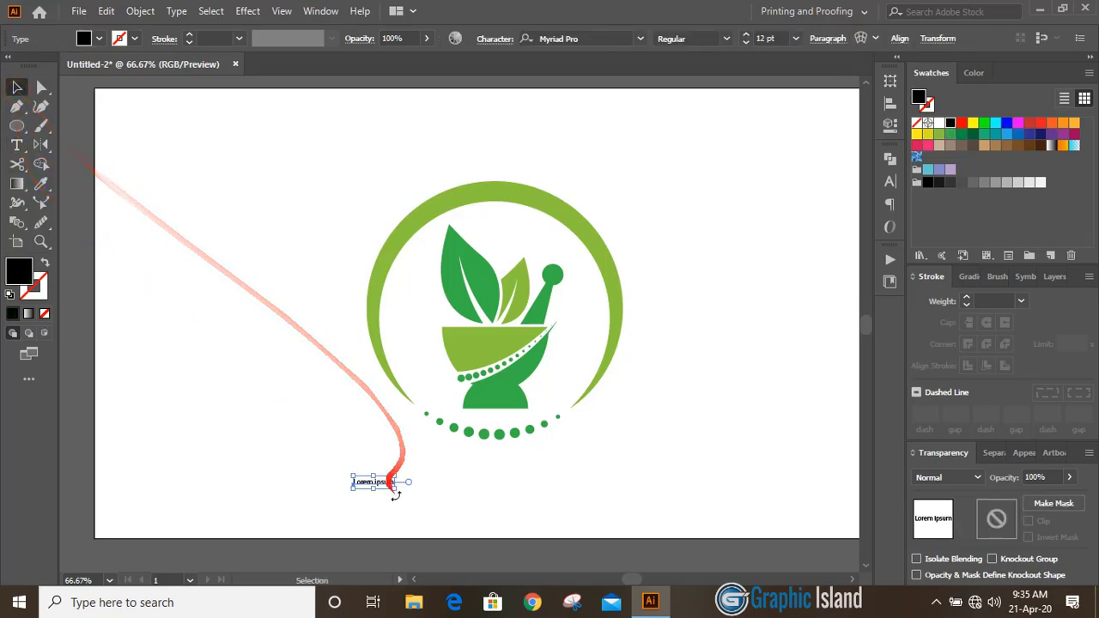
left_click_drag(398, 489, 554, 543)
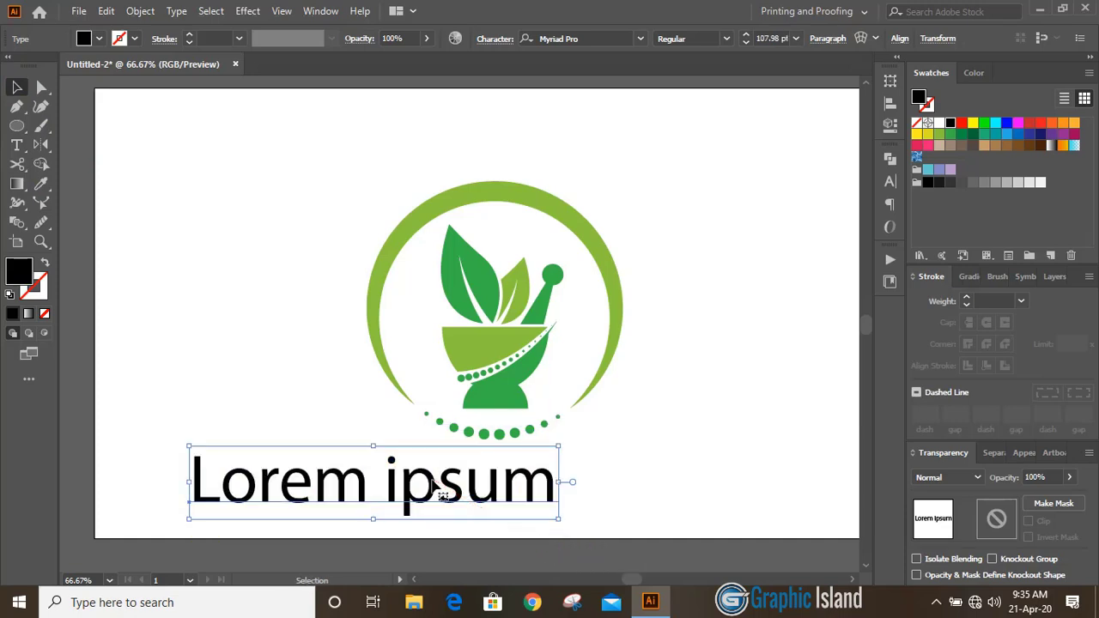
- Replace the placeholder text below the logo with the name HOMEOPATHY in capitals
double_click(432, 481)
key("ctrl+a")
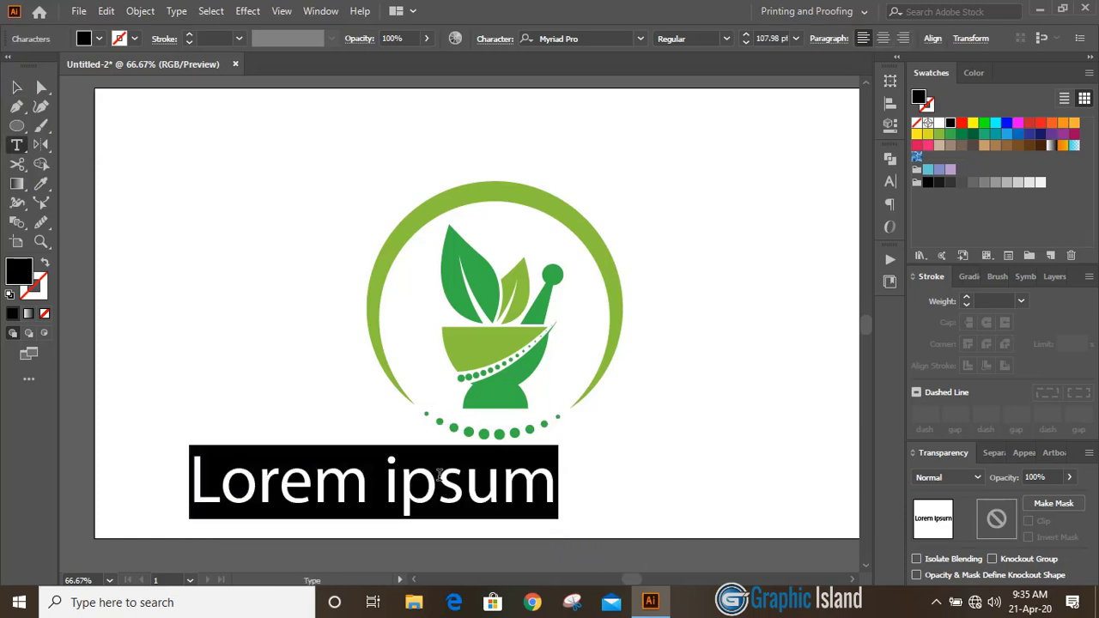
type("H")
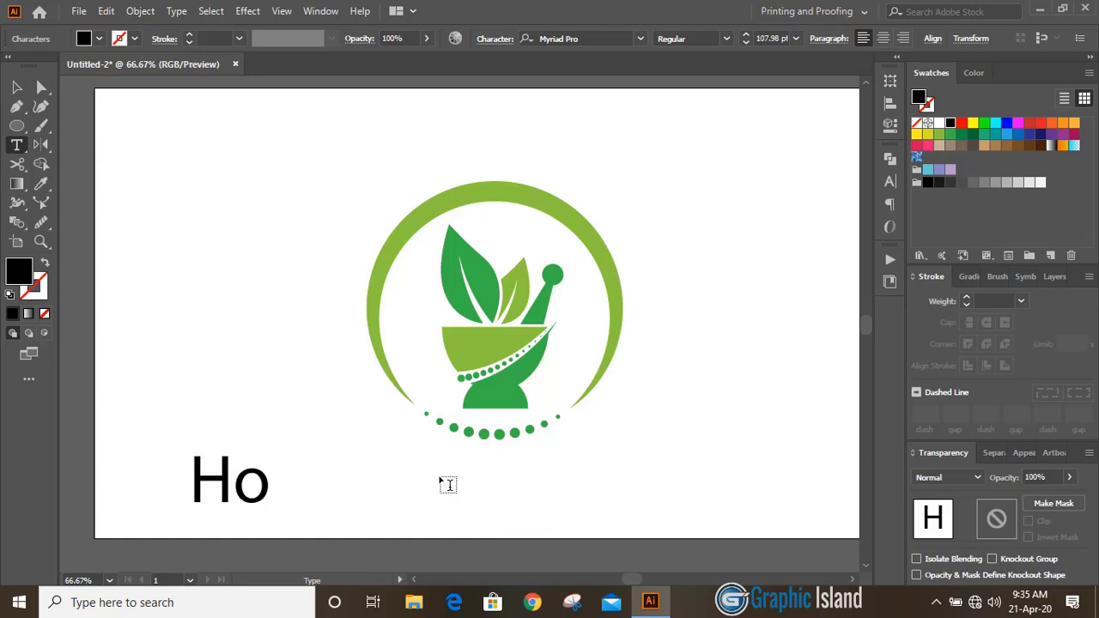
type("OM")
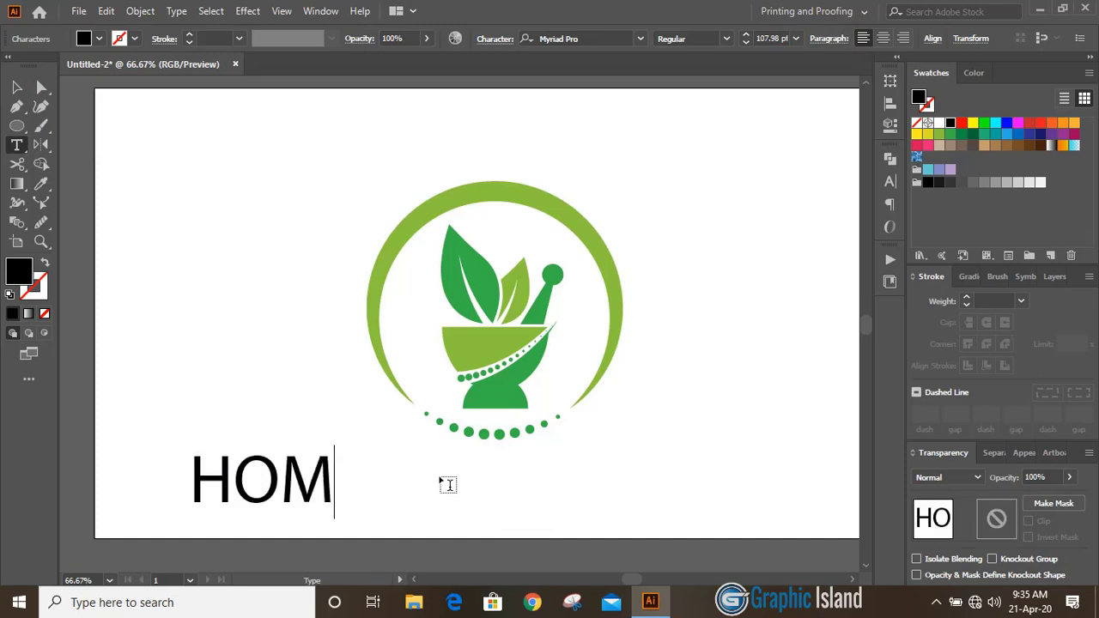
type("OE")
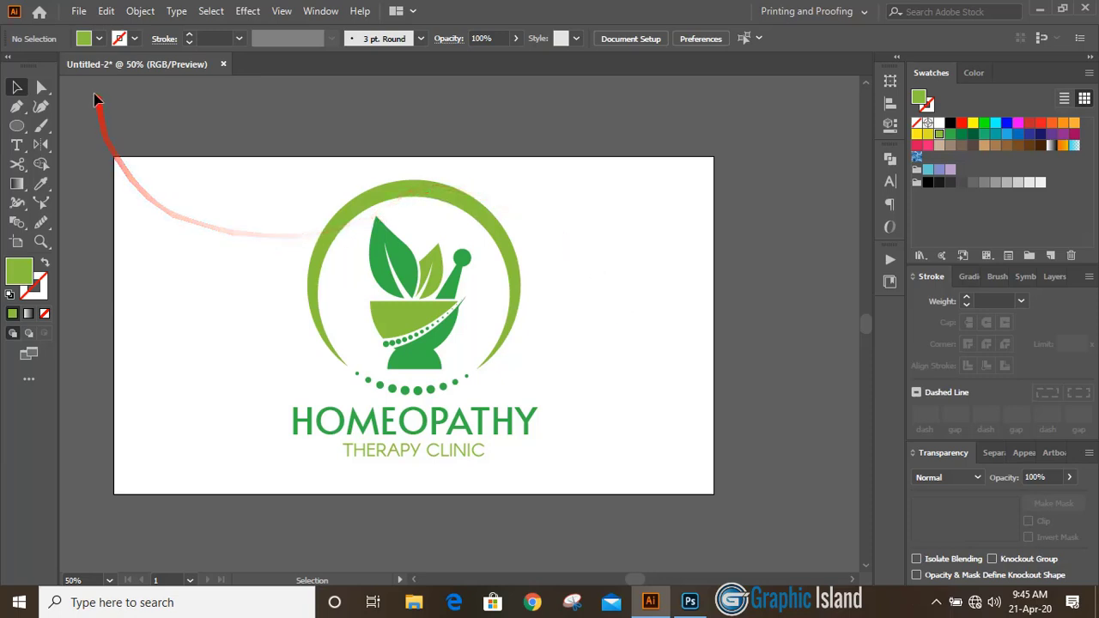
- Set up a Save for Web export as PNG-24 with transparency, at 200 percent (2560 × 1440 px)
left_click(75, 12)
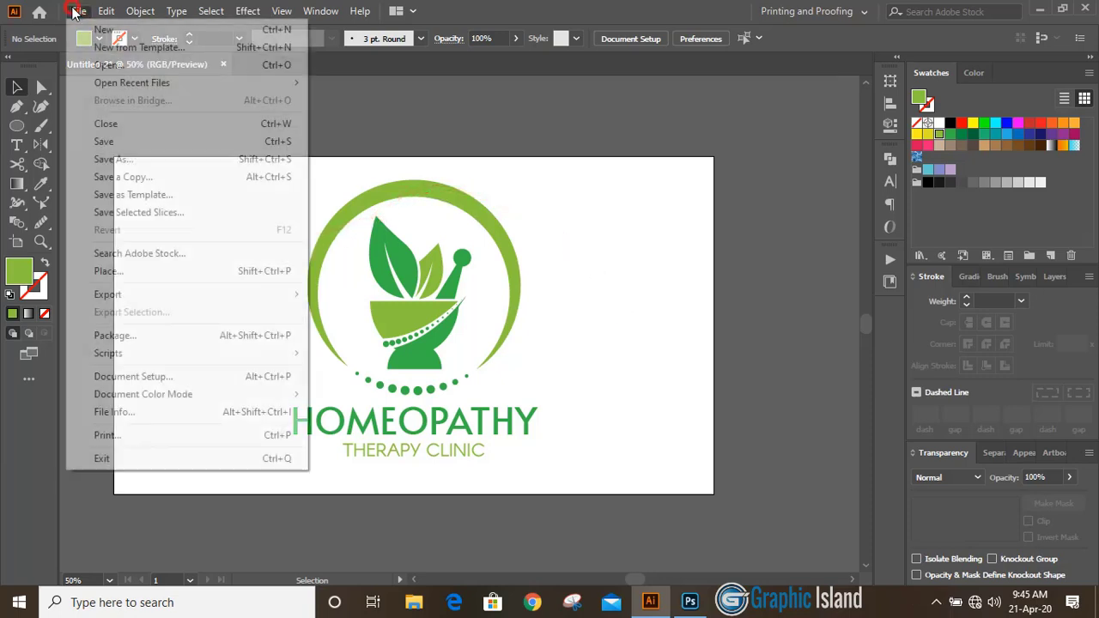
mouse_move(186, 297)
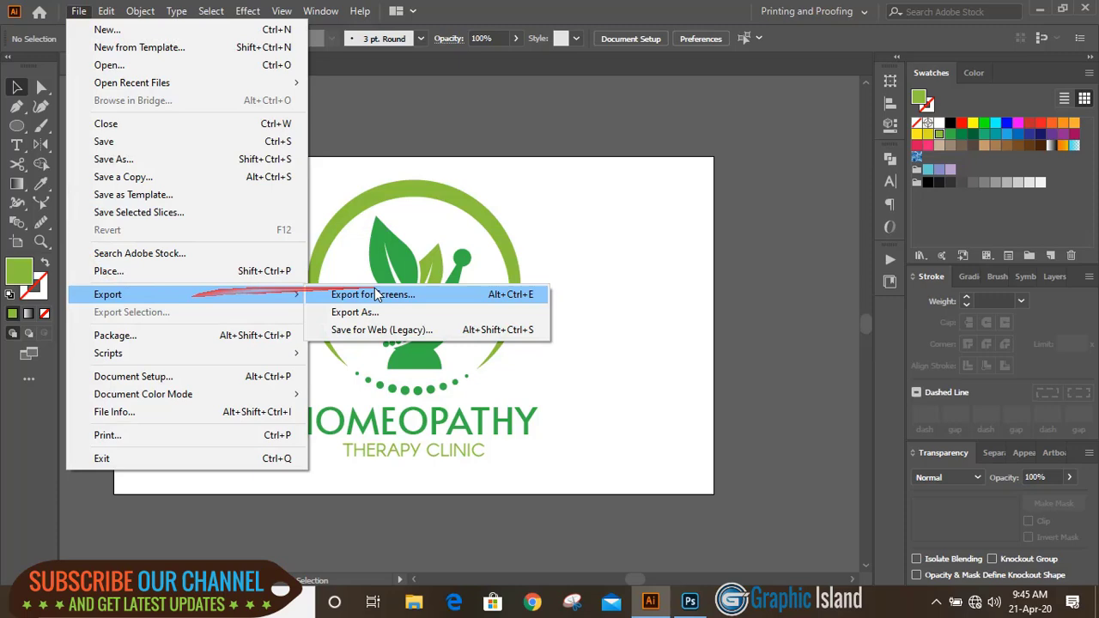
left_click(397, 332)
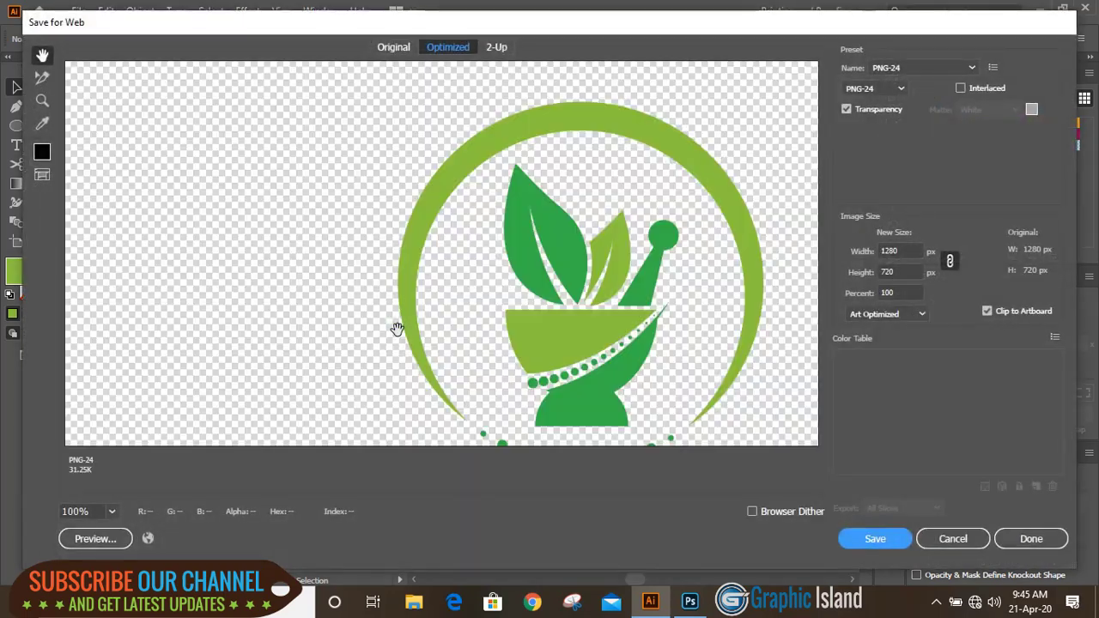
left_click(900, 88)
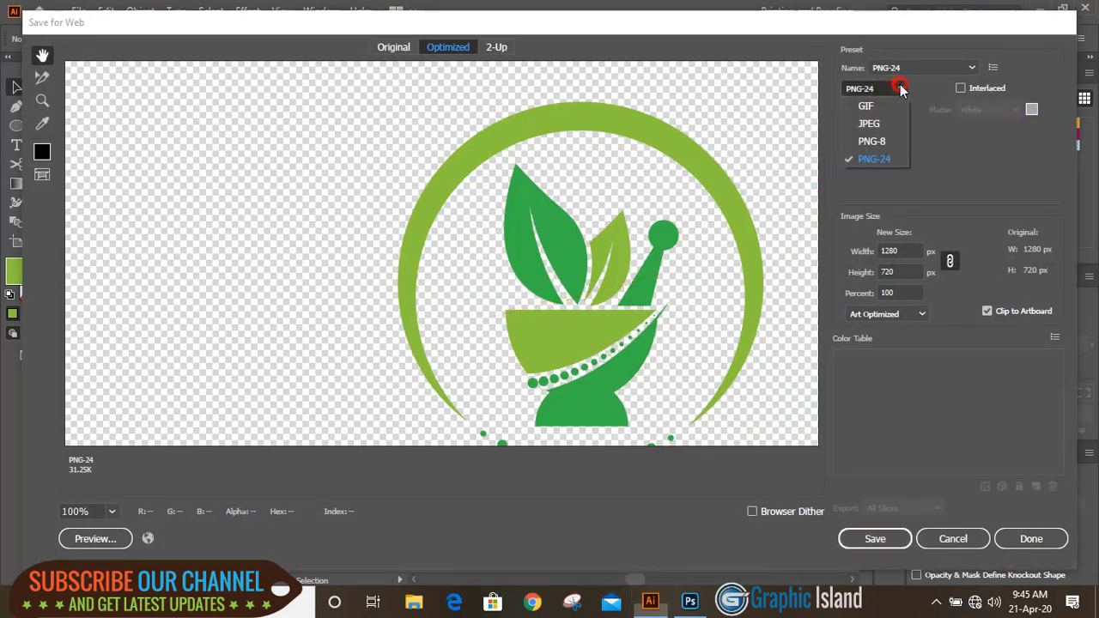
left_click(868, 163)
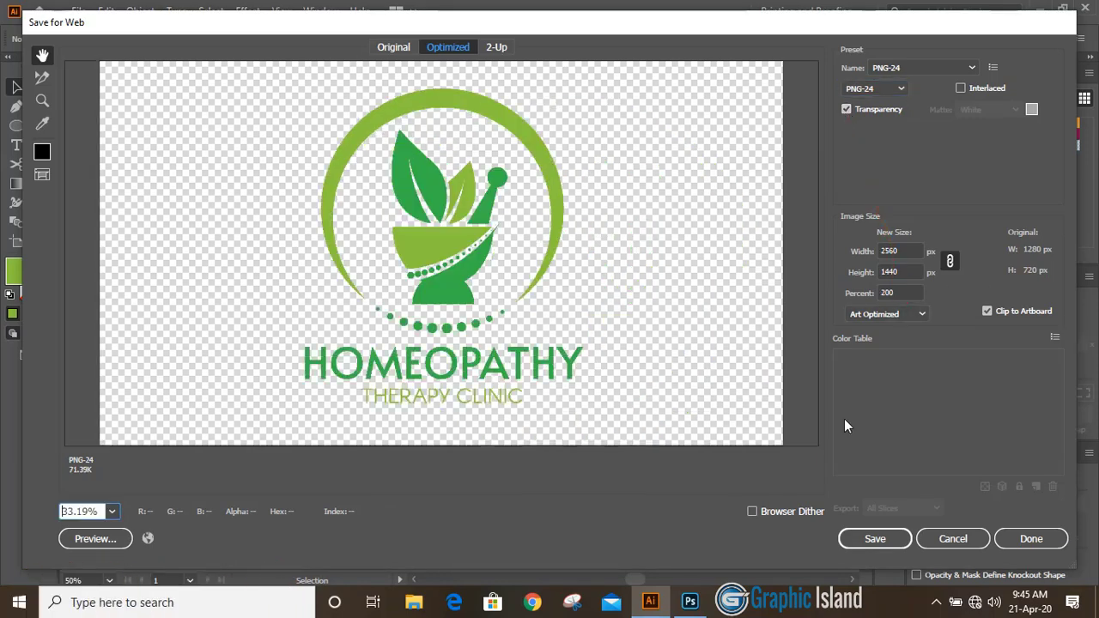
- Save the web export to the Desktop under the file name DFG
left_click(859, 537)
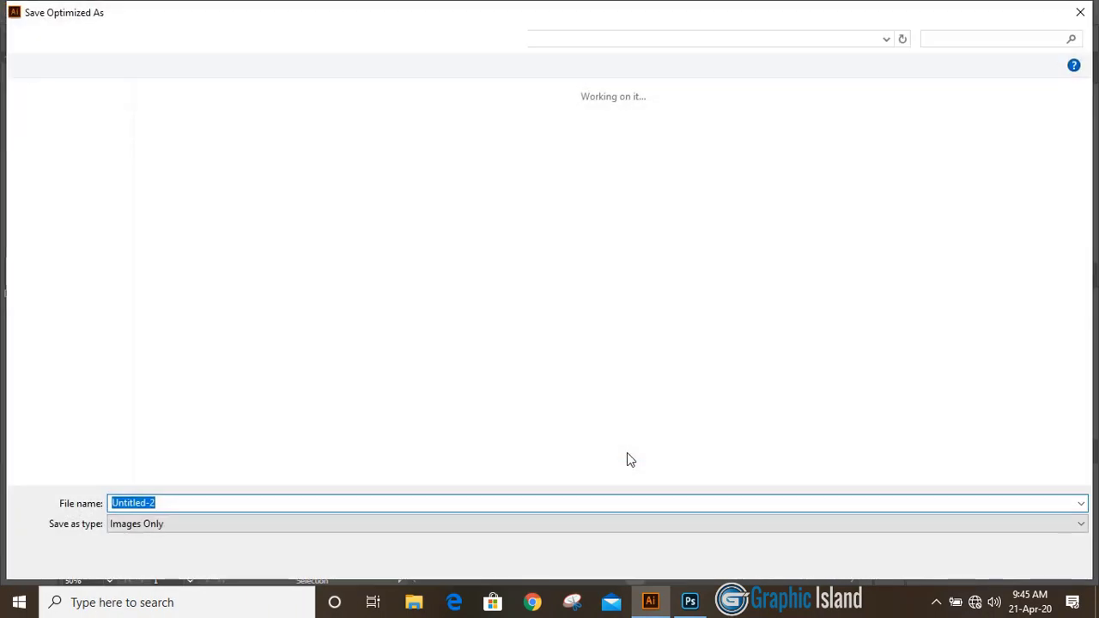
mouse_move(627, 453)
left_mouse_down()
mouse_move(510, 272)
mouse_move(368, 434)
left_mouse_up()
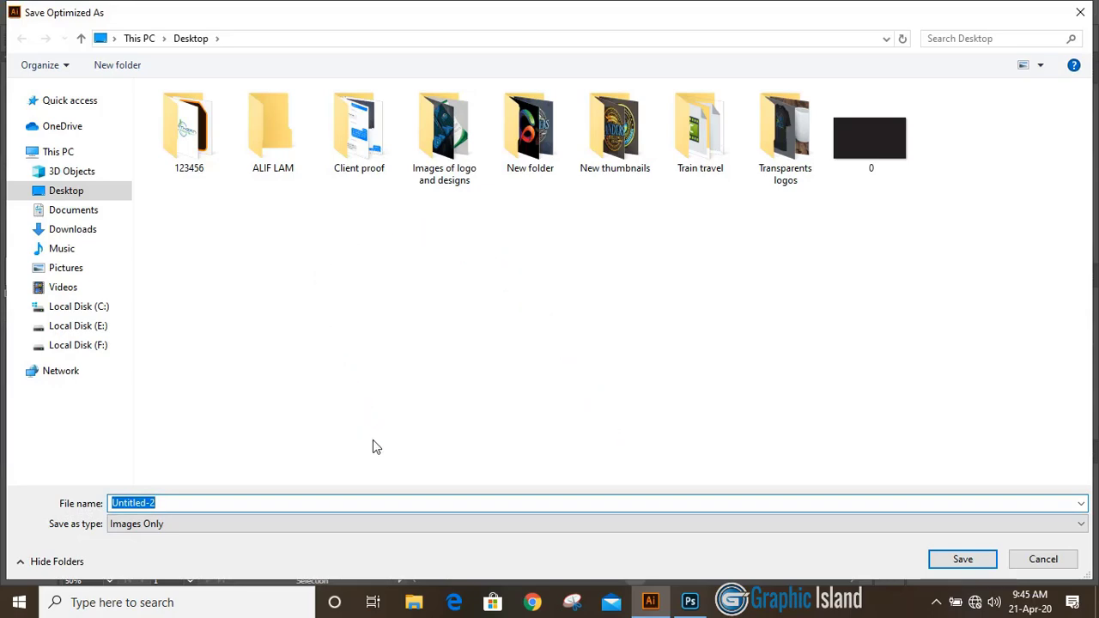
type("DFG")
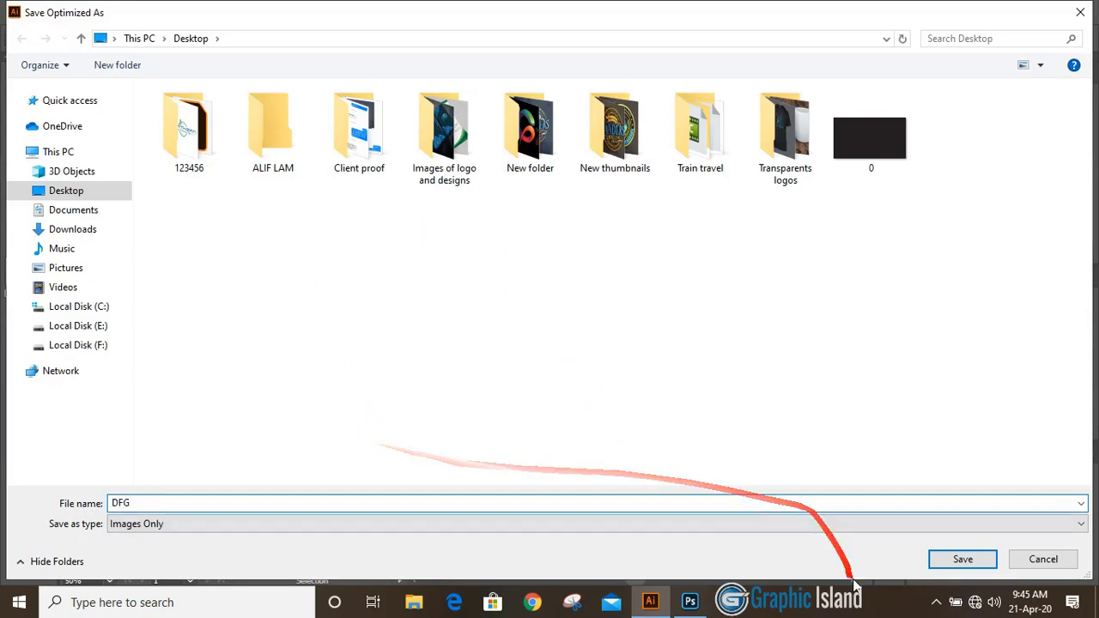
left_click(963, 559)
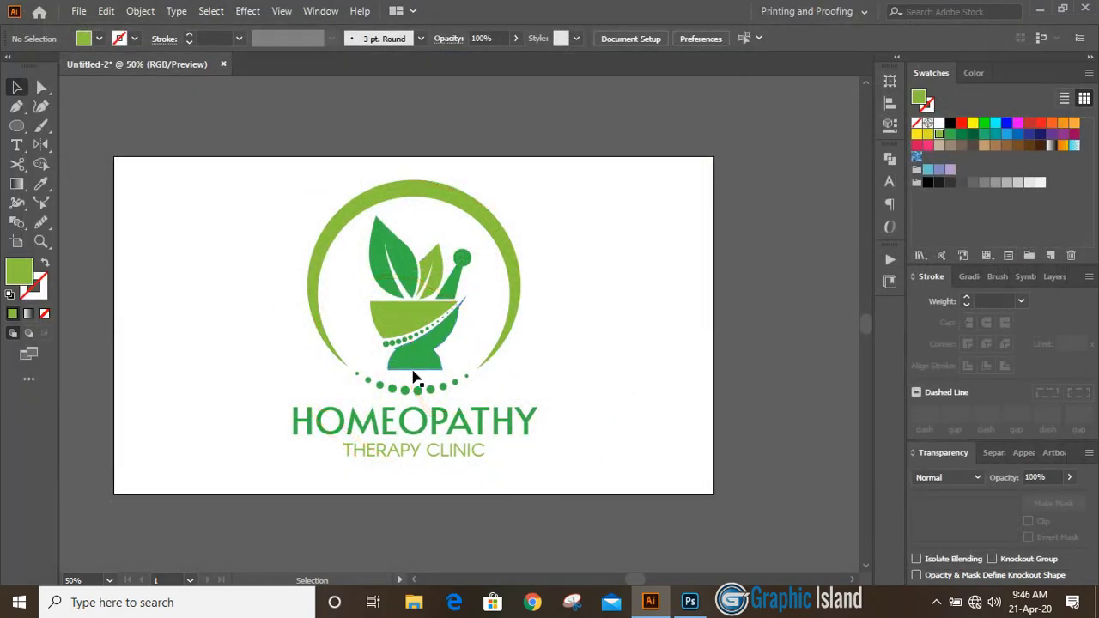
- Switch to Photoshop and open the exported DFG PNG from the Desktop
left_click(19, 602)
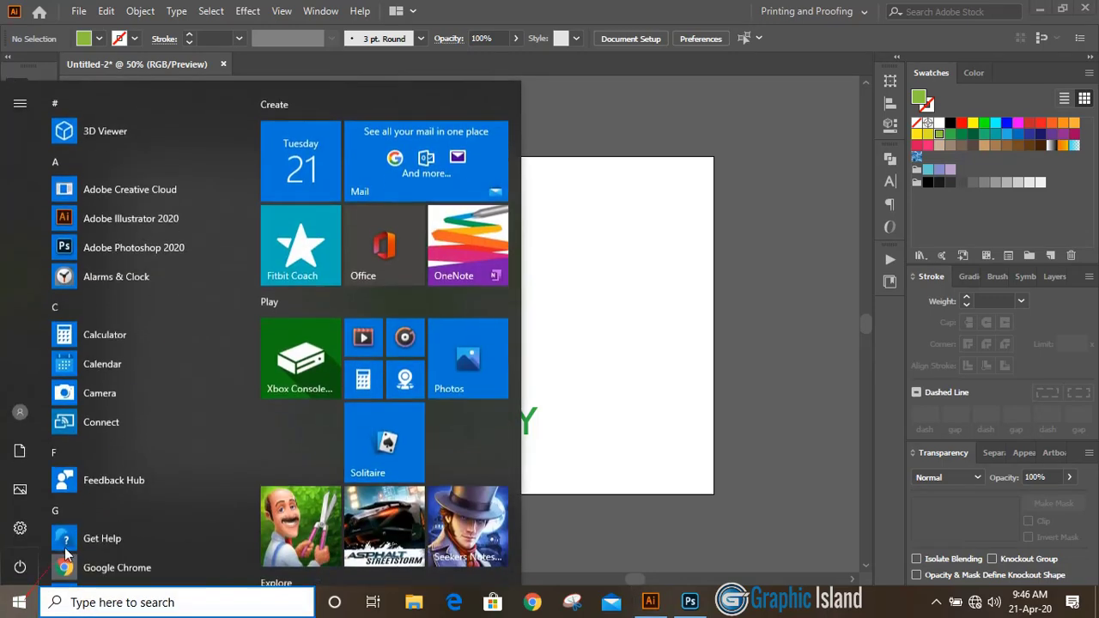
left_click(681, 429)
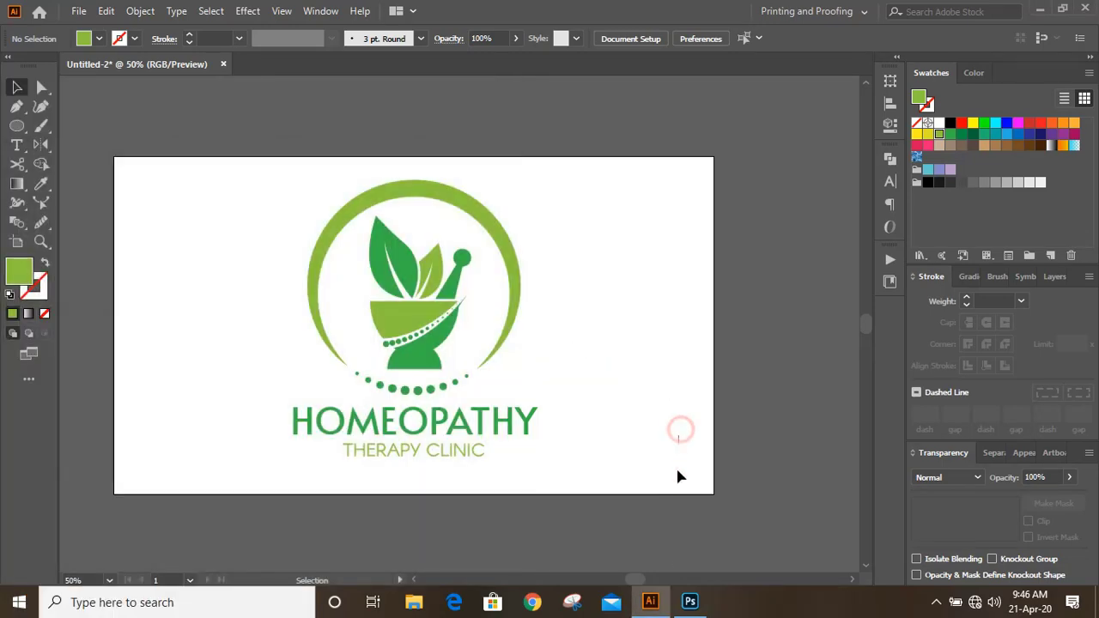
left_click(692, 605)
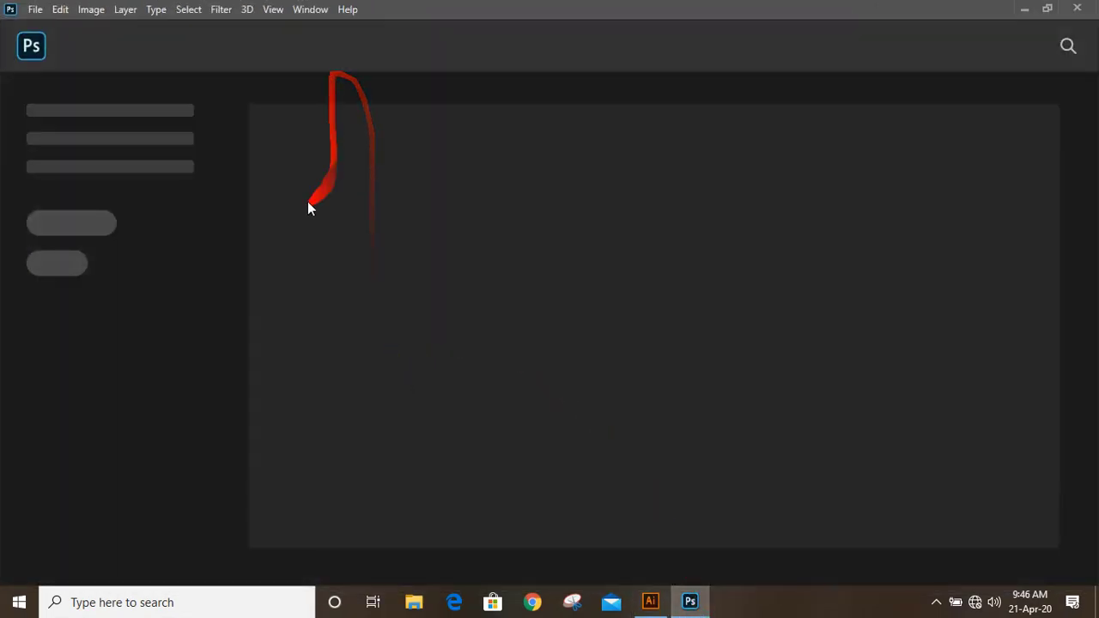
left_click(36, 10)
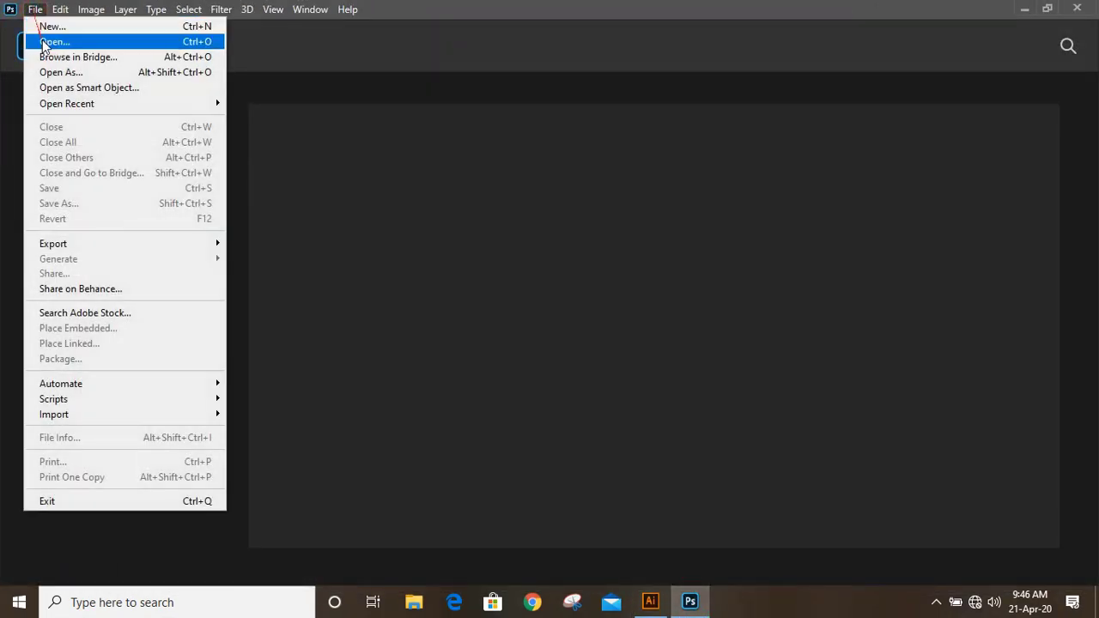
left_click(55, 41)
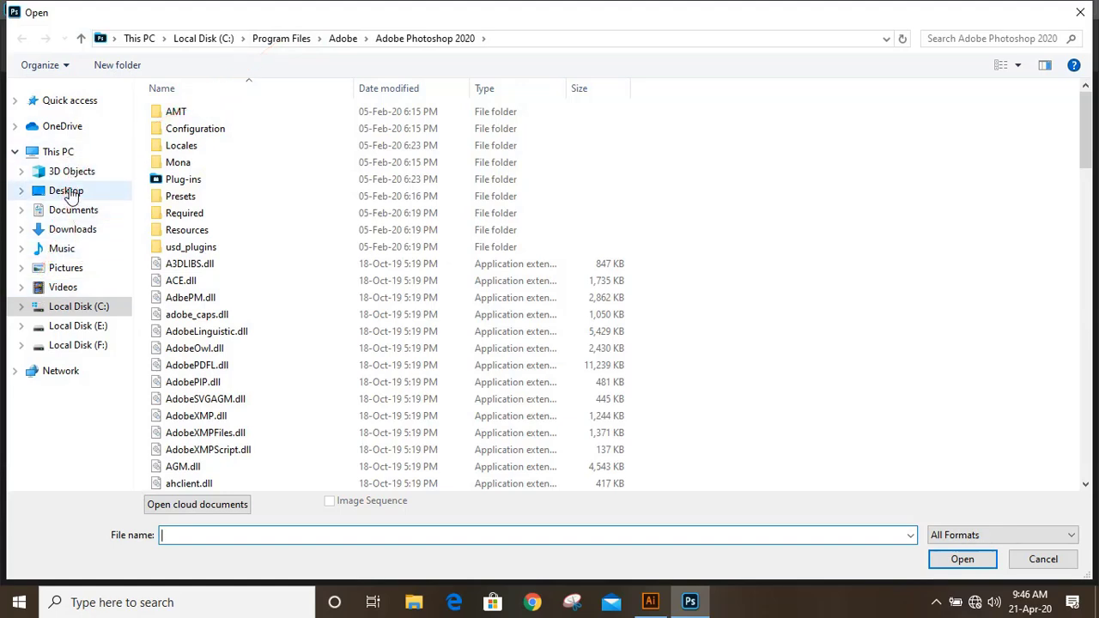
left_click(68, 191)
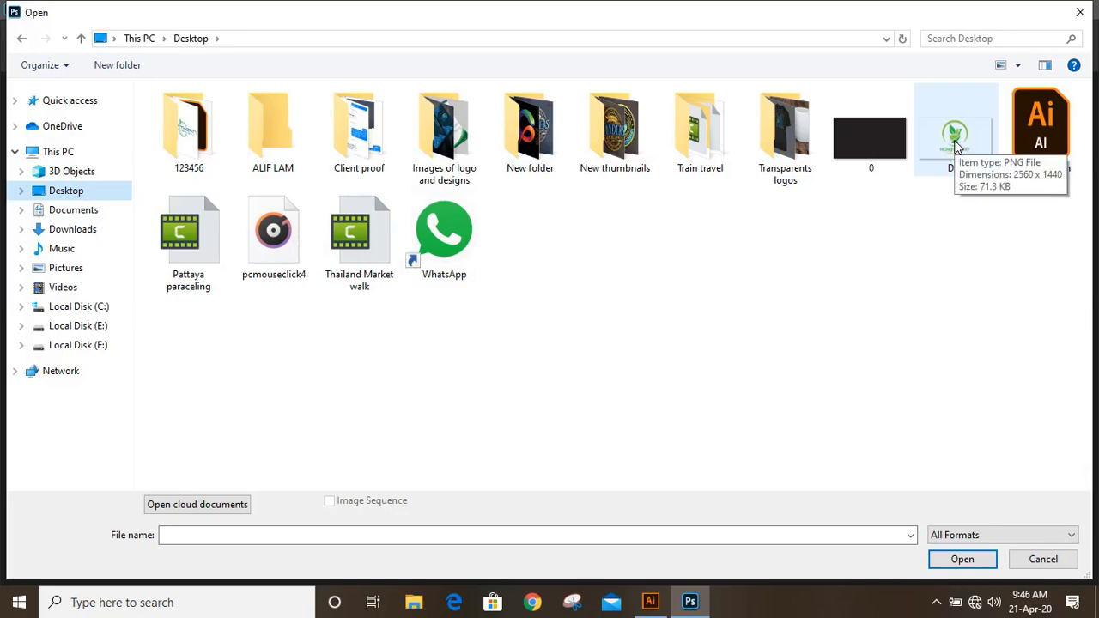
double_click(956, 141)
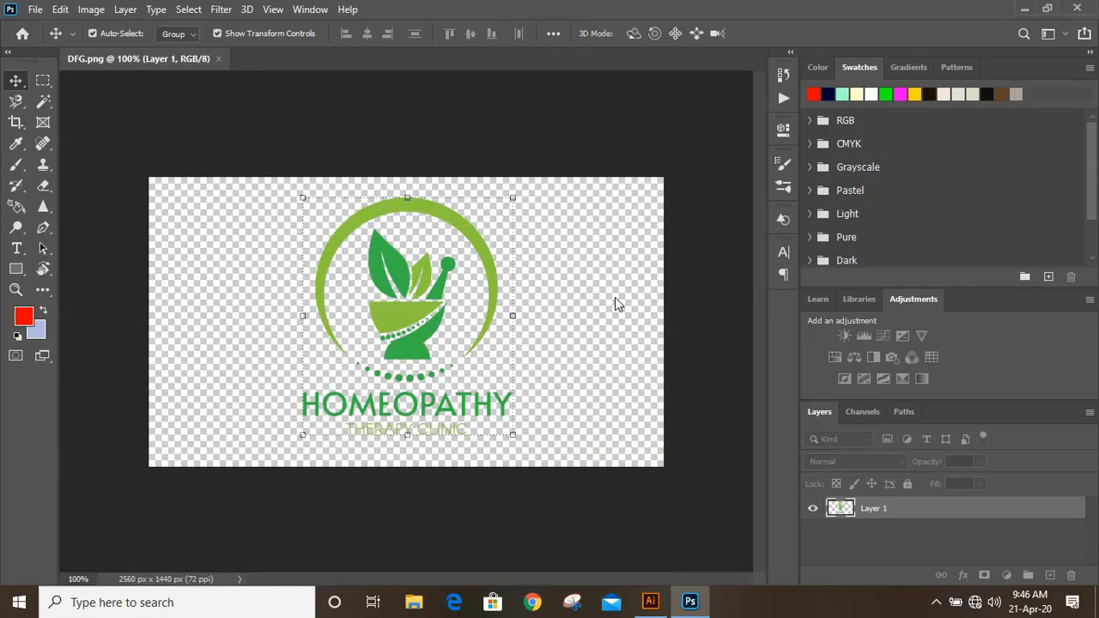
- Open the 3d glass window logo mockup PSD from the Mockup folder on Local Disk (F:)
mouse_move(626, 292)
left_mouse_down()
mouse_move(511, 112)
mouse_move(210, 219)
mouse_move(44, 151)
mouse_move(32, 28)
left_mouse_up()
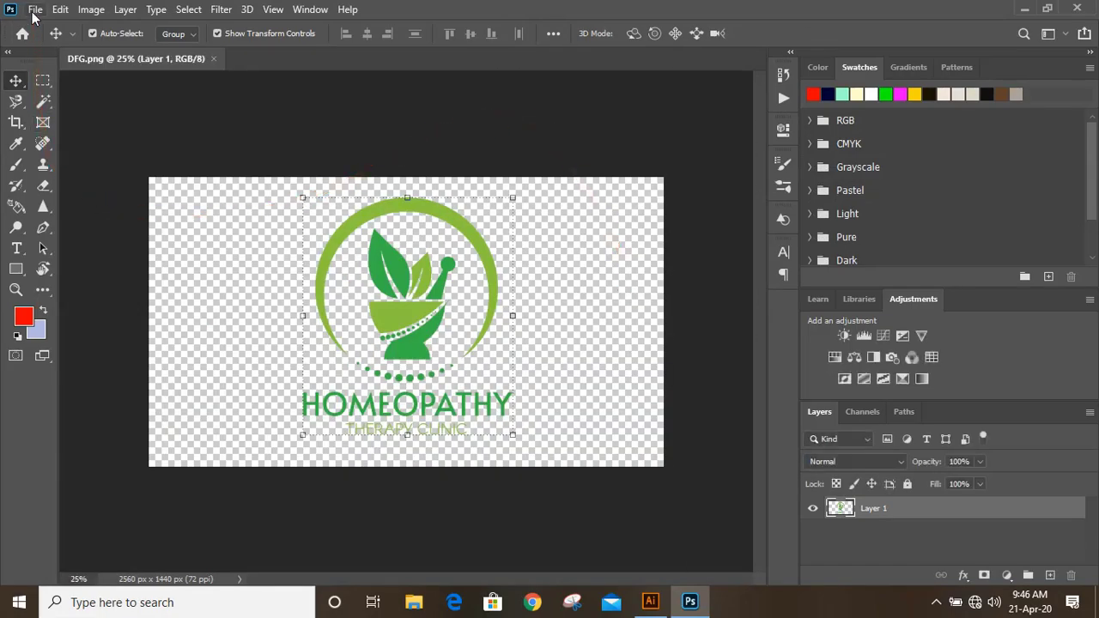
left_click(35, 9)
left_click(49, 42)
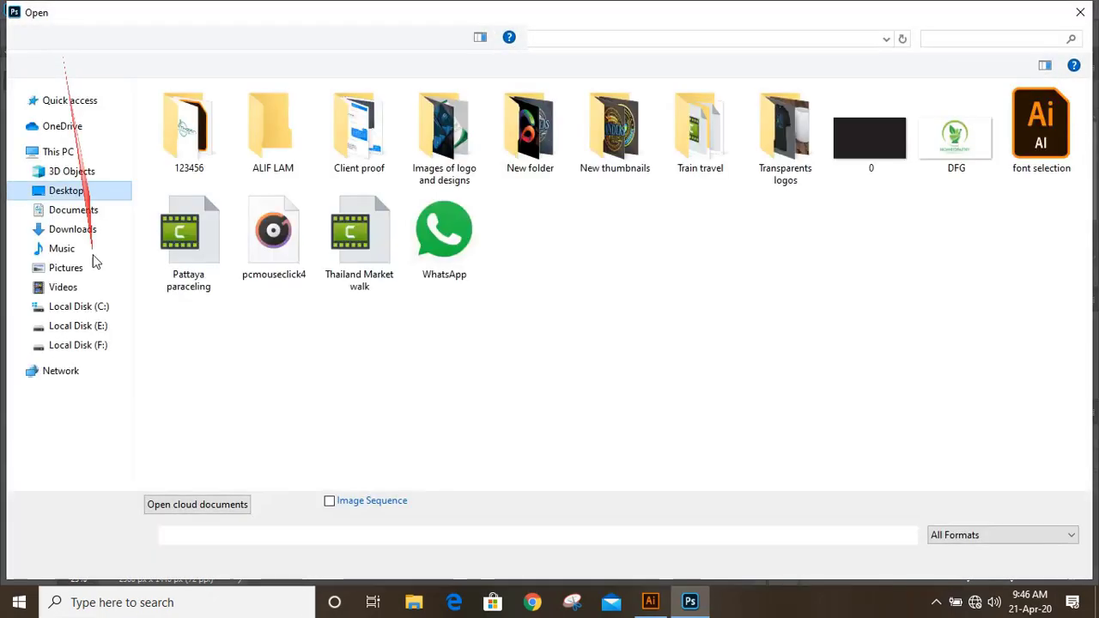
left_click(86, 345)
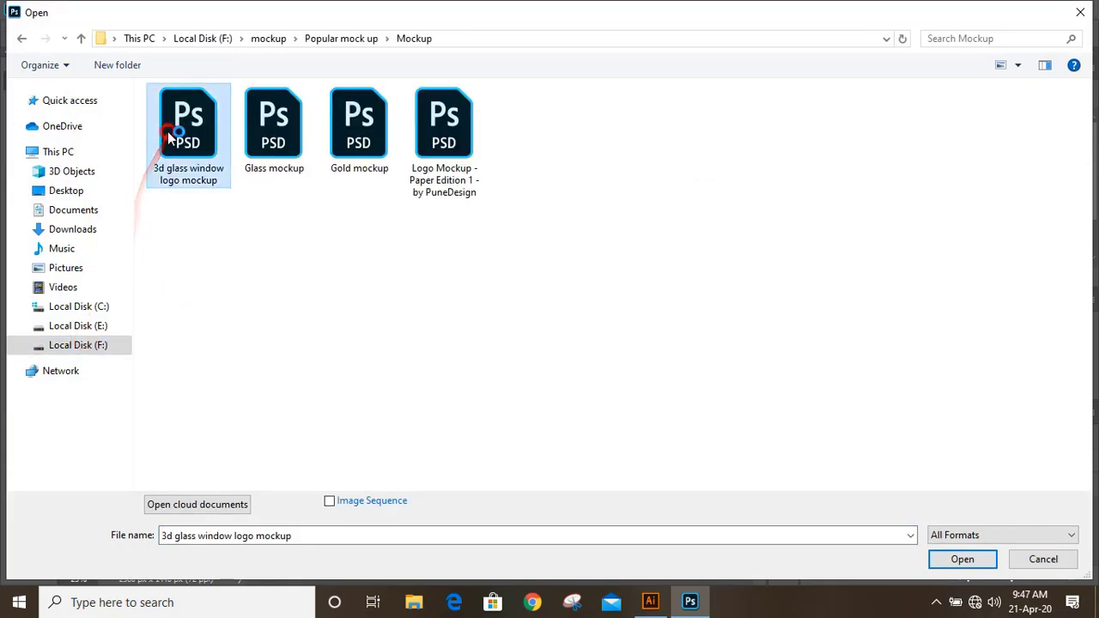
left_click(963, 559)
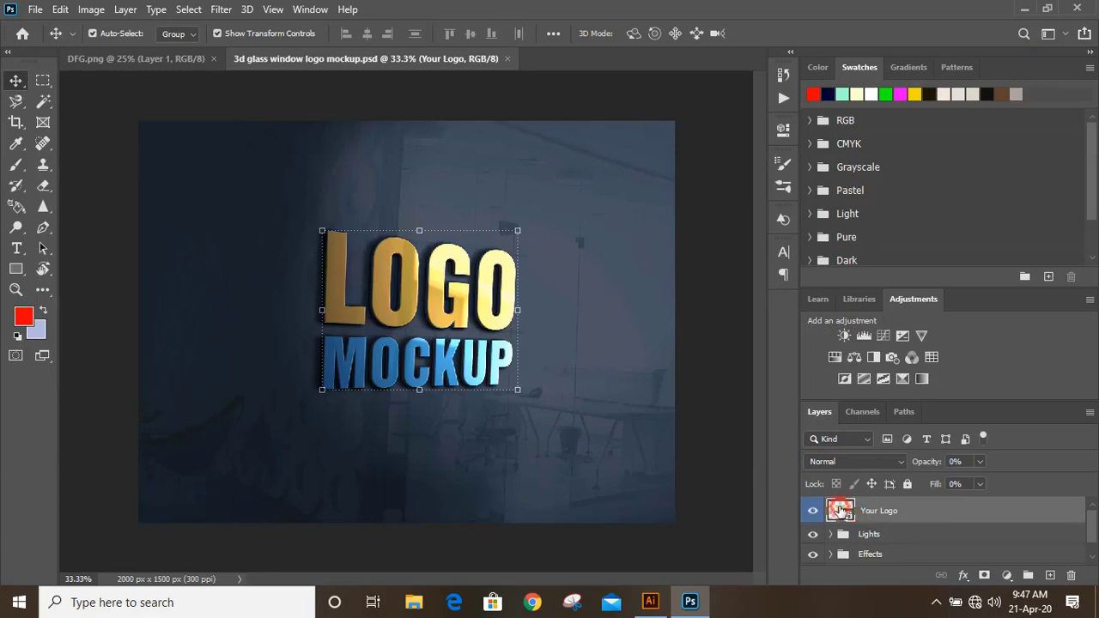
- Open the mockup's Your Logo smart object and bring the logo from DFG.png into it
double_click(840, 510)
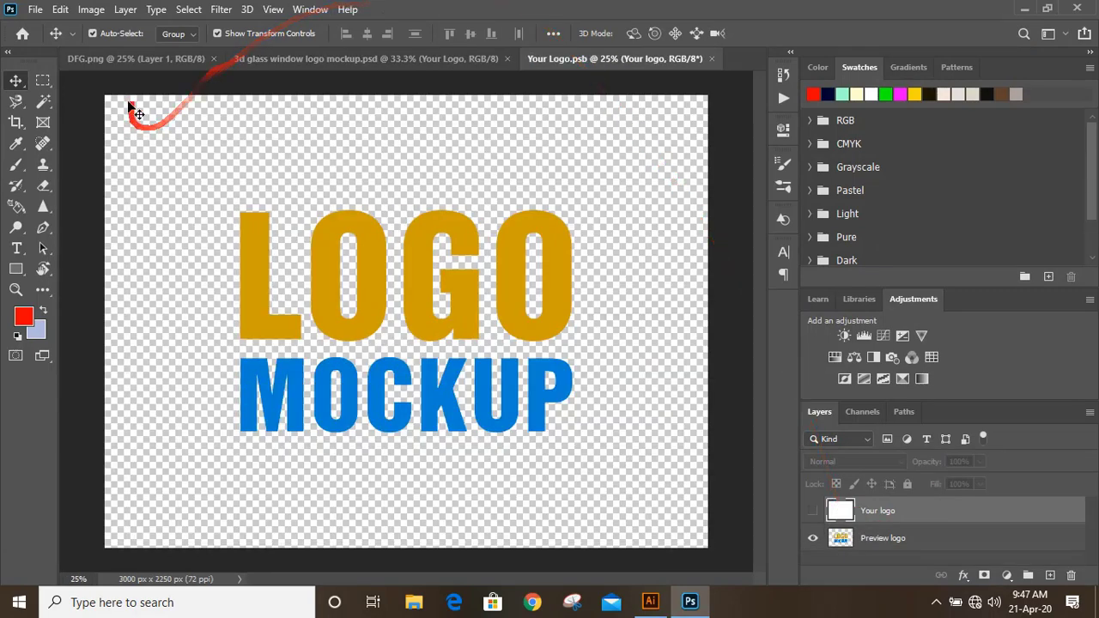
left_click(142, 59)
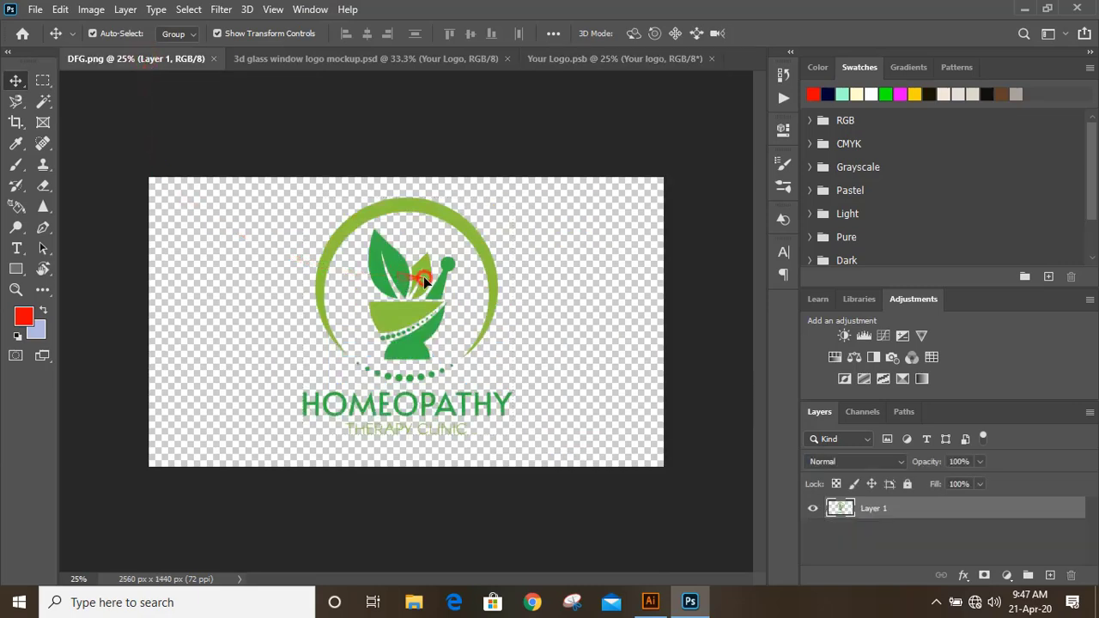
left_click_drag(423, 280, 407, 319)
left_click(628, 264)
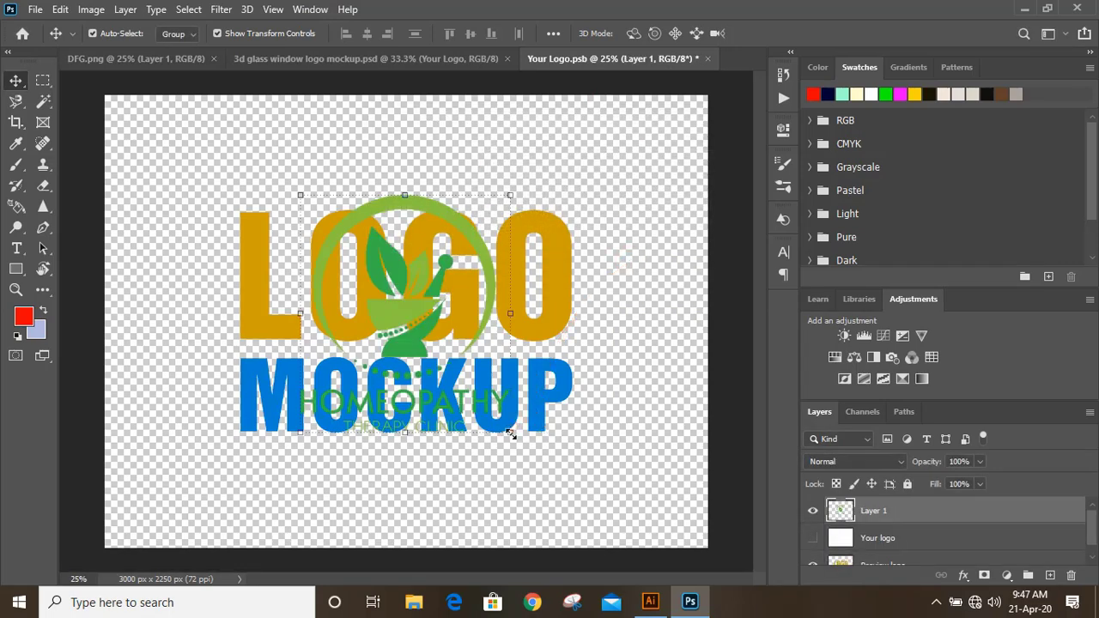
- Scale the placed logo proportionally to about 131% and reposition it near the middle of the canvas
key("alt")
left_click_drag(510, 433, 544, 469)
left_click_drag(422, 302, 438, 305)
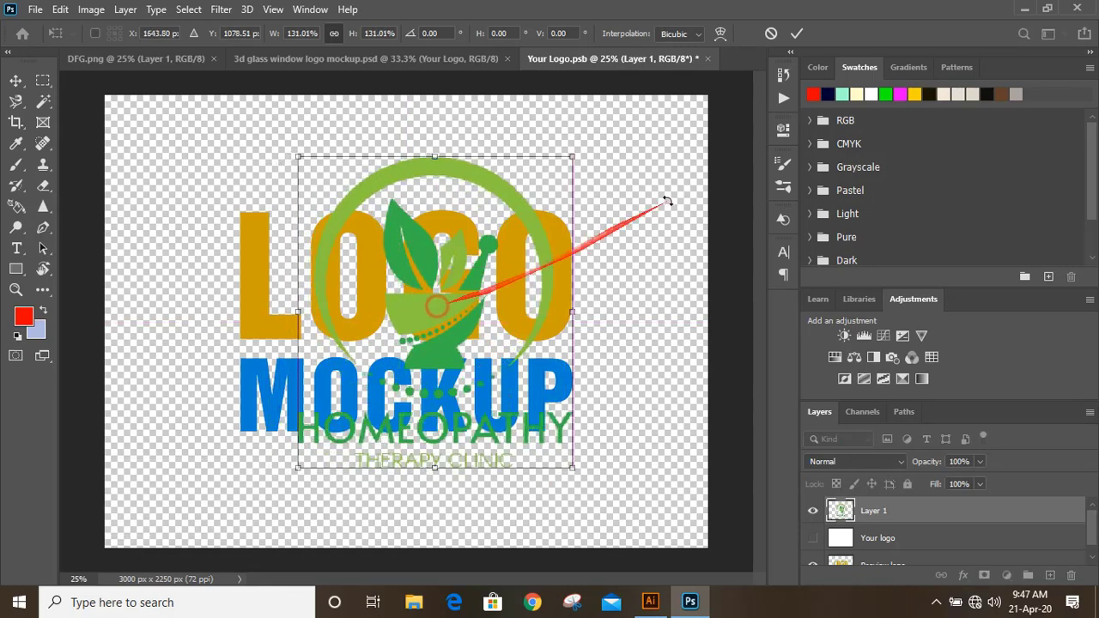
left_click(797, 33)
- Hide the Preview logo layer, then close the smart object document and save its changes
scroll(866, 509, "down", 1)
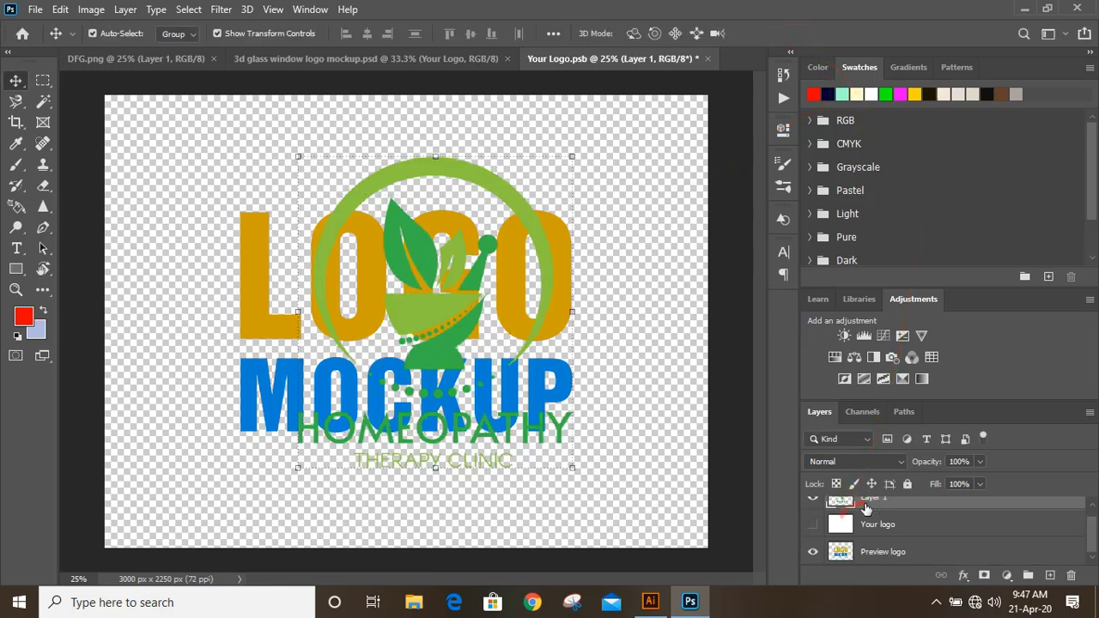
left_click(814, 553)
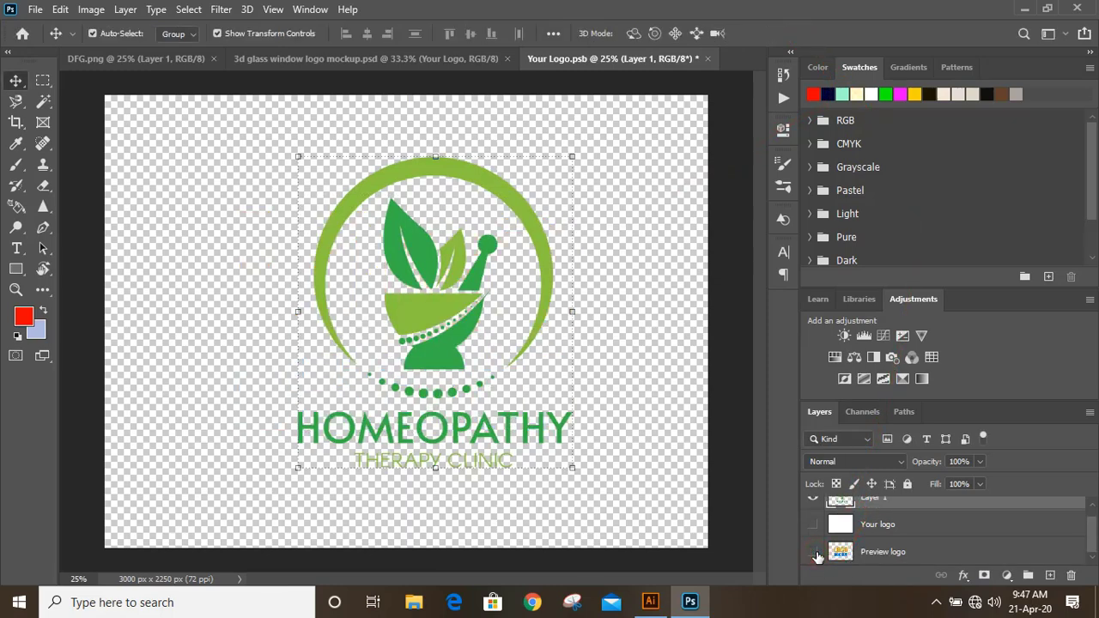
left_click(709, 58)
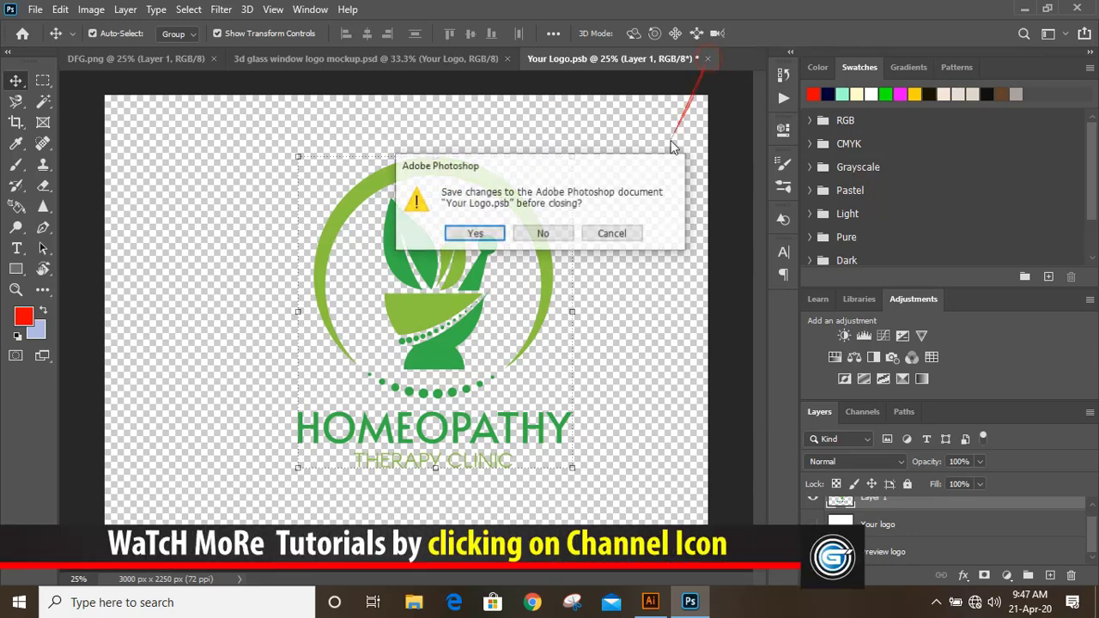
left_click(477, 235)
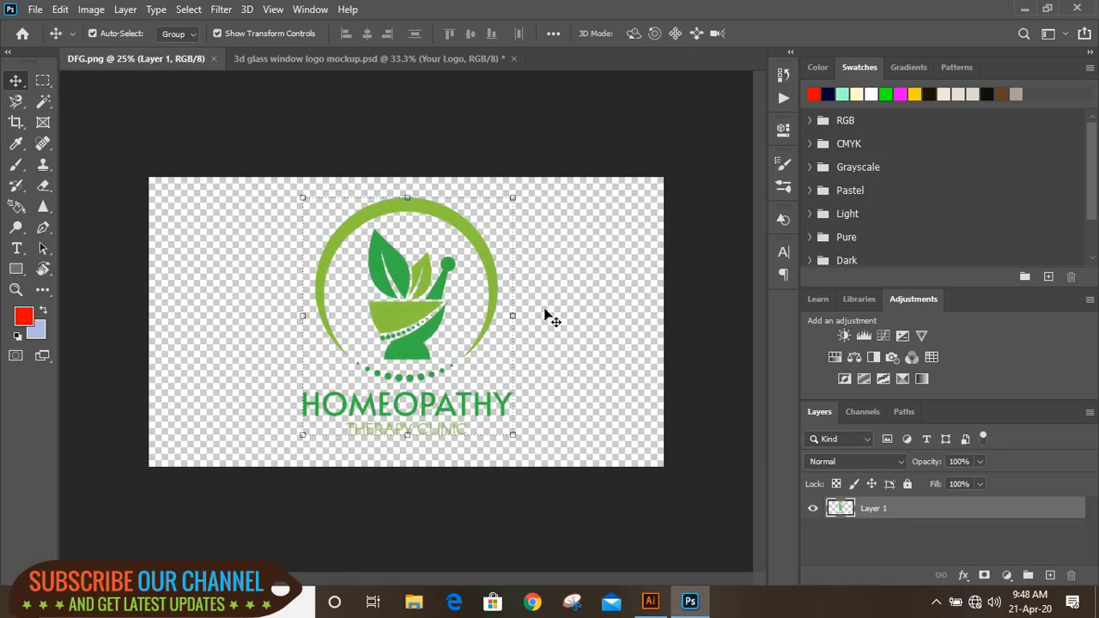
- Inspect the homeopathy logo up close in the 3d glass window mockup
left_click(335, 59)
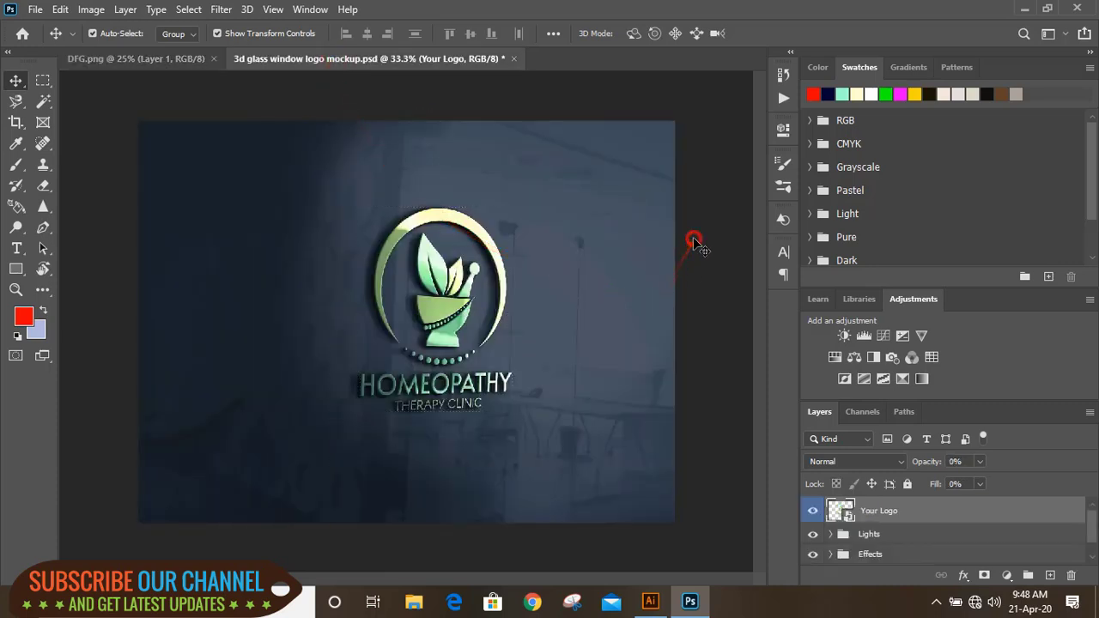
left_click(694, 242)
key("ctrl+plus")
key("ctrl+plus")
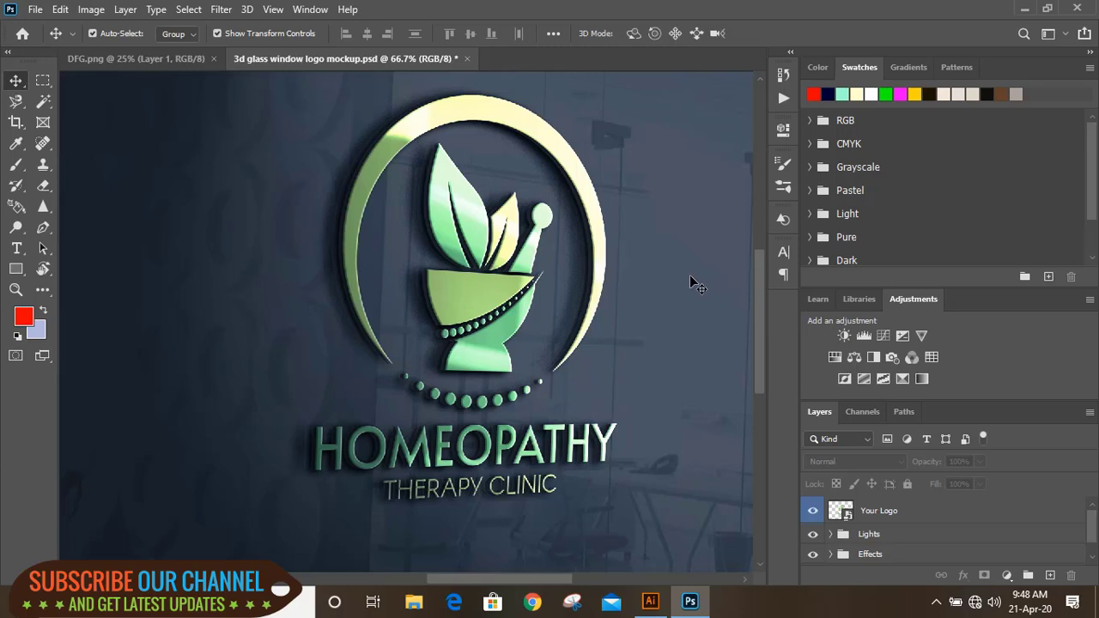